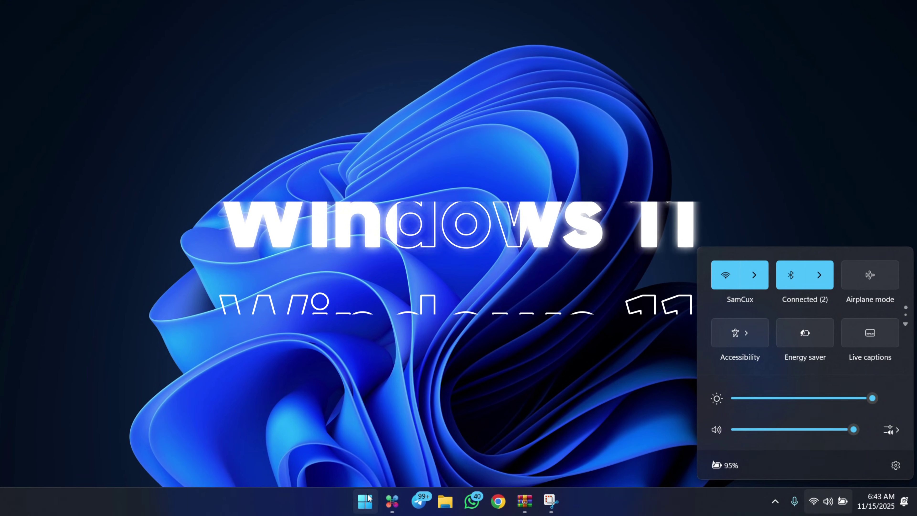
- Look through the Start menu's pinned apps, app categories and phone pane, and check the taskbar clock
{"action": "left_click", "coordinate": [367, 500]}
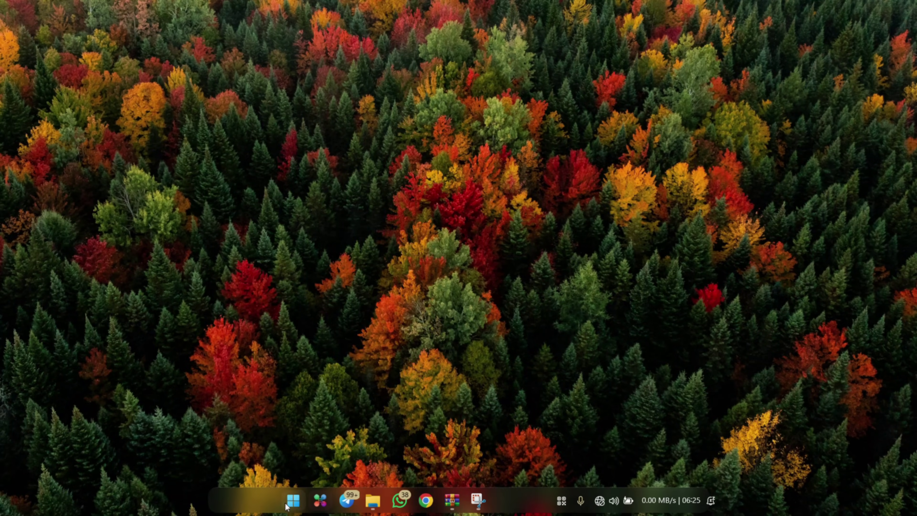
{"action": "left_click", "coordinate": [288, 504]}
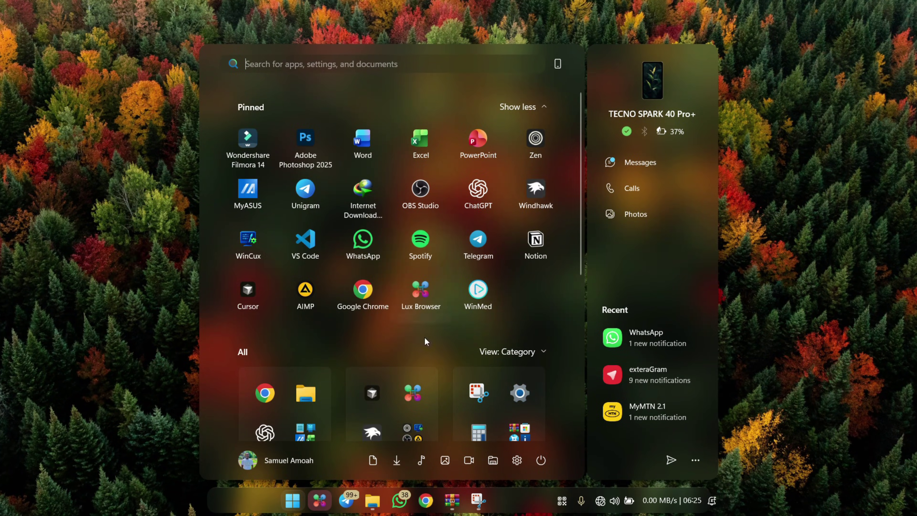
{"action": "scroll", "coordinate": [415, 231], "scroll_direction": "down", "scroll_amount": 5}
{"action": "scroll", "coordinate": [415, 230], "scroll_direction": "up", "scroll_amount": 5}
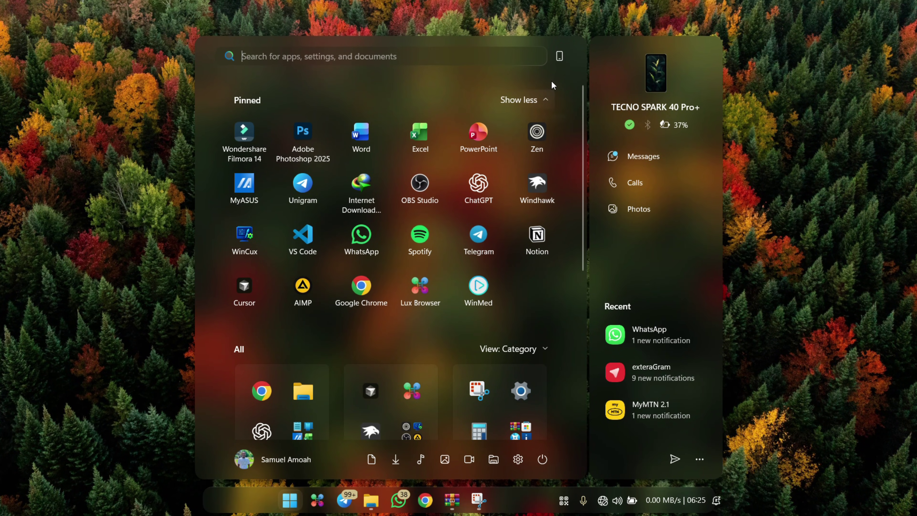
{"action": "left_click", "coordinate": [558, 58]}
{"action": "left_click", "coordinate": [629, 51]}
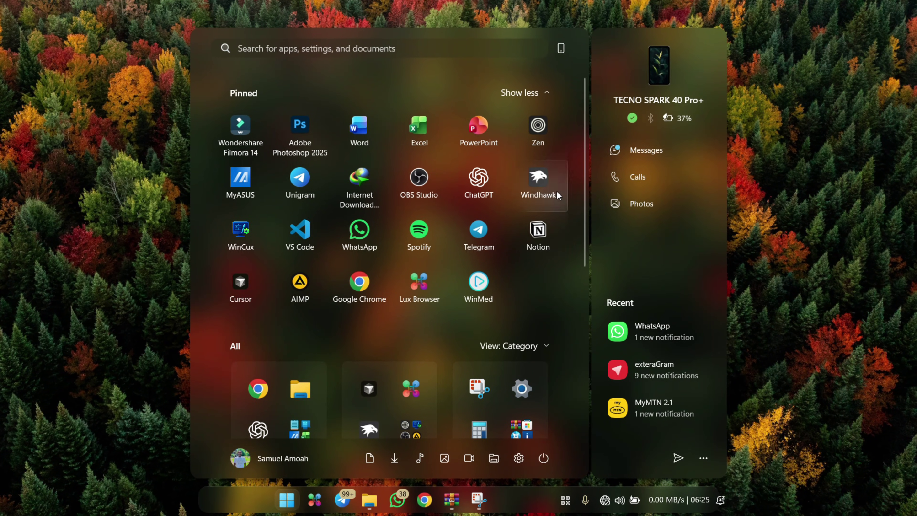
{"action": "scroll", "coordinate": [448, 432], "scroll_direction": "down", "scroll_amount": 2}
{"action": "scroll", "coordinate": [452, 417], "scroll_direction": "up", "scroll_amount": 2}
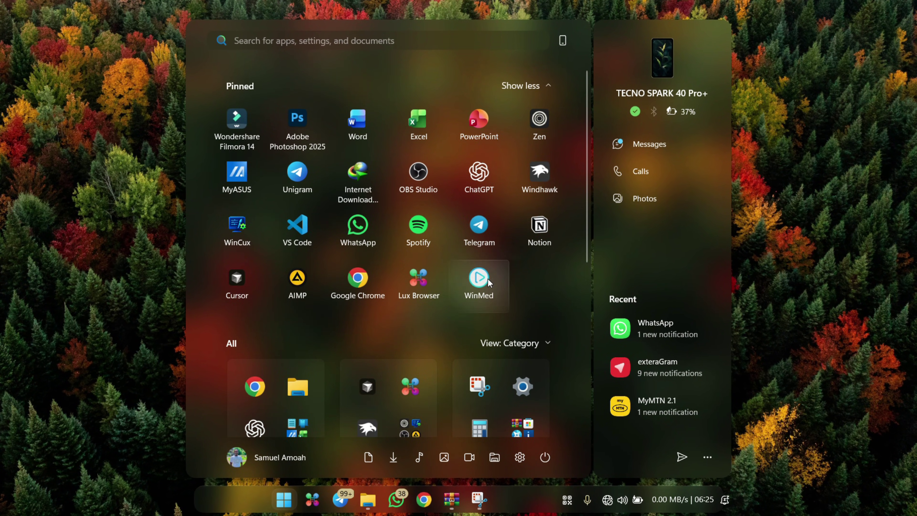
{"action": "left_click", "coordinate": [252, 495]}
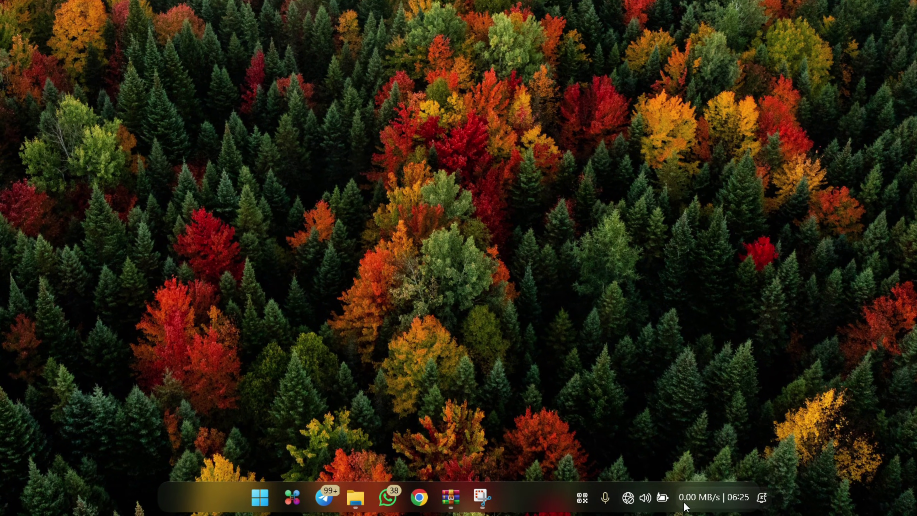
{"action": "left_click", "coordinate": [682, 499]}
{"action": "left_click", "coordinate": [682, 498]}
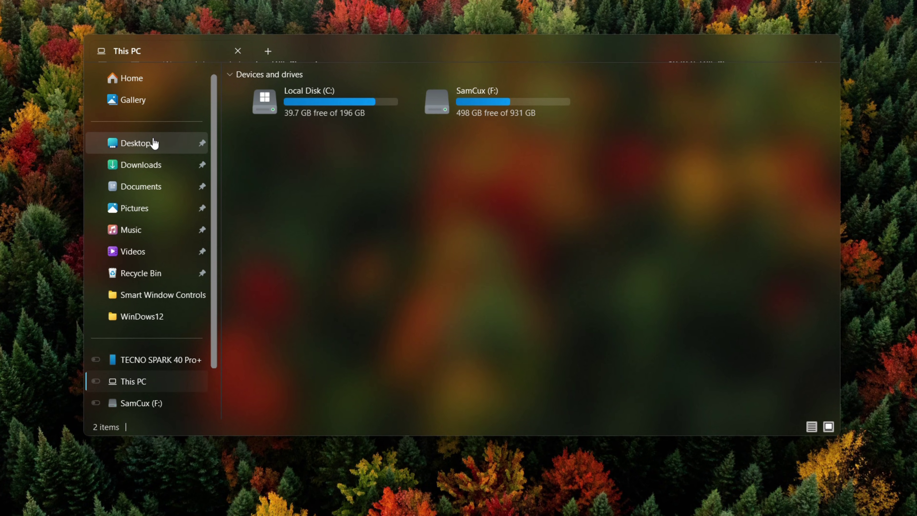
- Browse Home and the Pictures folder in File Explorer and try out the smart window controls
{"action": "left_click", "coordinate": [146, 79]}
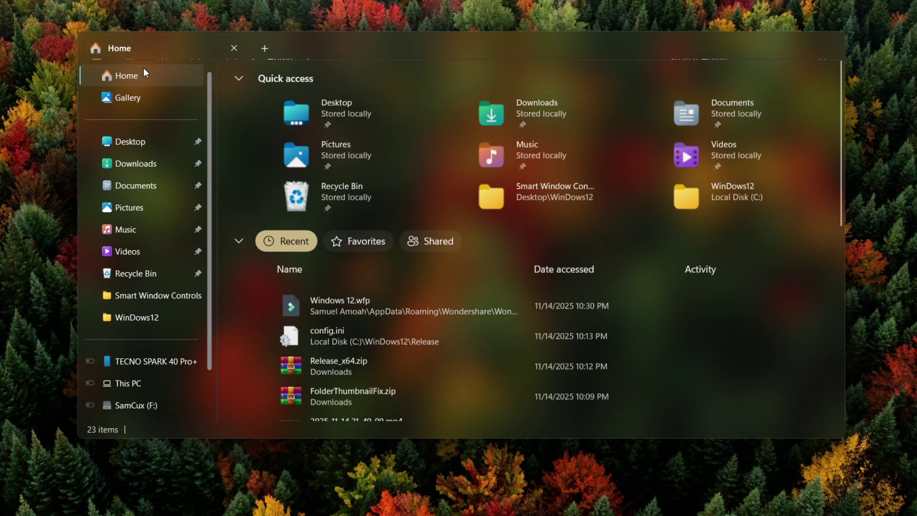
{"action": "scroll", "coordinate": [432, 385], "scroll_direction": "down", "scroll_amount": 2}
{"action": "scroll", "coordinate": [426, 351], "scroll_direction": "up", "scroll_amount": 1}
{"action": "scroll", "coordinate": [426, 351], "scroll_direction": "up", "scroll_amount": 1}
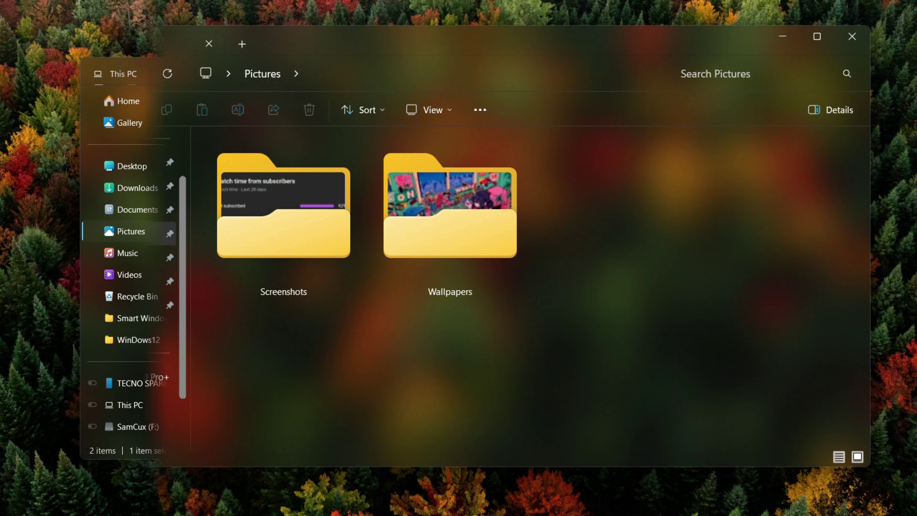
{"action": "left_click", "coordinate": [320, 242]}
{"action": "left_click", "coordinate": [434, 230]}
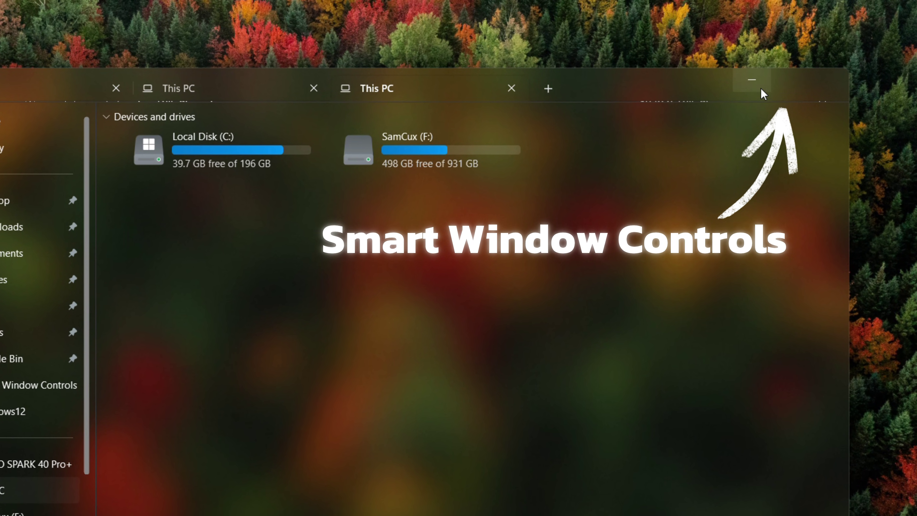
{"action": "left_click", "coordinate": [826, 86]}
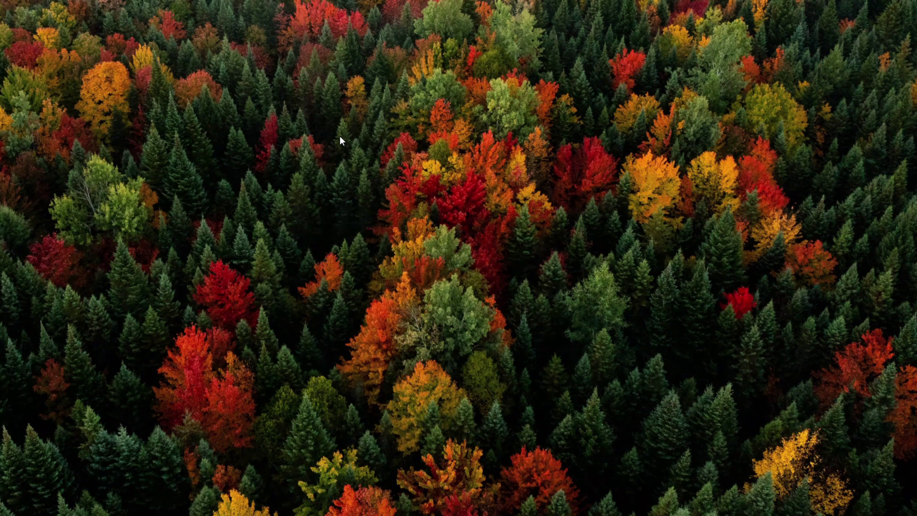
- Examine the desktop context menu, the hidden tray icons, quick settings and the taskbar speed meter
{"action": "right_click", "coordinate": [339, 131]}
{"action": "mouse_move", "coordinate": [356, 144]}
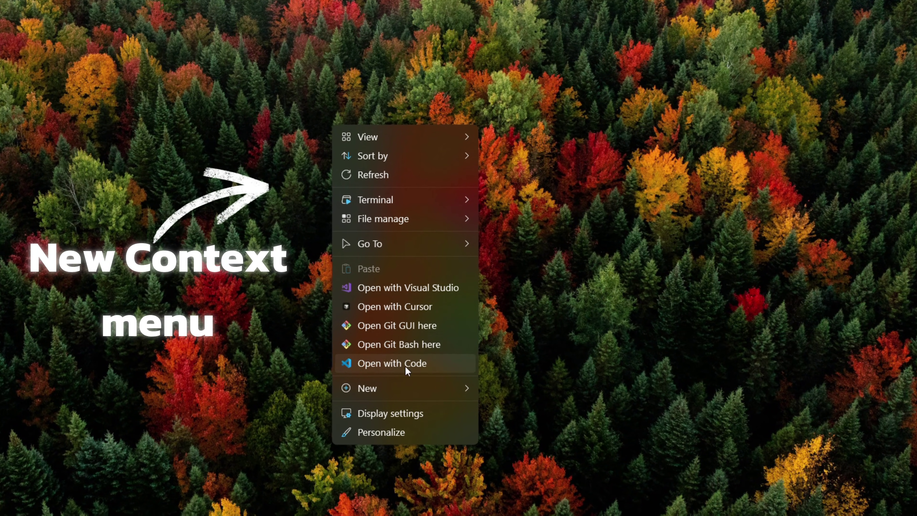
{"action": "left_click", "coordinate": [573, 503]}
{"action": "left_click", "coordinate": [632, 504]}
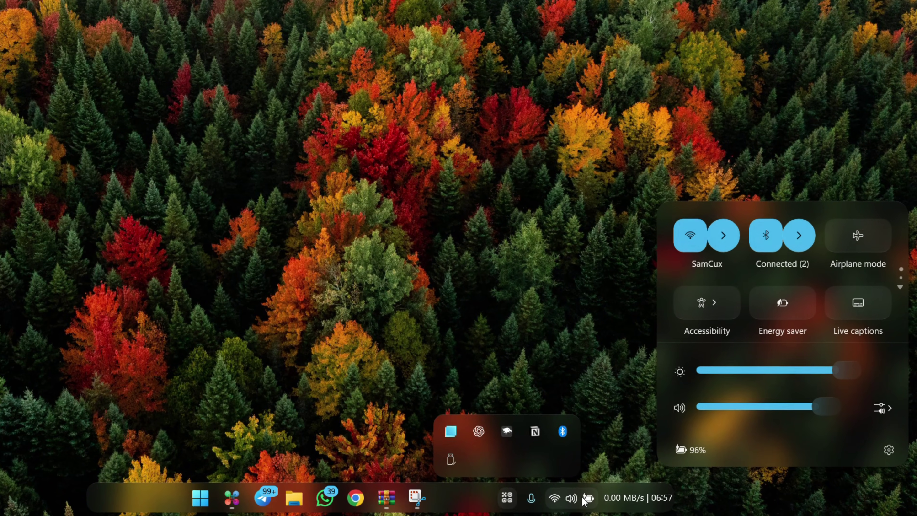
{"action": "scroll", "coordinate": [820, 234], "scroll_direction": "down", "scroll_amount": 1}
{"action": "scroll", "coordinate": [795, 289], "scroll_direction": "up", "scroll_amount": 1}
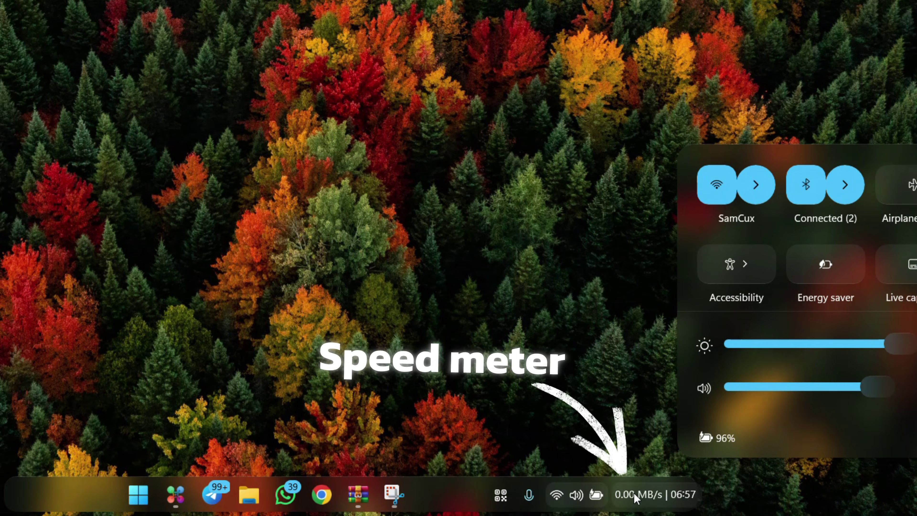
{"action": "left_click", "coordinate": [605, 503]}
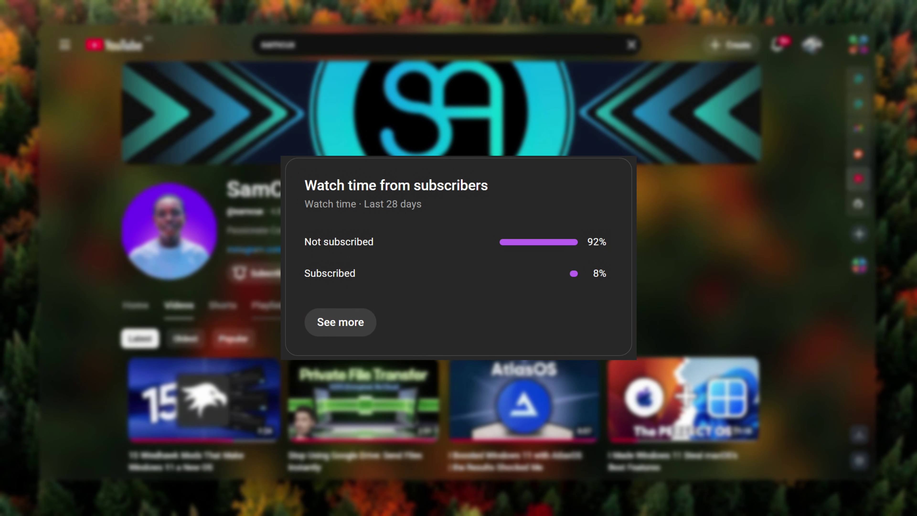
- Browse the videos listed on the SamCux YouTube channel page
{"action": "scroll", "coordinate": [781, 222], "scroll_direction": "down", "scroll_amount": 10}
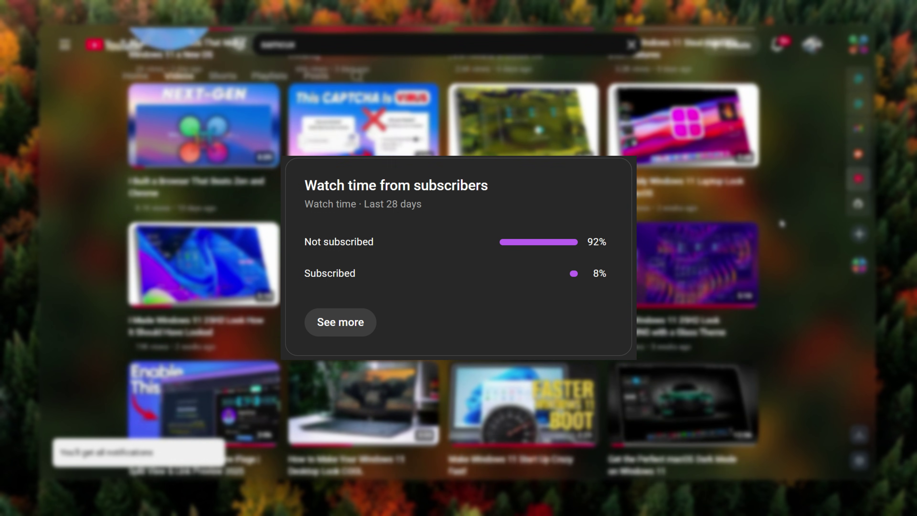
{"action": "scroll", "coordinate": [788, 228], "scroll_direction": "down", "scroll_amount": 5}
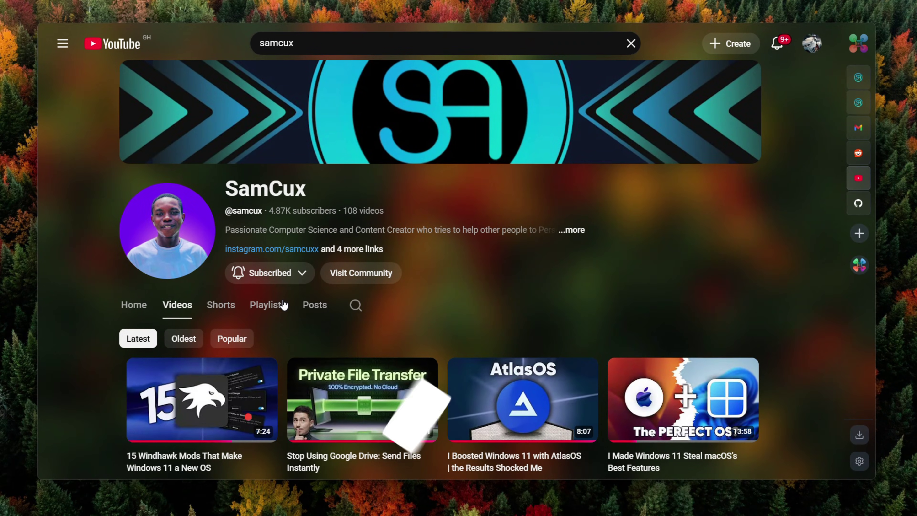
{"action": "scroll", "coordinate": [784, 217], "scroll_direction": "down", "scroll_amount": 10}
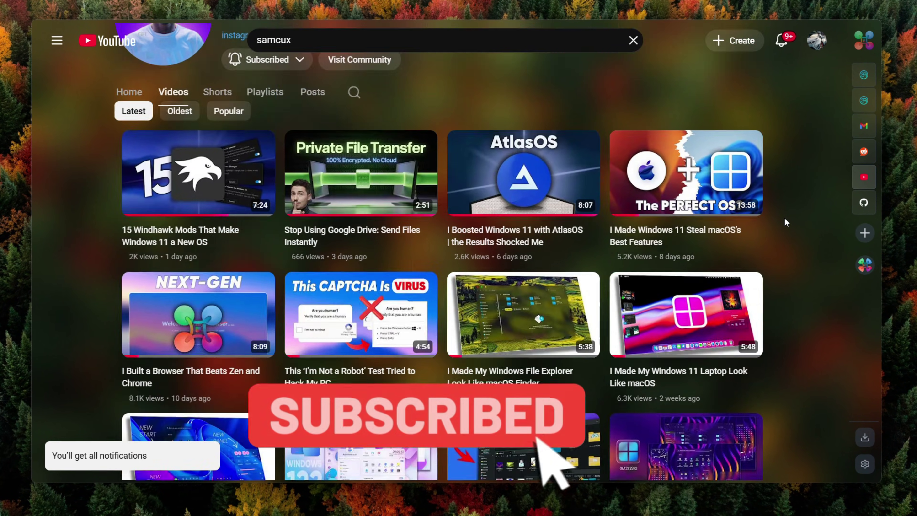
{"action": "scroll", "coordinate": [792, 224], "scroll_direction": "down", "scroll_amount": 10}
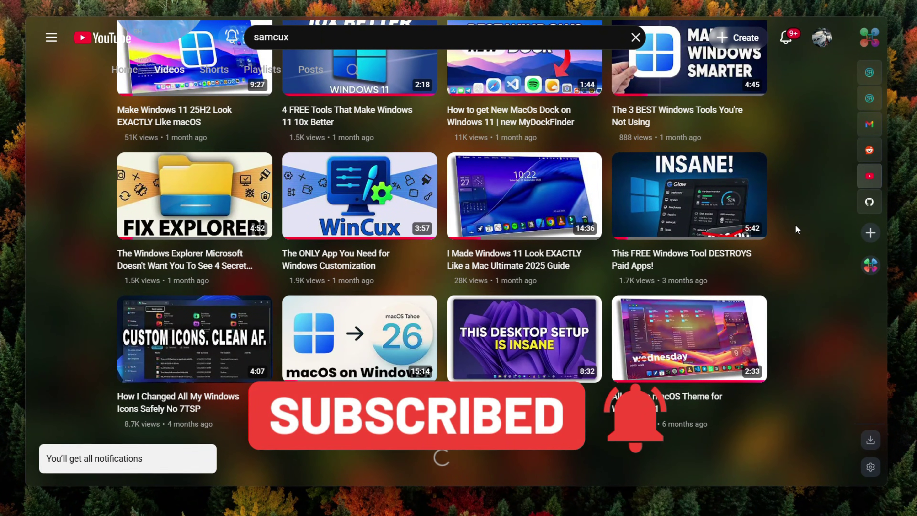
{"action": "scroll", "coordinate": [799, 225], "scroll_direction": "up", "scroll_amount": 10}
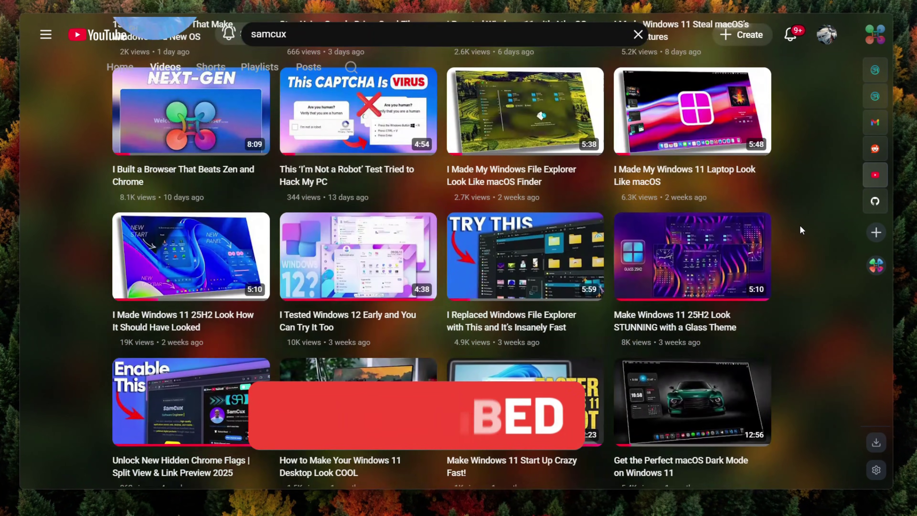
{"action": "scroll", "coordinate": [802, 225], "scroll_direction": "up", "scroll_amount": 10}
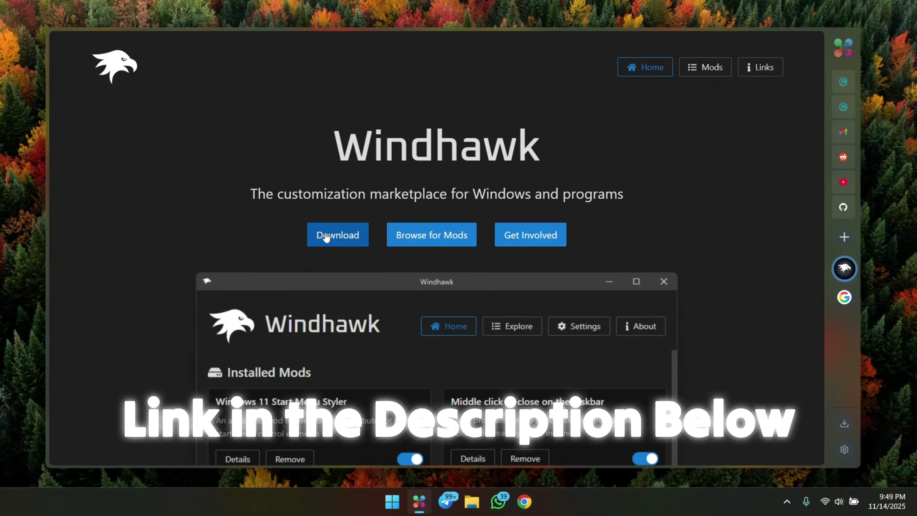
- Download the Windhawk installer and reinstall Windhawk v1.6, keeping the option to open it when setup finishes
{"action": "left_click", "coordinate": [326, 235]}
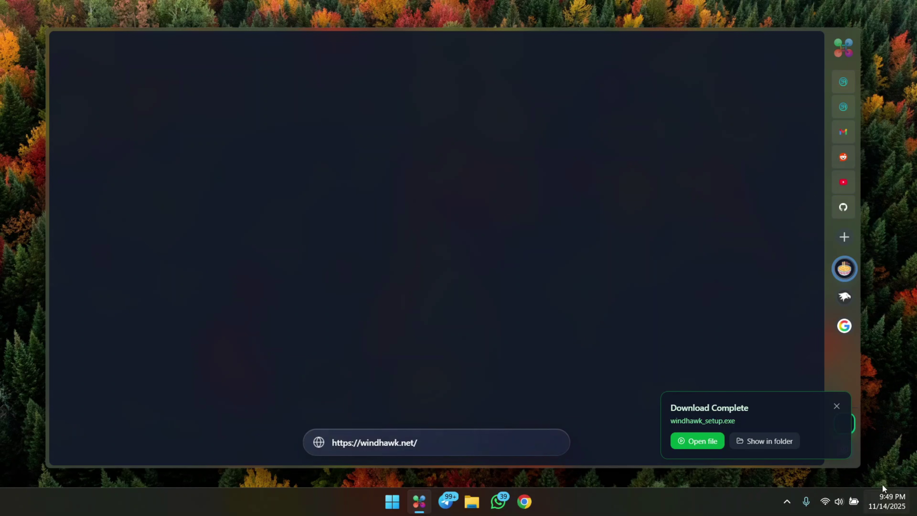
{"action": "left_click", "coordinate": [685, 440]}
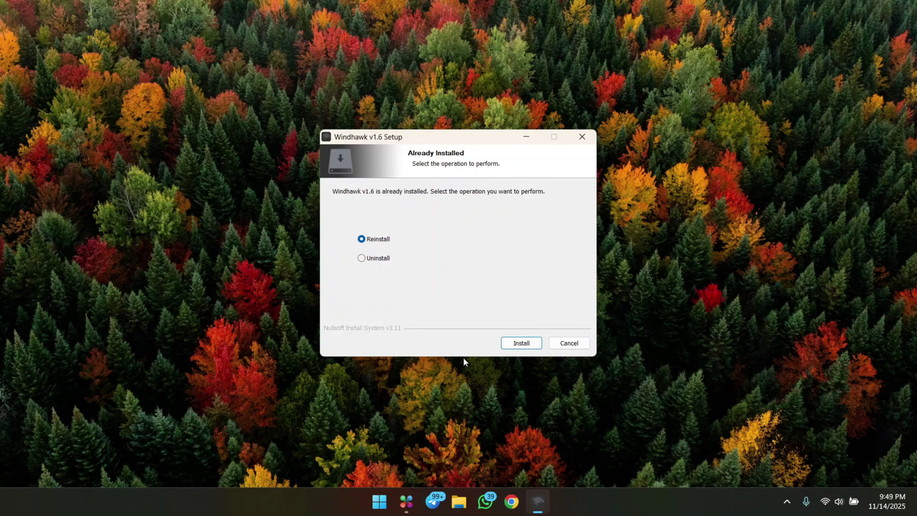
{"action": "left_click", "coordinate": [527, 344]}
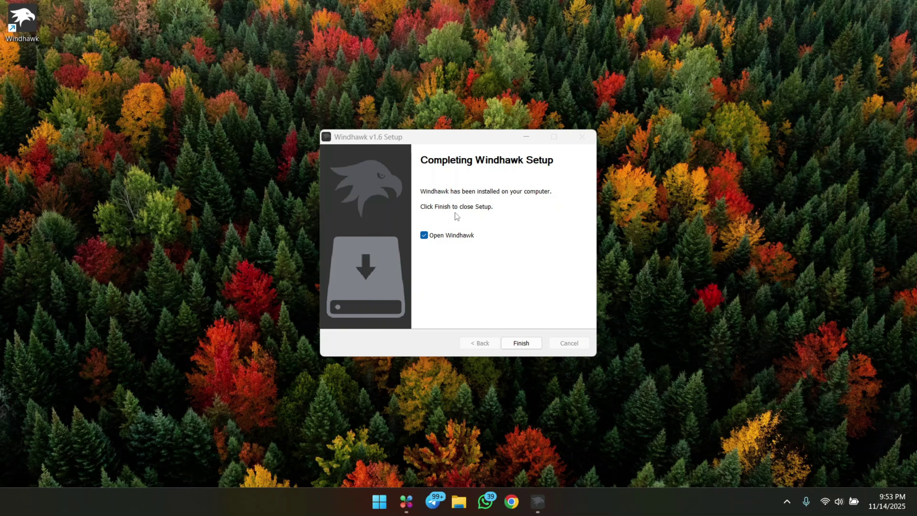
{"action": "left_click", "coordinate": [521, 344]}
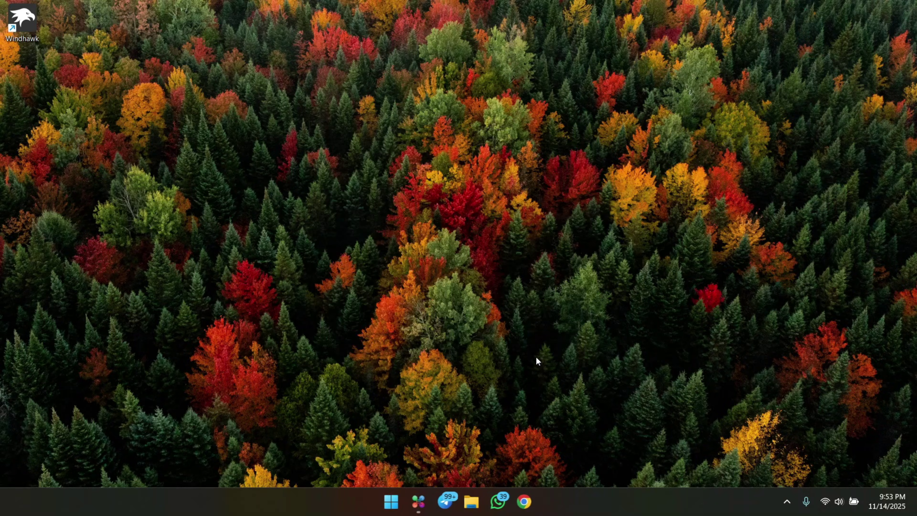
- Find the Windows 11 Start Menu Styler mod in Windhawk's mod catalogue and install it
{"action": "left_click_drag", "start_coordinate": [444, 46], "coordinate": [439, 41]}
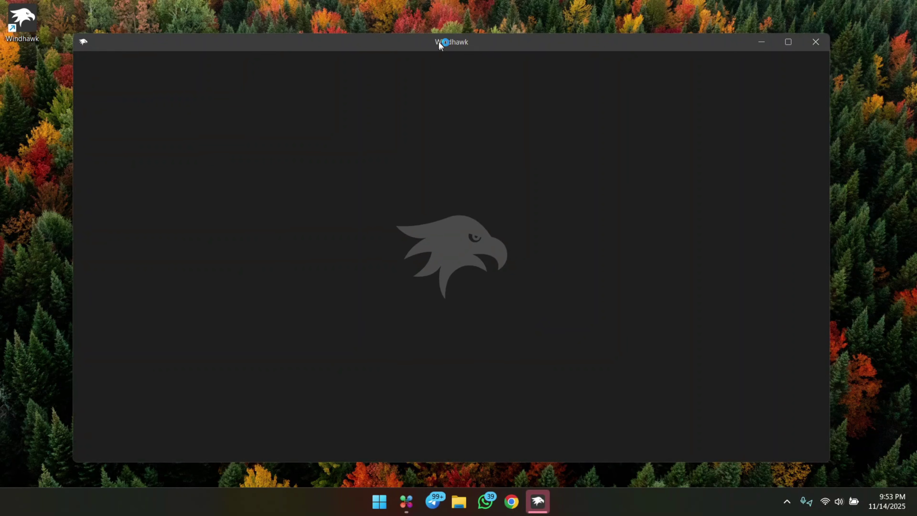
{"action": "left_click", "coordinate": [640, 87]}
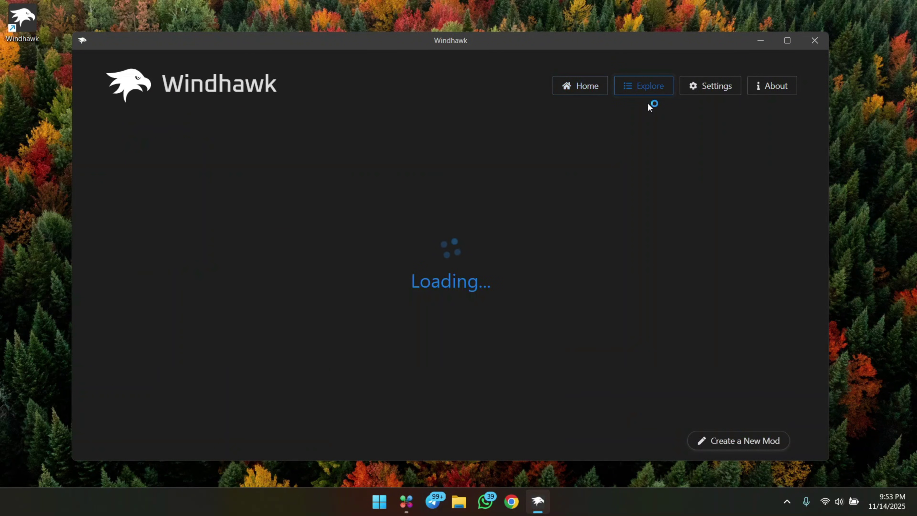
{"action": "scroll", "coordinate": [540, 197], "scroll_direction": "down", "scroll_amount": 10}
{"action": "scroll", "coordinate": [540, 197], "scroll_direction": "up", "scroll_amount": 10}
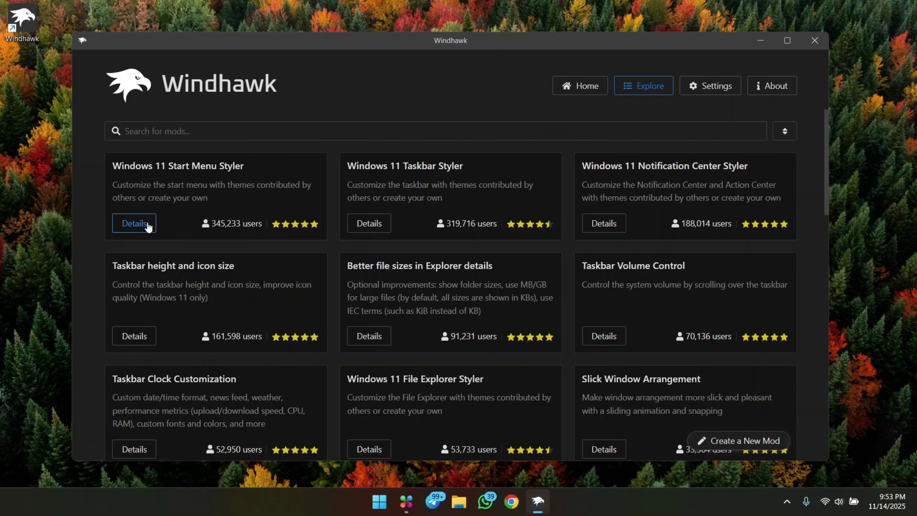
{"action": "left_click", "coordinate": [149, 225]}
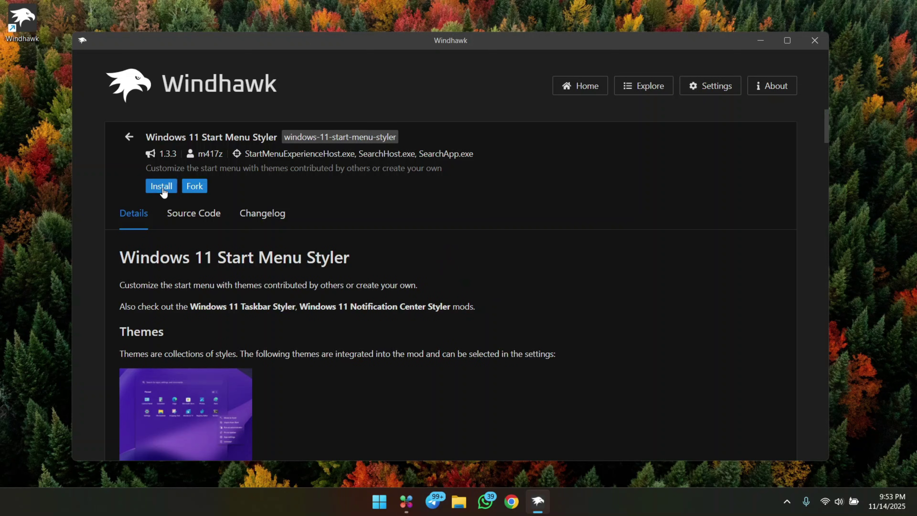
{"action": "left_click", "coordinate": [162, 185]}
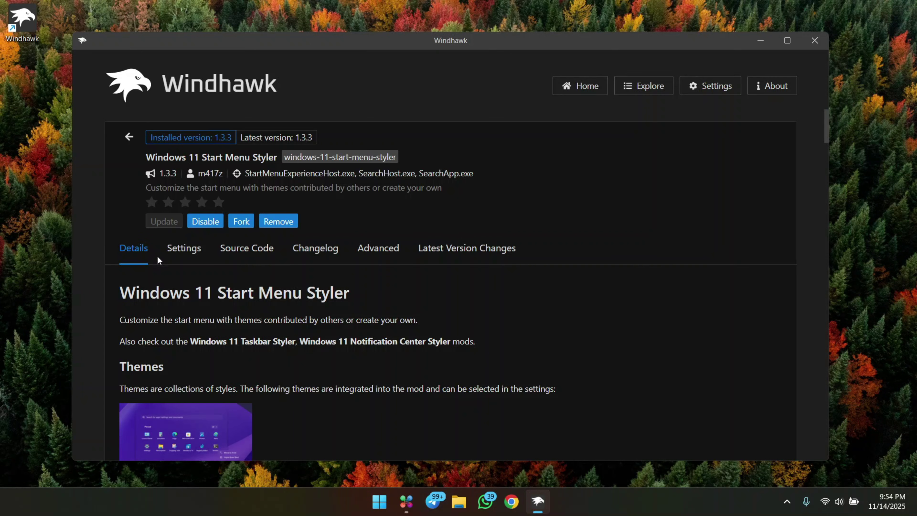
- Set the Start Menu Styler mod's theme to TranslucentStartMenu and save the settings
{"action": "left_click", "coordinate": [184, 249]}
{"action": "left_click", "coordinate": [200, 361]}
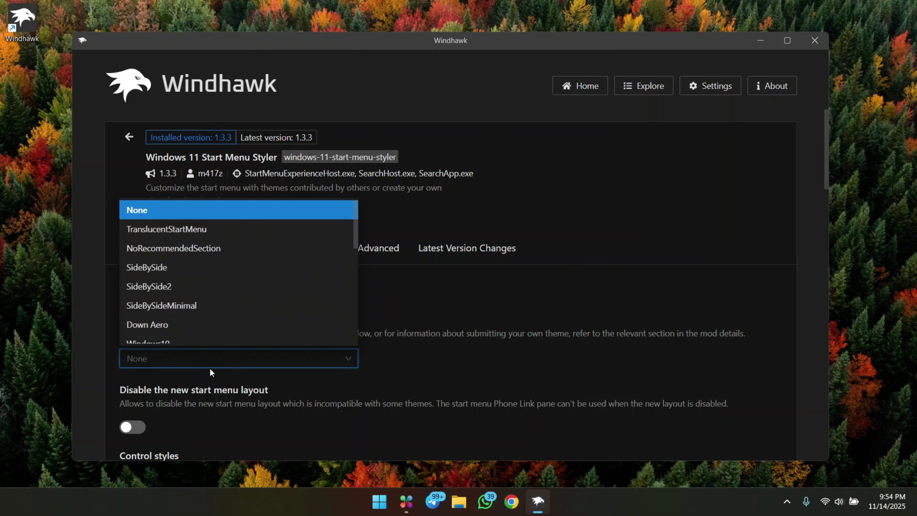
{"action": "left_click", "coordinate": [194, 230]}
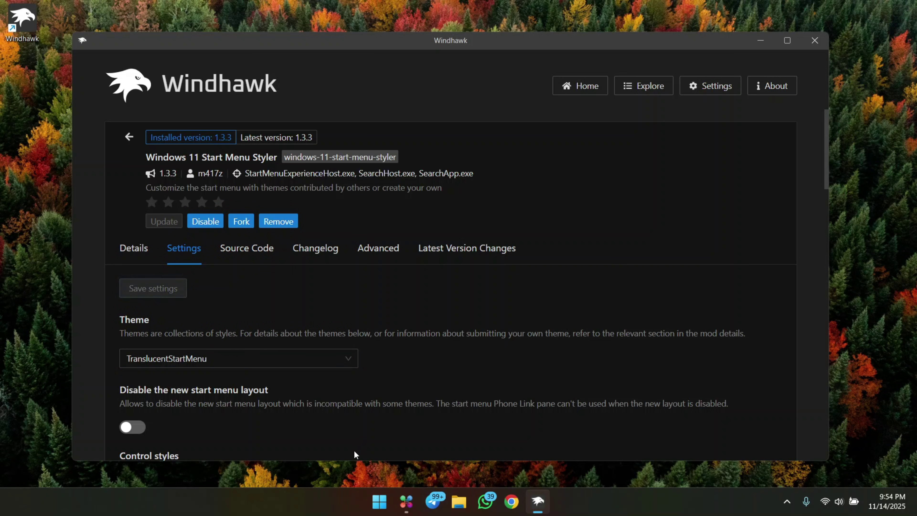
- Minimize the Windhawk window and open the Start menu to examine its new theme
{"action": "left_click", "coordinate": [761, 44]}
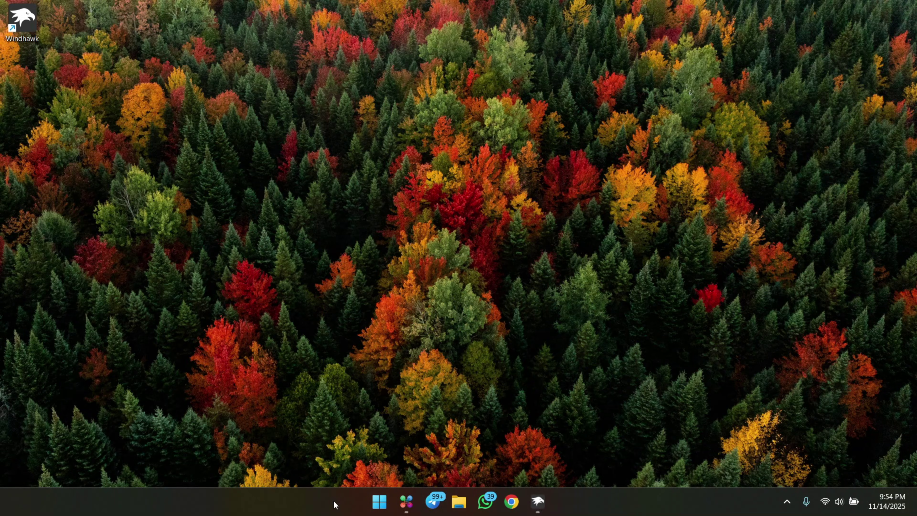
{"action": "left_click", "coordinate": [373, 504]}
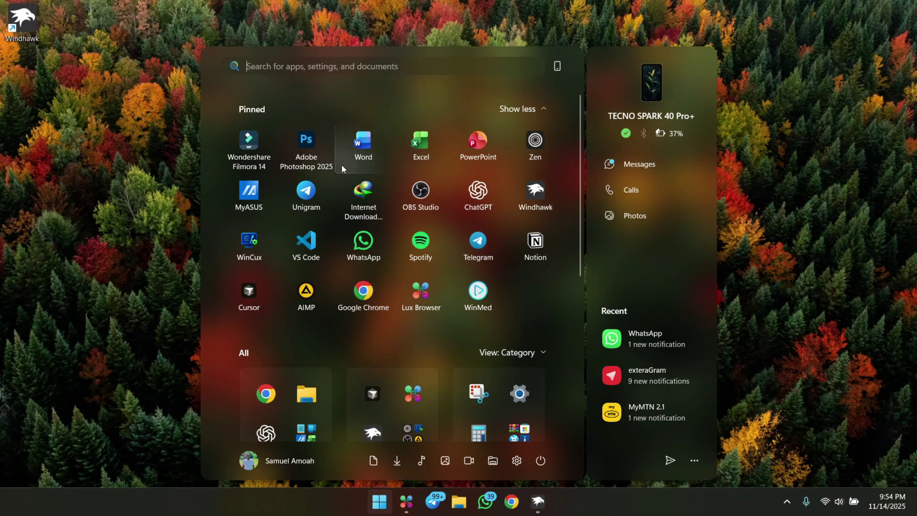
{"action": "scroll", "coordinate": [400, 334], "scroll_direction": "down", "scroll_amount": 5}
{"action": "scroll", "coordinate": [400, 334], "scroll_direction": "up", "scroll_amount": 5}
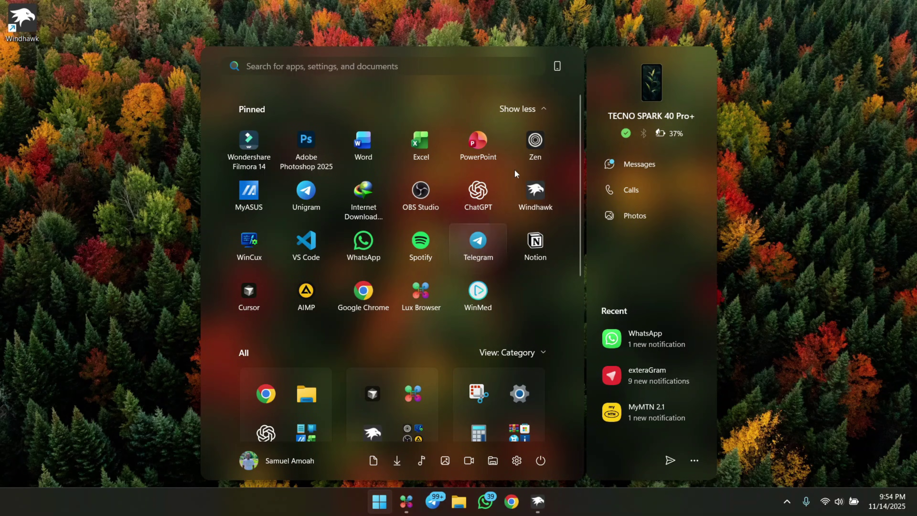
- Hide the Start menu's phone pane, examine the pinned and categorized apps in the translucent theme, and close the menu
{"action": "left_click", "coordinate": [558, 66]}
{"action": "scroll", "coordinate": [597, 148], "scroll_direction": "down", "scroll_amount": 5}
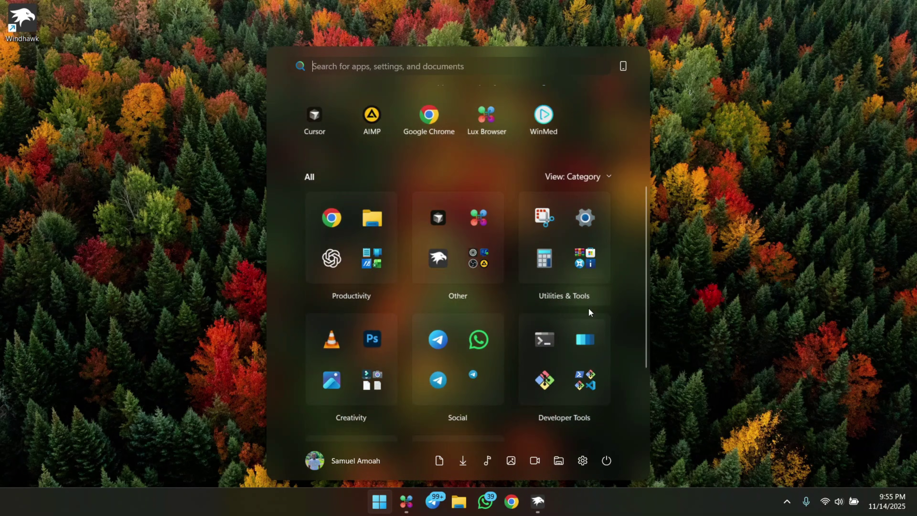
{"action": "scroll", "coordinate": [589, 309], "scroll_direction": "up", "scroll_amount": 2}
{"action": "scroll", "coordinate": [612, 325], "scroll_direction": "down", "scroll_amount": 5}
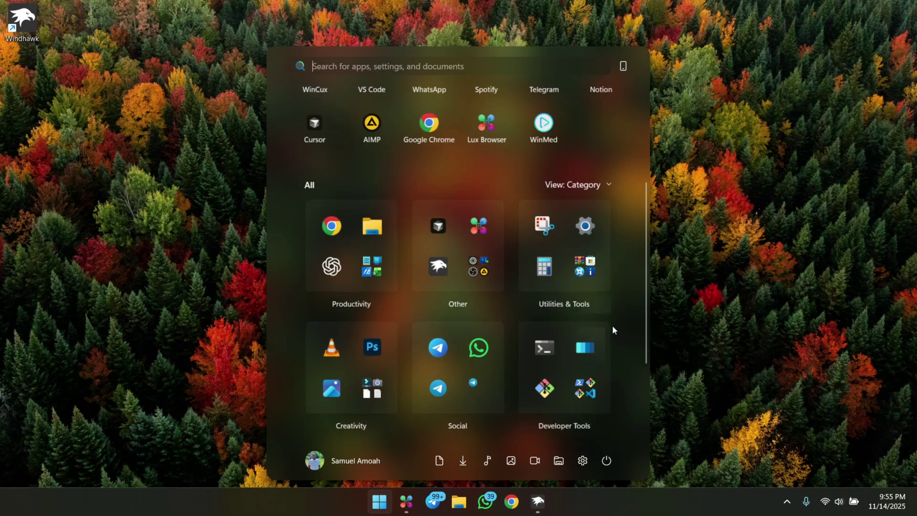
{"action": "scroll", "coordinate": [565, 378], "scroll_direction": "up", "scroll_amount": 7}
{"action": "scroll", "coordinate": [607, 296], "scroll_direction": "up", "scroll_amount": 1}
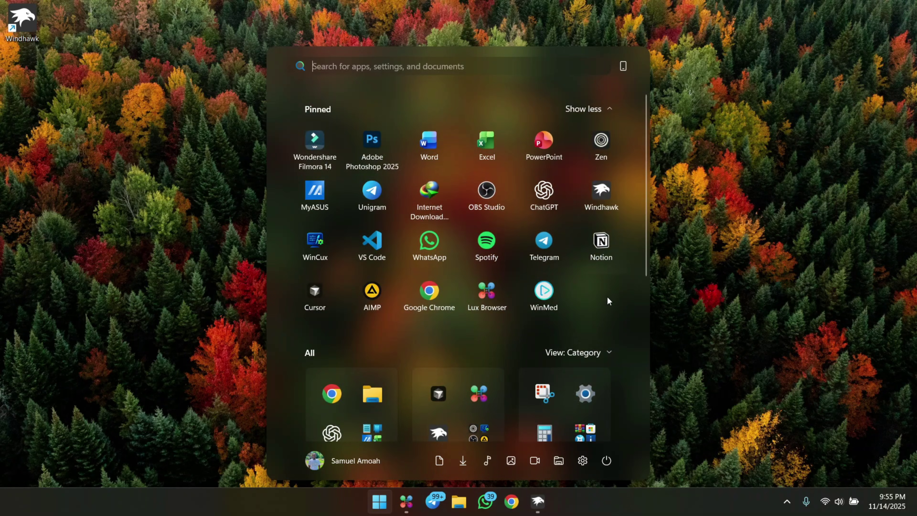
{"action": "scroll", "coordinate": [510, 313], "scroll_direction": "down", "scroll_amount": 4}
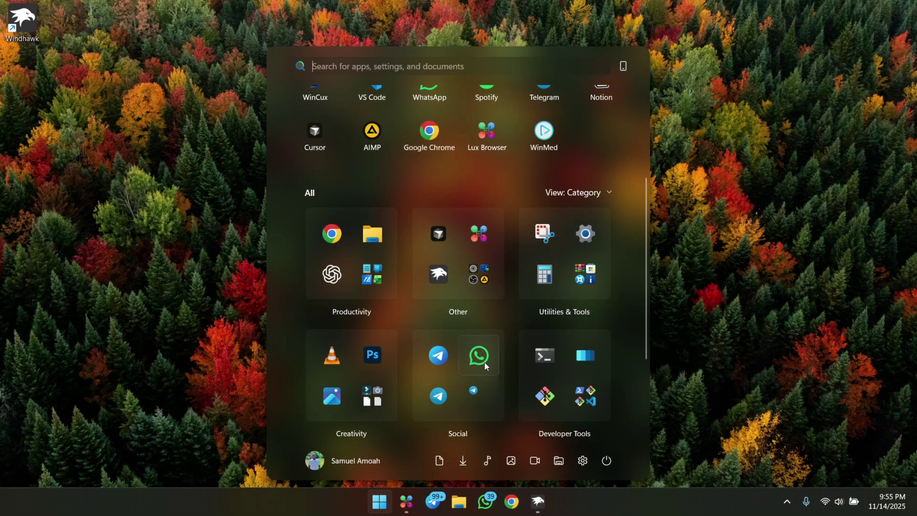
{"action": "scroll", "coordinate": [484, 361], "scroll_direction": "up", "scroll_amount": 4}
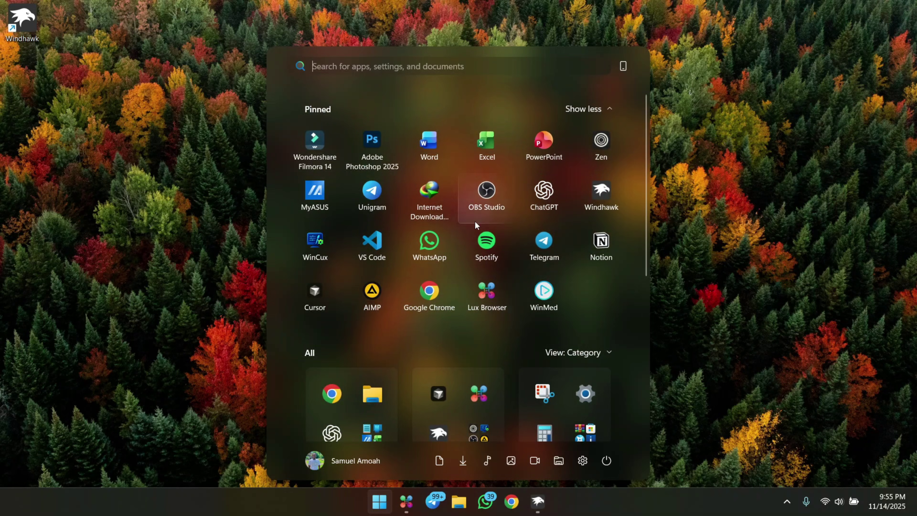
{"action": "left_click", "coordinate": [715, 247]}
{"action": "left_click", "coordinate": [379, 503]}
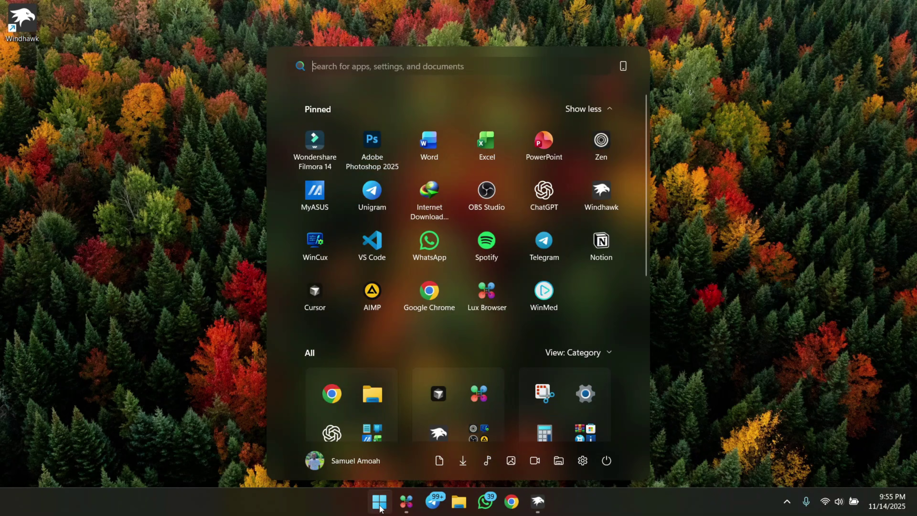
{"action": "left_click", "coordinate": [728, 425]}
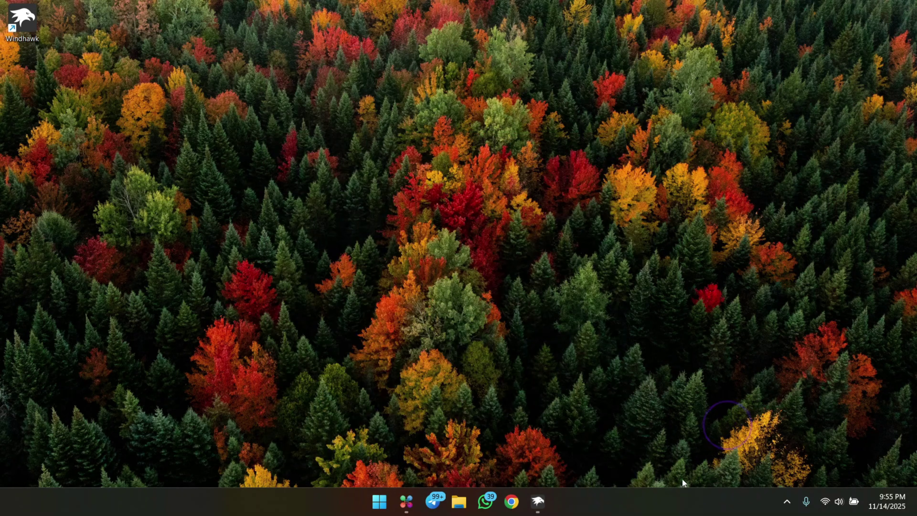
- Return to Windhawk, find the Windows 11 Taskbar Styler mod in the catalogue and install it
{"action": "left_click", "coordinate": [546, 505]}
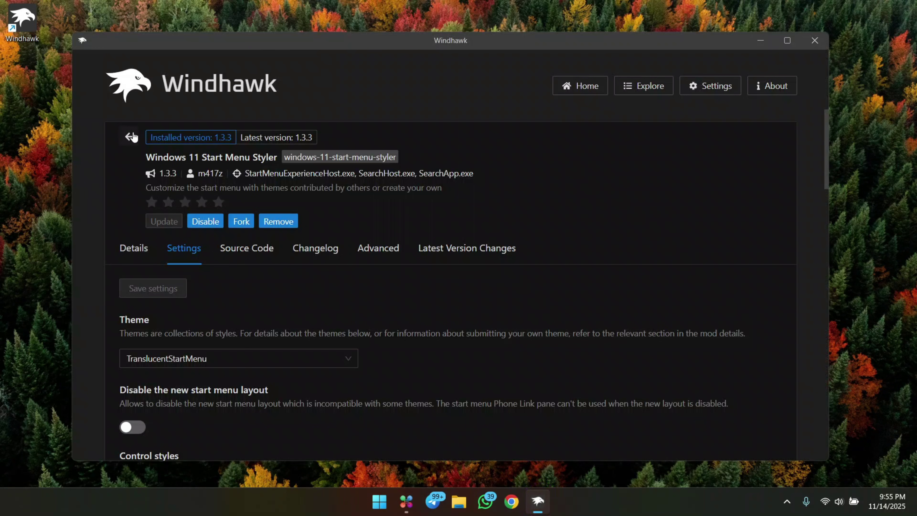
{"action": "left_click", "coordinate": [131, 137]}
{"action": "left_click", "coordinate": [371, 220]}
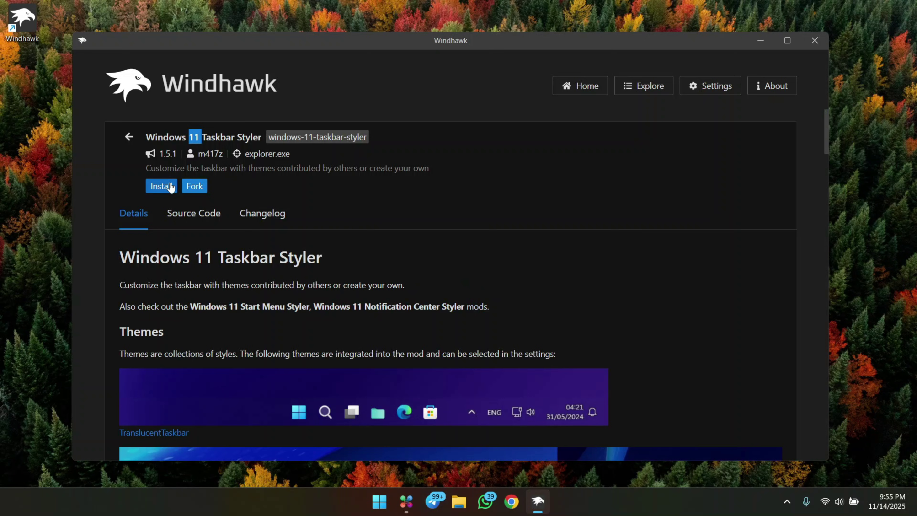
{"action": "left_click", "coordinate": [171, 187]}
{"action": "key", "text": "Return"}
- Set the Taskbar Styler mod's theme to WindowGlass and save the settings
{"action": "left_click", "coordinate": [190, 258]}
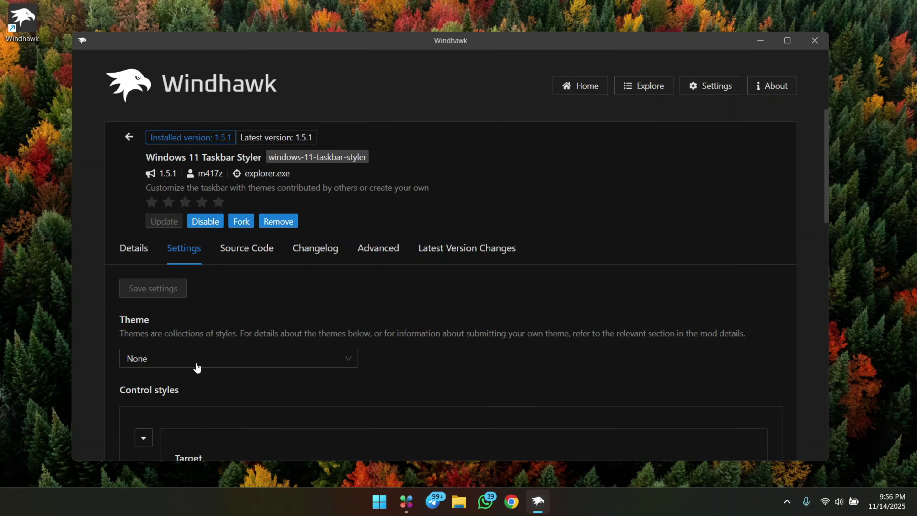
{"action": "left_click", "coordinate": [196, 368]}
{"action": "scroll", "coordinate": [219, 288], "scroll_direction": "down", "scroll_amount": 5}
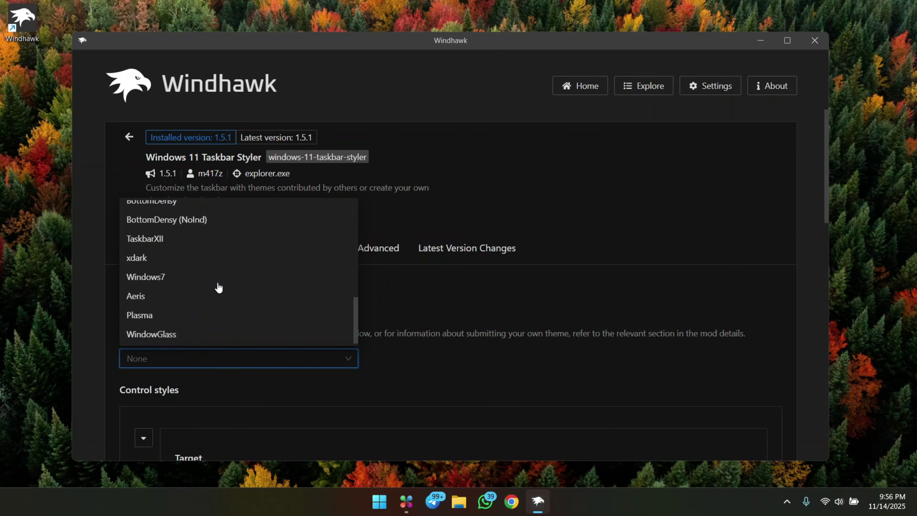
{"action": "left_click", "coordinate": [169, 334]}
{"action": "left_click", "coordinate": [160, 288]}
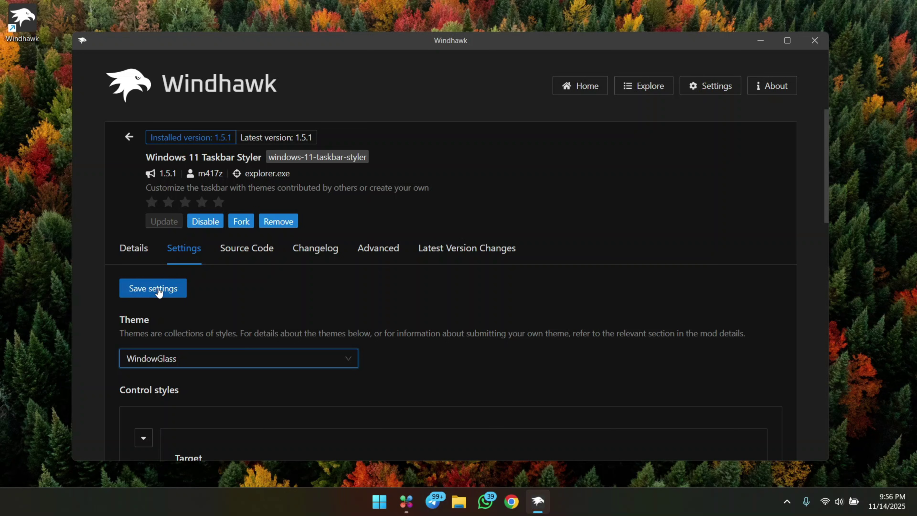
- Minimize Windhawk and examine the Start menu, including its phone pane, together with the restyled taskbar
{"action": "left_click", "coordinate": [523, 501]}
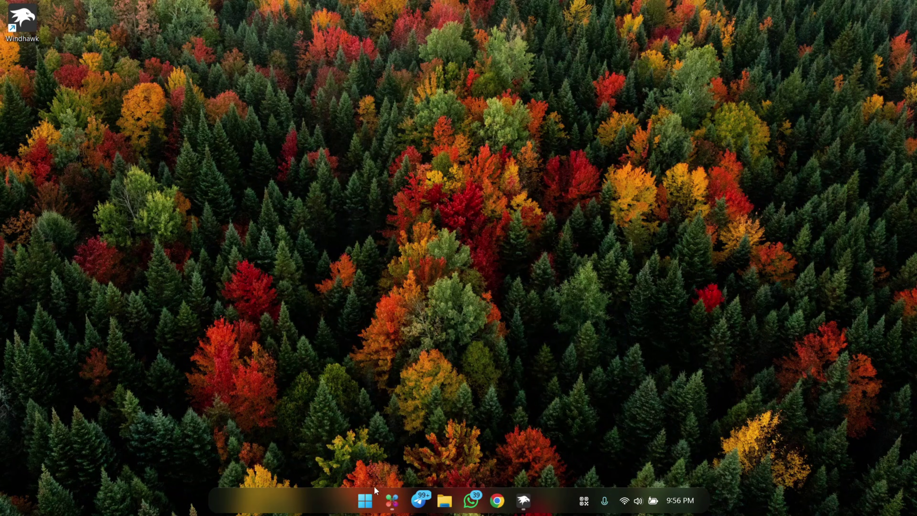
{"action": "left_click", "coordinate": [365, 501]}
{"action": "scroll", "coordinate": [452, 163], "scroll_direction": "down", "scroll_amount": 5}
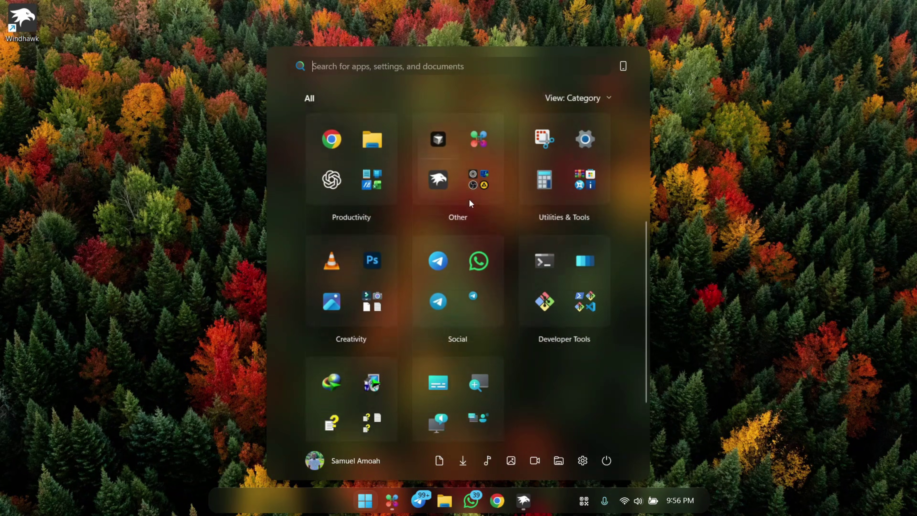
{"action": "scroll", "coordinate": [642, 100], "scroll_direction": "up", "scroll_amount": 5}
{"action": "left_click", "coordinate": [628, 68]}
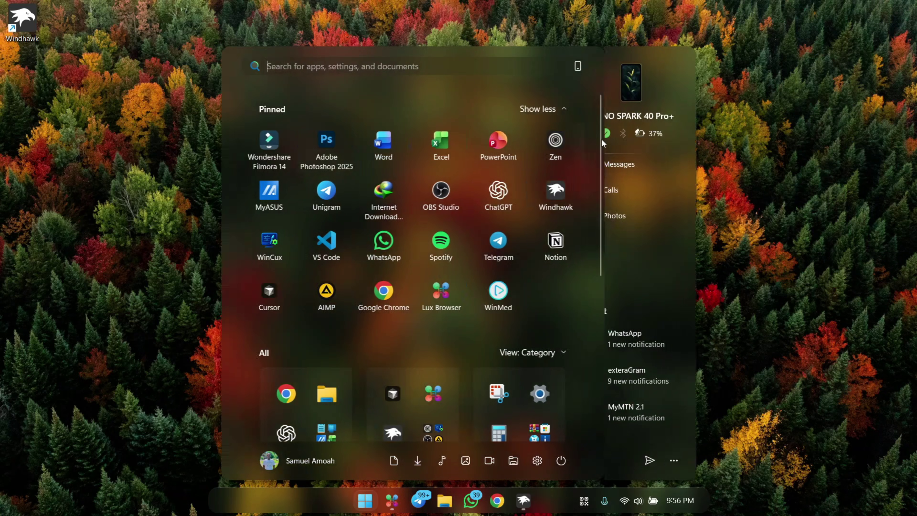
{"action": "scroll", "coordinate": [452, 253], "scroll_direction": "down", "scroll_amount": 5}
{"action": "left_click", "coordinate": [817, 264]}
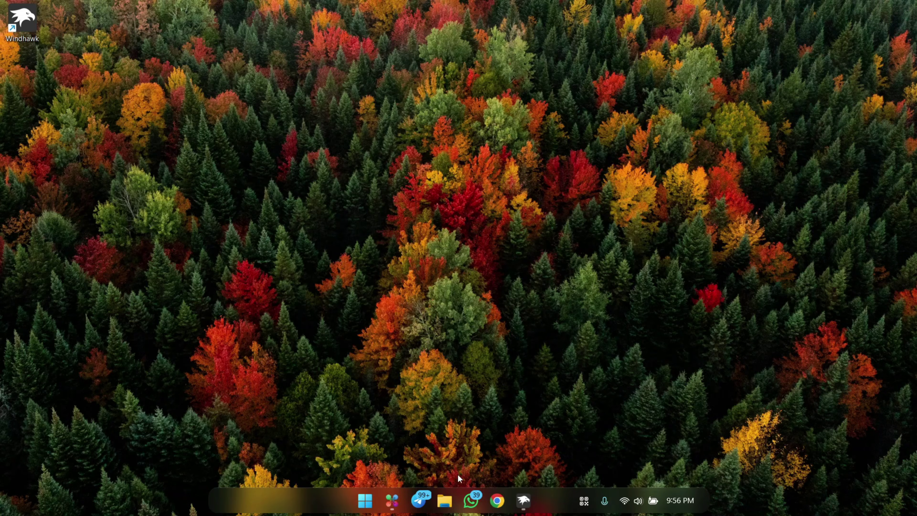
- Open the quick settings and set the system volume to 68
{"action": "left_click", "coordinate": [638, 500]}
{"action": "left_click_drag", "start_coordinate": [774, 430], "coordinate": [826, 430]}
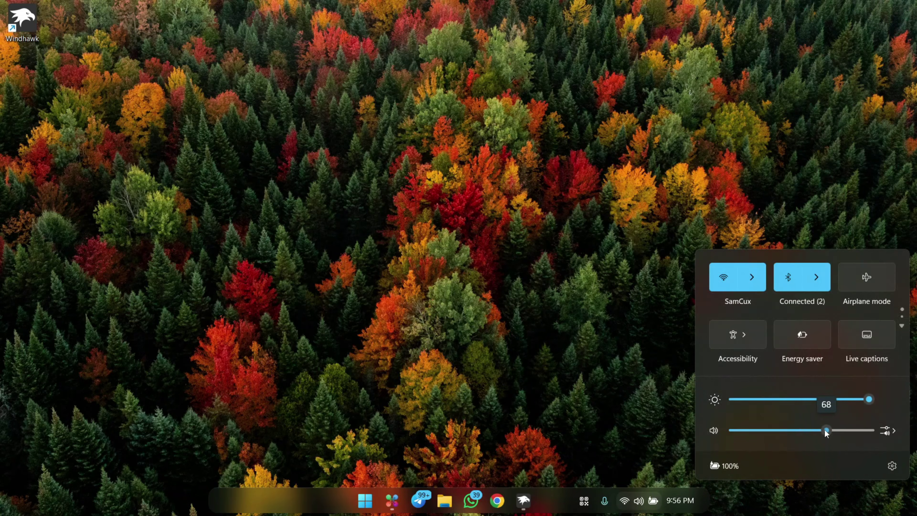
- Return to Windhawk and test the Taskbar Volume Control mod by raising and lowering the system volume over the taskbar
{"action": "left_click", "coordinate": [526, 494]}
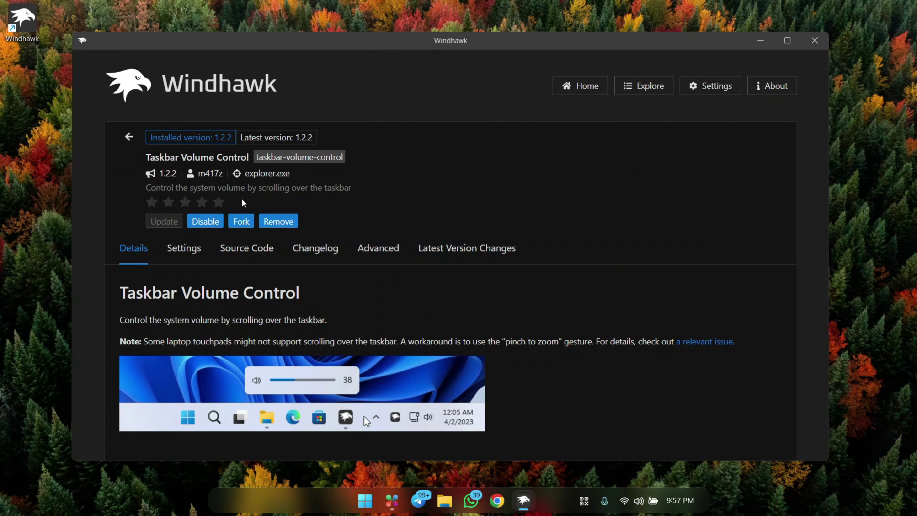
{"action": "scroll", "coordinate": [286, 502], "scroll_direction": "up", "scroll_amount": 5}
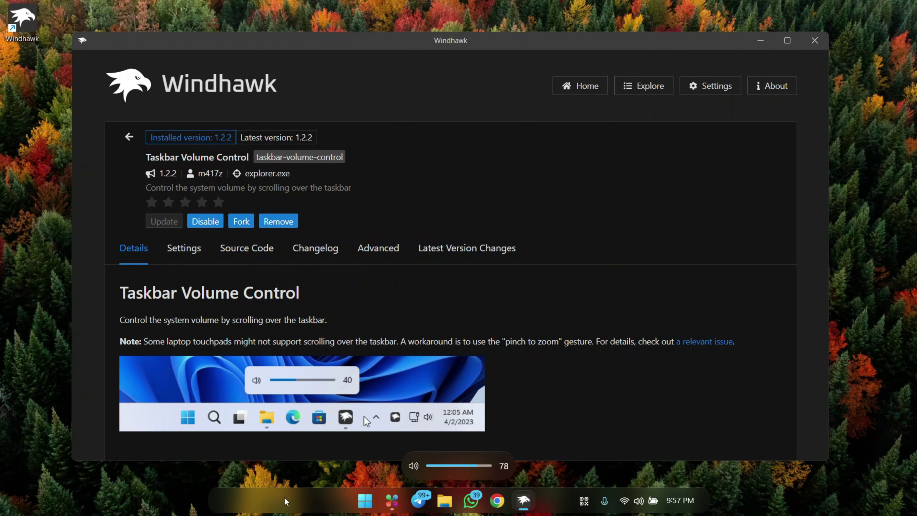
{"action": "scroll", "coordinate": [287, 502], "scroll_direction": "down", "scroll_amount": 3}
{"action": "scroll", "coordinate": [287, 503], "scroll_direction": "down", "scroll_amount": 9}
- Go back to the mod catalogue, open the Taskbar Clock Customization mod and install it
{"action": "key", "text": "alt+Left"}
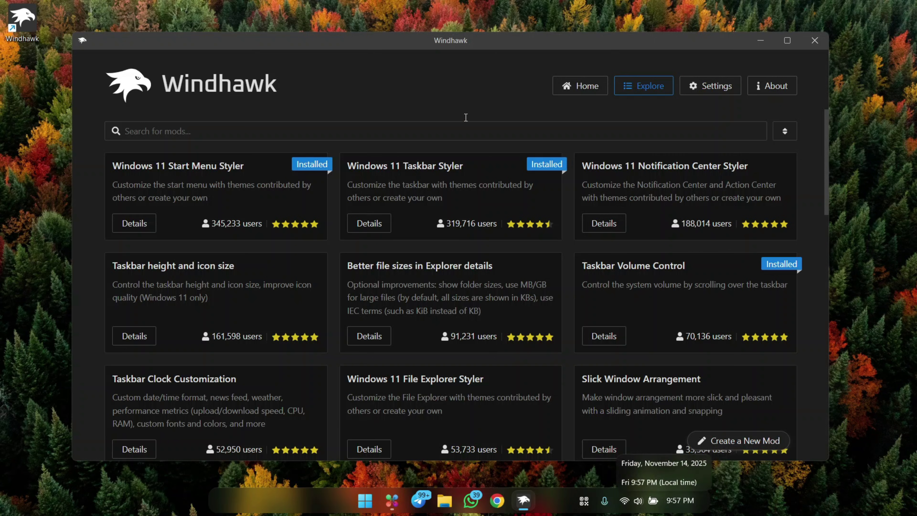
{"action": "scroll", "coordinate": [254, 381], "scroll_direction": "down", "scroll_amount": 1}
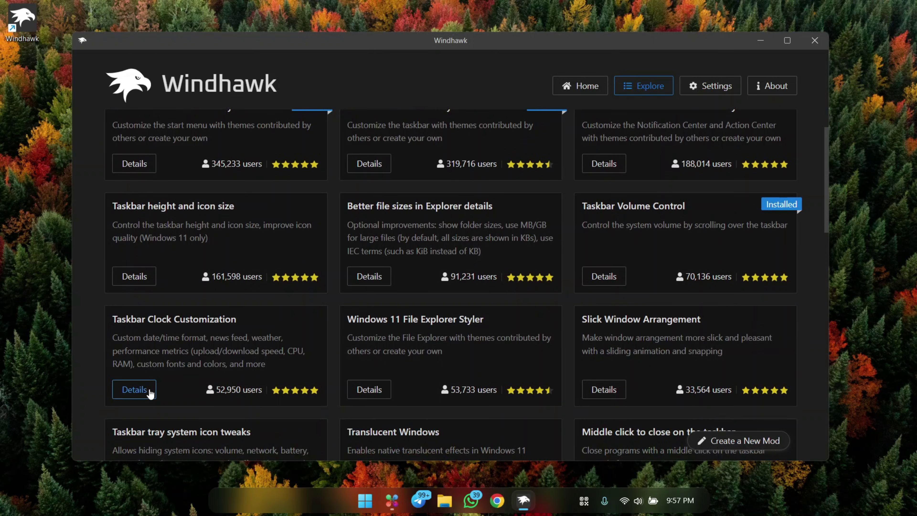
{"action": "left_click", "coordinate": [149, 391]}
{"action": "left_click", "coordinate": [164, 186]}
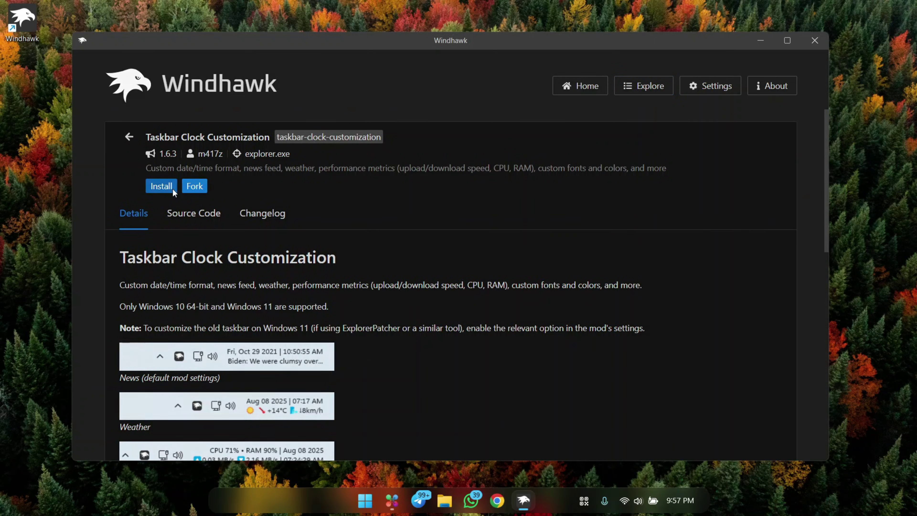
- Set the clock mod's top line to "%download_speed% | %time%" and its time format to hh':'mm', saving the settings
{"action": "left_click", "coordinate": [185, 249]}
{"action": "scroll", "coordinate": [362, 267], "scroll_direction": "down", "scroll_amount": 1}
{"action": "scroll", "coordinate": [359, 267], "scroll_direction": "down", "scroll_amount": 6}
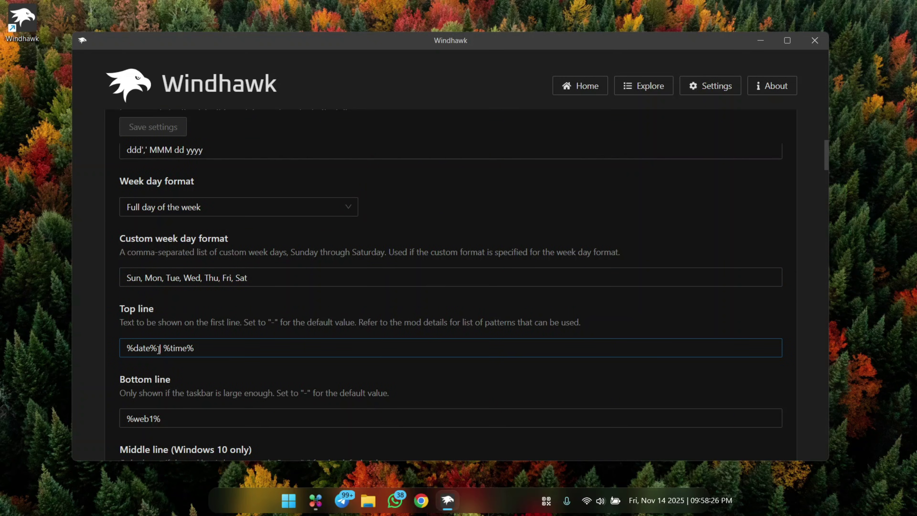
{"action": "left_click_drag", "start_coordinate": [156, 348], "coordinate": [106, 348]}
{"action": "key", "text": "BackSpace"}
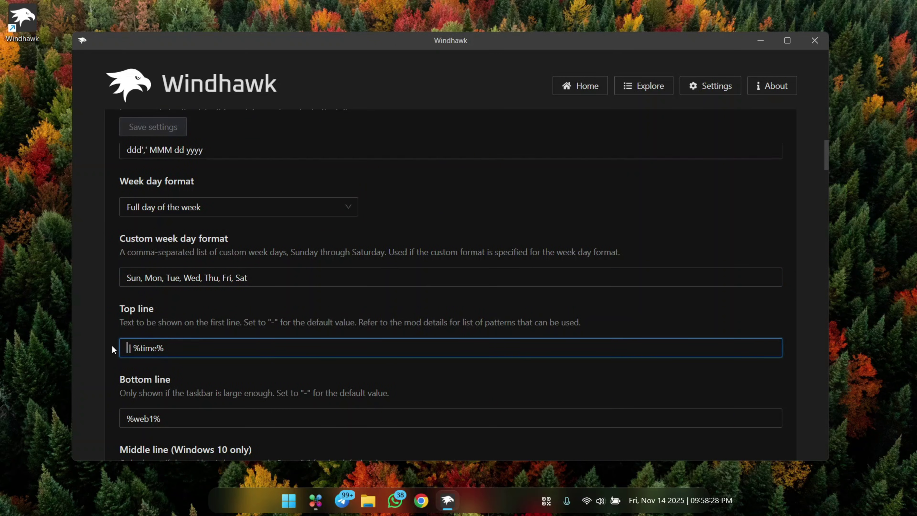
{"action": "type", "text": "%download_speed%"}
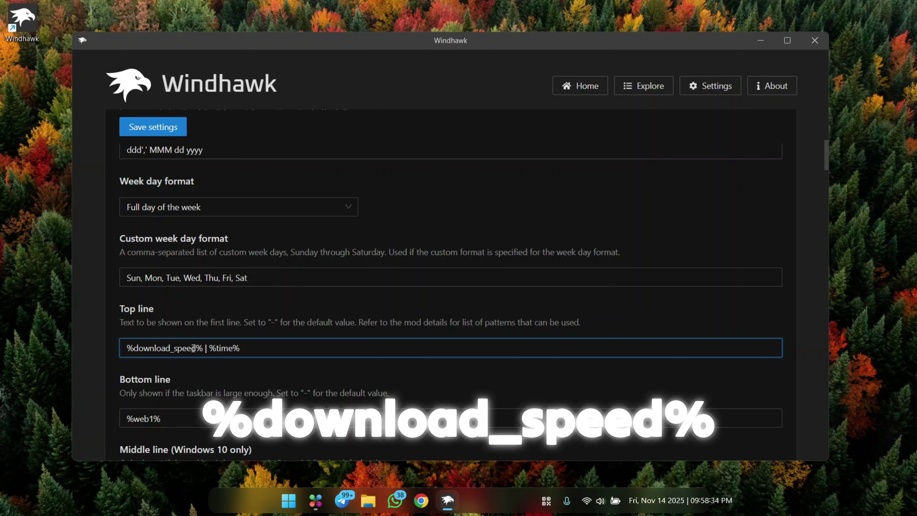
{"action": "left_click", "coordinate": [153, 130]}
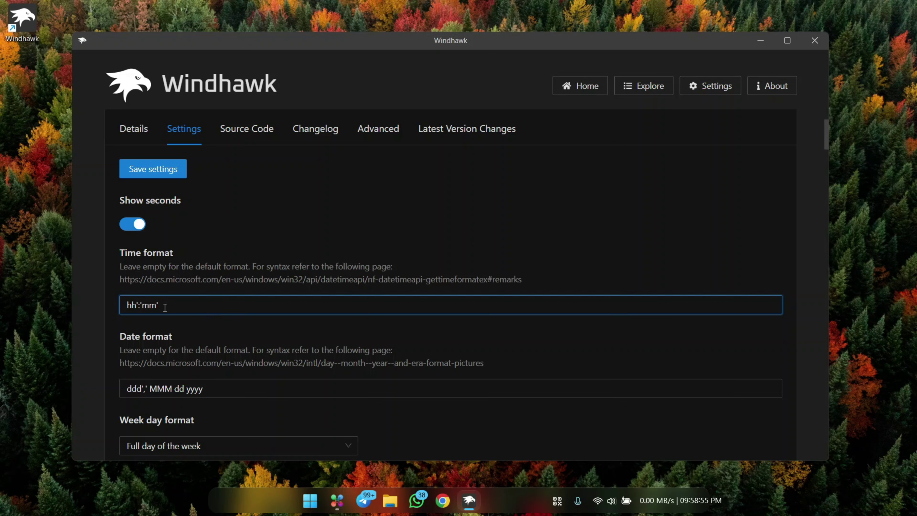
{"action": "left_click", "coordinate": [167, 175]}
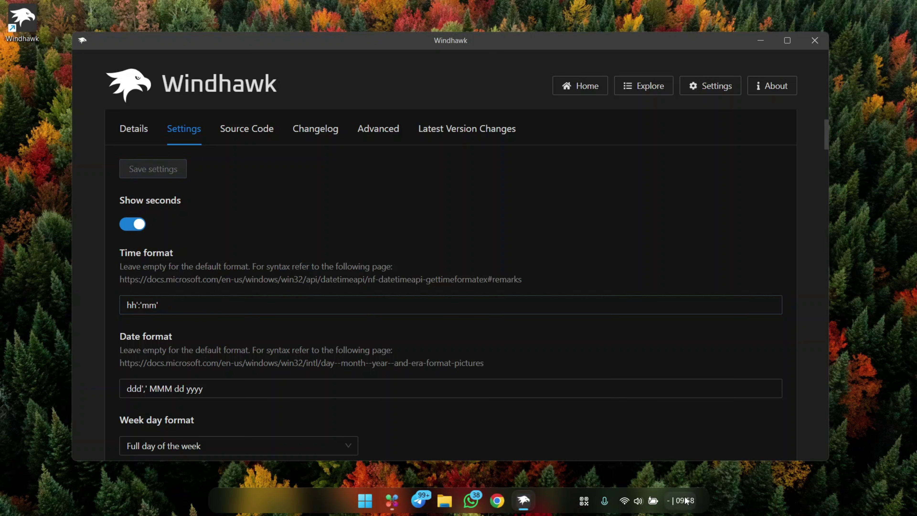
{"action": "mouse_move", "coordinate": [711, 510]}
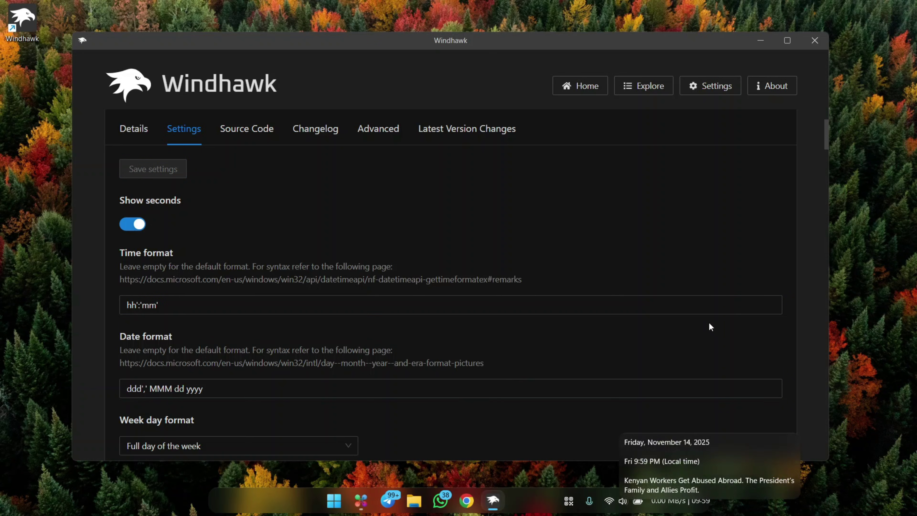
- Find the Taskbar auto-hide when maximized mod in the catalogue and install it, accepting the risk
{"action": "key", "text": "alt+Left"}
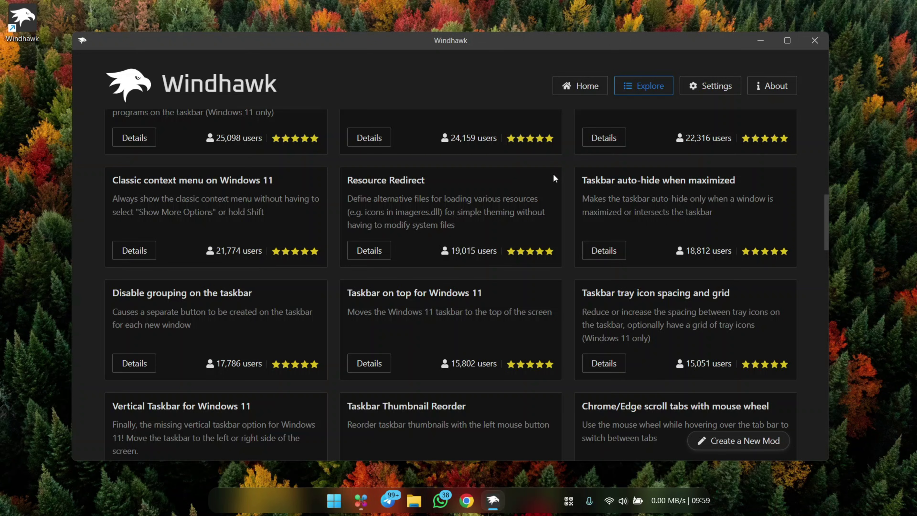
{"action": "left_click", "coordinate": [600, 253]}
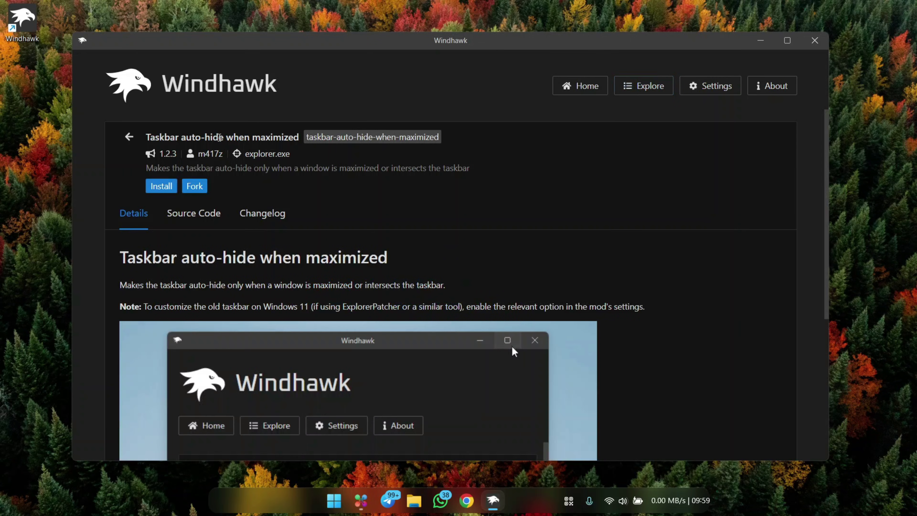
{"action": "left_click", "coordinate": [161, 186]}
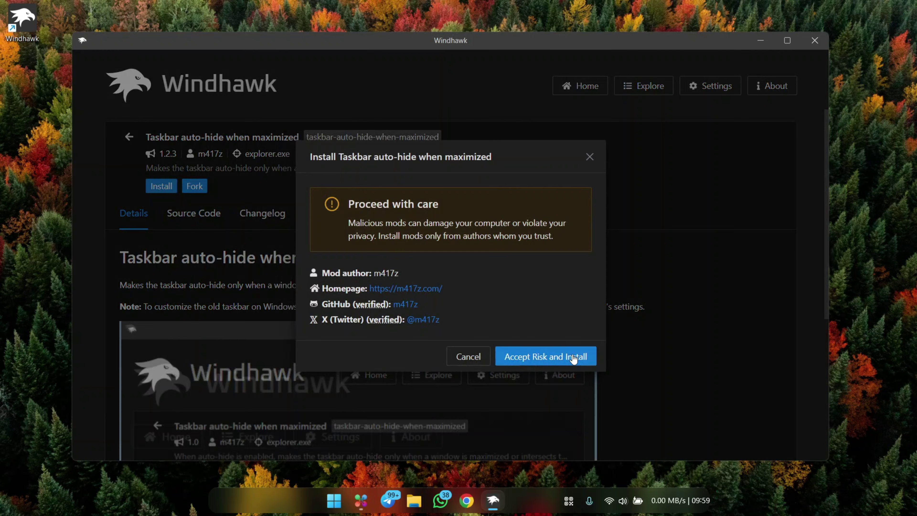
{"action": "left_click", "coordinate": [570, 353]}
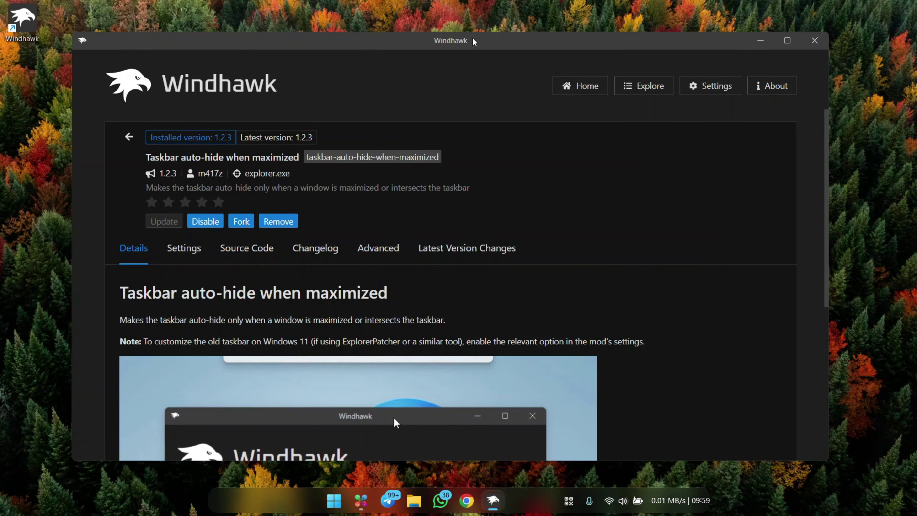
- Maximize the Windhawk window to test the taskbar's auto-hiding and show the desktop
{"action": "mouse_move", "coordinate": [472, 37]}
{"action": "left_mouse_down"}
{"action": "mouse_move", "coordinate": [461, 118]}
{"action": "mouse_move", "coordinate": [466, 44]}
{"action": "mouse_move", "coordinate": [475, 90]}
{"action": "mouse_move", "coordinate": [457, 71]}
{"action": "mouse_move", "coordinate": [460, 40]}
{"action": "mouse_move", "coordinate": [468, 106]}
{"action": "mouse_move", "coordinate": [469, 44]}
{"action": "left_mouse_up"}
{"action": "double_click", "coordinate": [466, 43]}
{"action": "key", "text": "super+d"}
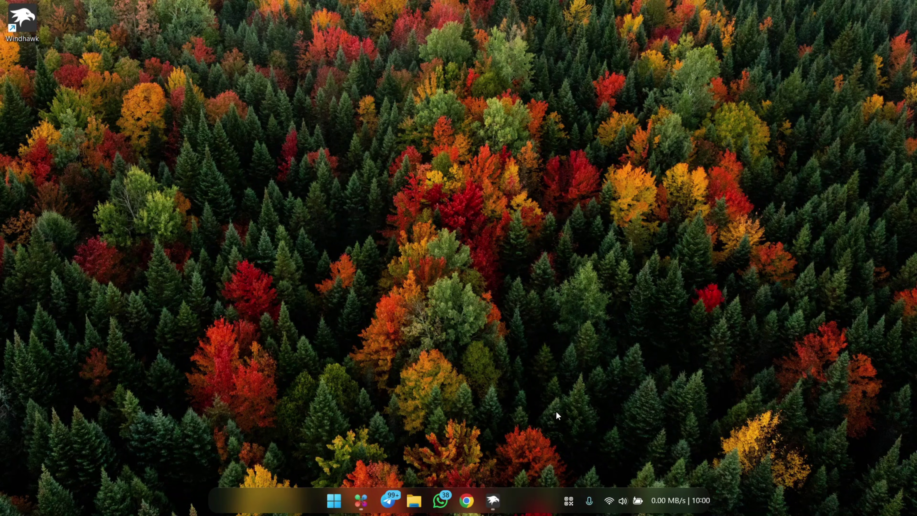
- Check the flyouts of the system icons and the clock on the customized taskbar, closing them again
{"action": "left_click", "coordinate": [621, 508]}
{"action": "left_click", "coordinate": [627, 502]}
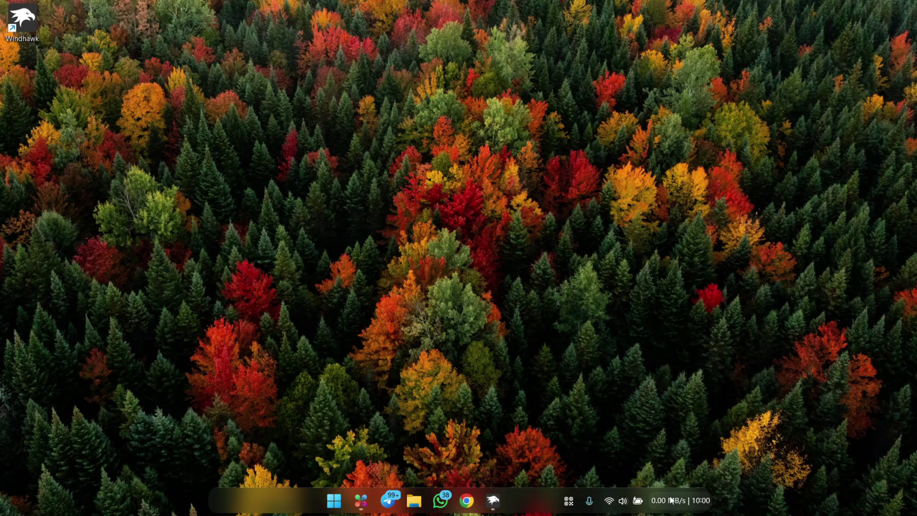
{"action": "left_click", "coordinate": [671, 500]}
{"action": "left_click", "coordinate": [578, 419]}
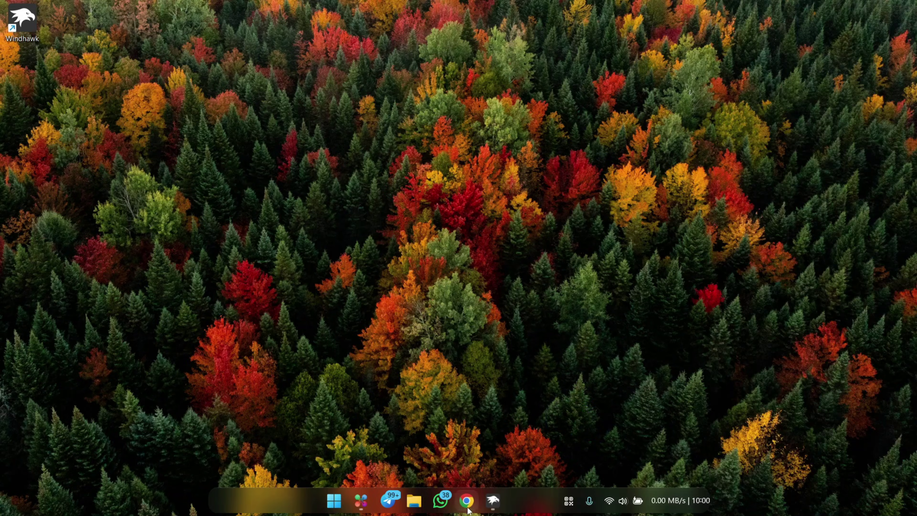
- Install the Windows 11 Notification Center Styler mod from the Windhawk catalogue, accepting the risk
{"action": "left_click", "coordinate": [493, 500]}
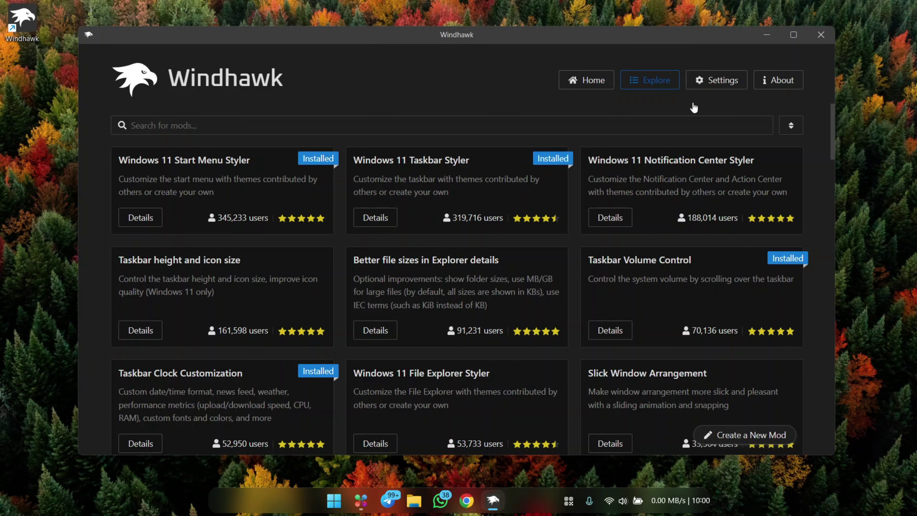
{"action": "triple_click", "coordinate": [620, 158]}
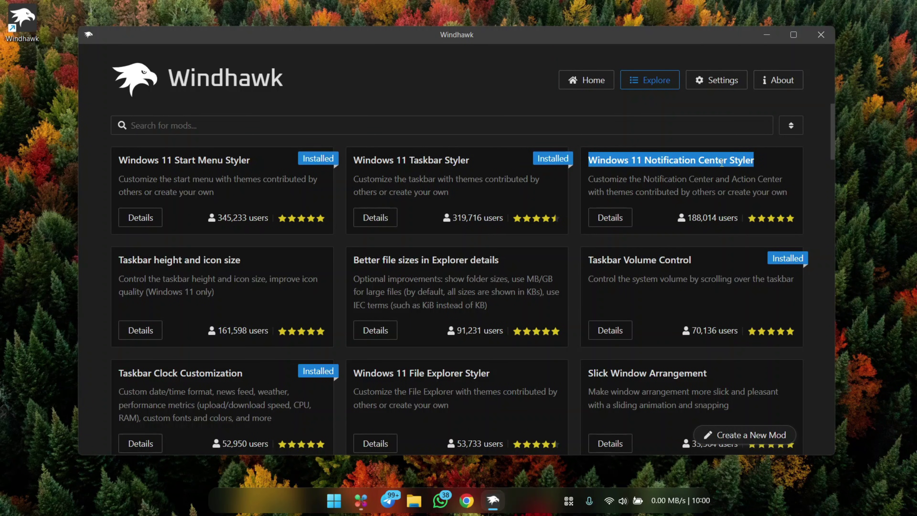
{"action": "left_click", "coordinate": [601, 221]}
{"action": "left_click", "coordinate": [167, 180]}
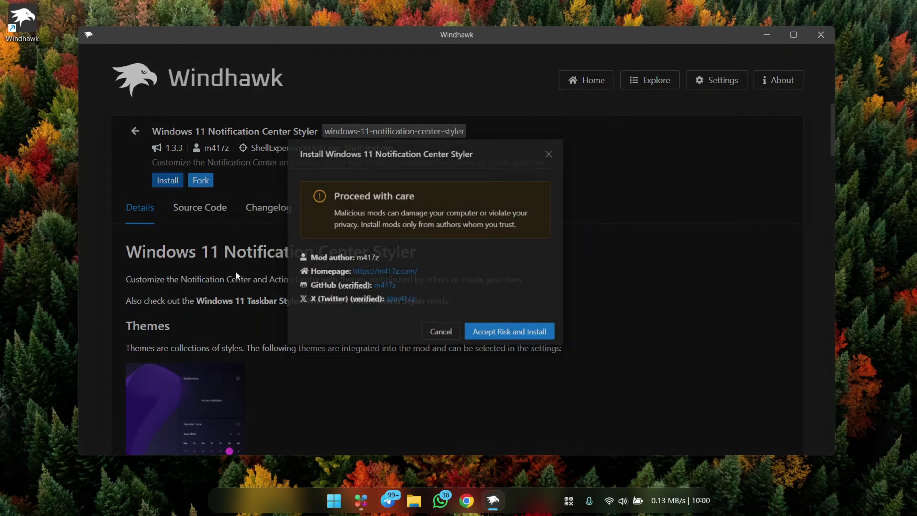
{"action": "left_click", "coordinate": [527, 350]}
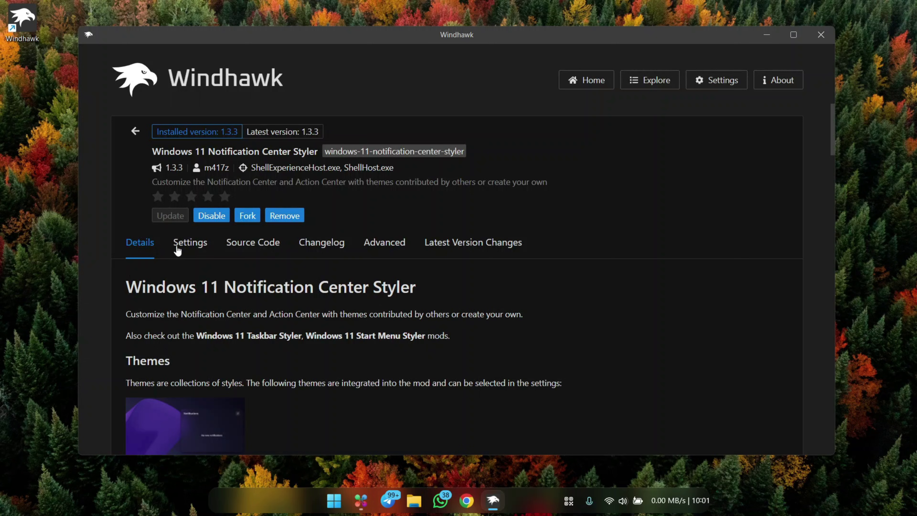
- Set the Notification Center Styler's theme to WindowGlass (Alternative) and save the settings
{"action": "left_click", "coordinate": [184, 249]}
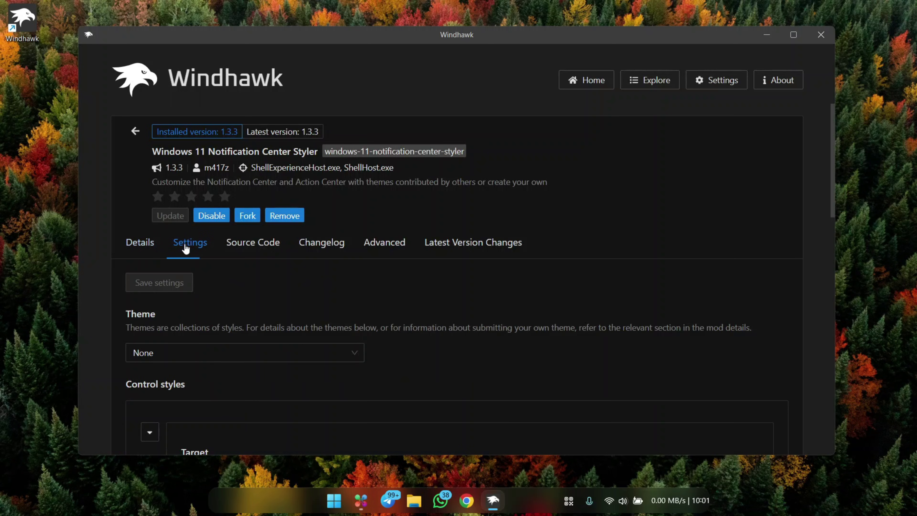
{"action": "left_click", "coordinate": [179, 360]}
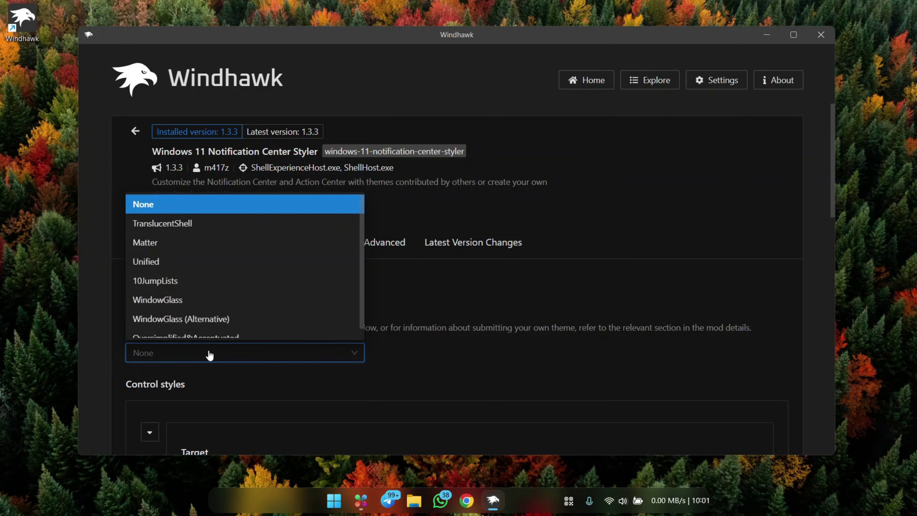
{"action": "scroll", "coordinate": [243, 297], "scroll_direction": "down", "scroll_amount": 1}
{"action": "left_click", "coordinate": [165, 310]}
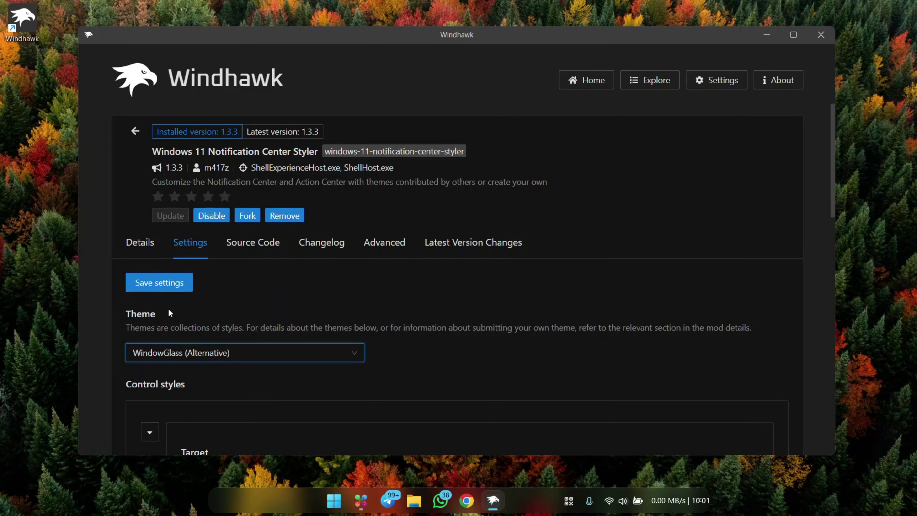
{"action": "left_click", "coordinate": [129, 284]}
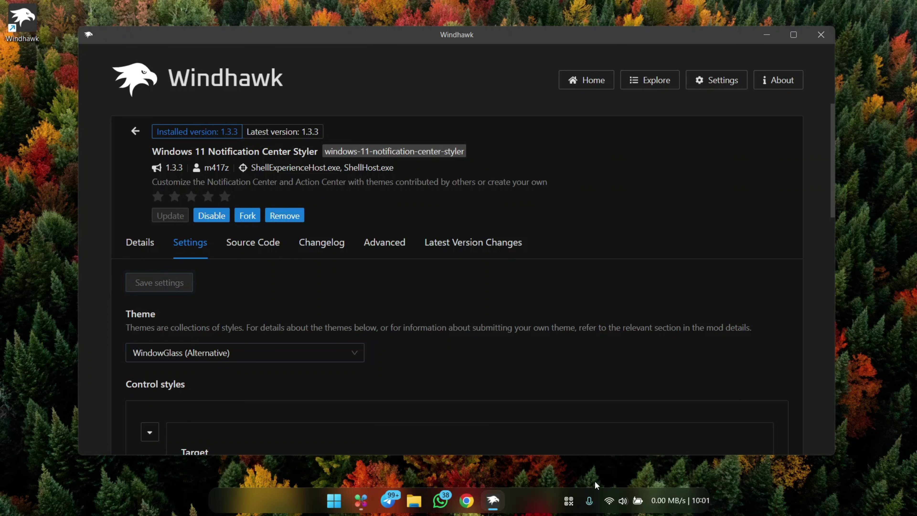
- Check the restyled quick settings and notification center flyouts
{"action": "left_click", "coordinate": [620, 501]}
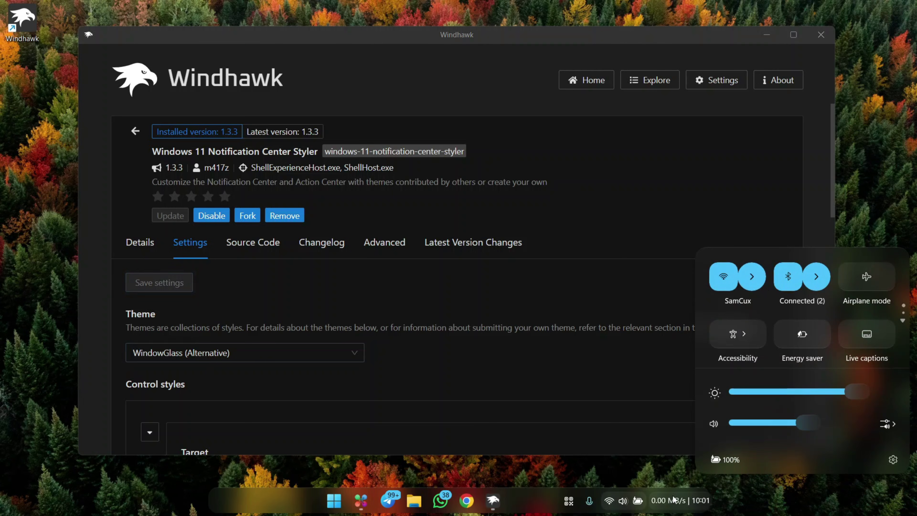
{"action": "left_click", "coordinate": [680, 501]}
{"action": "scroll", "coordinate": [808, 253], "scroll_direction": "down", "scroll_amount": 1}
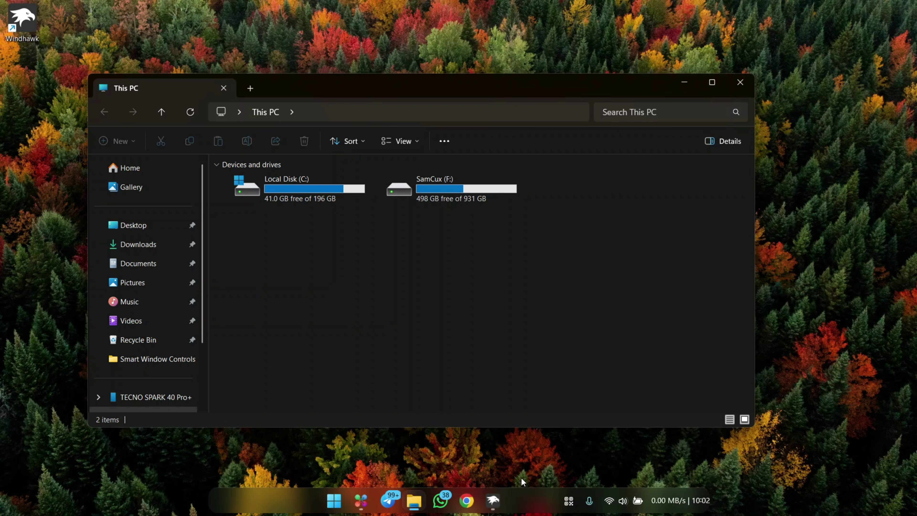
- Return to Windhawk and open the details of the UXTheme hook mod
{"action": "left_click", "coordinate": [493, 501]}
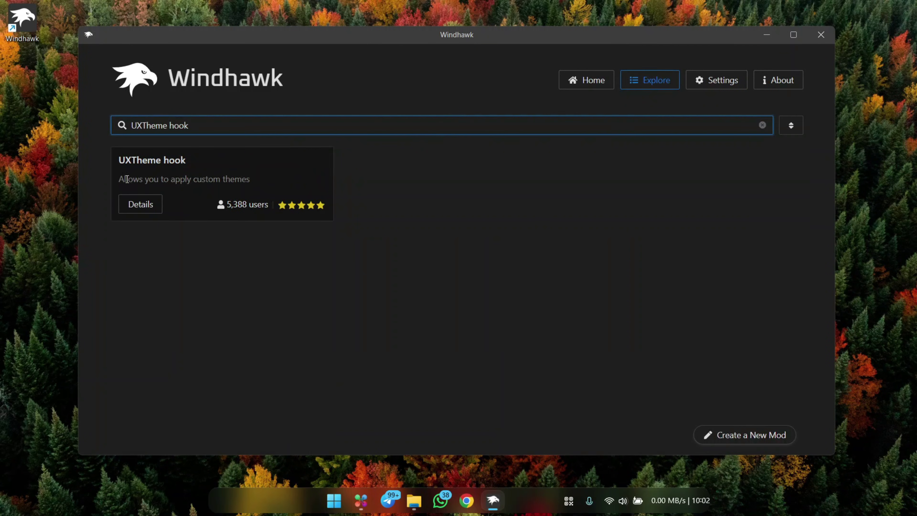
{"action": "left_click", "coordinate": [143, 208]}
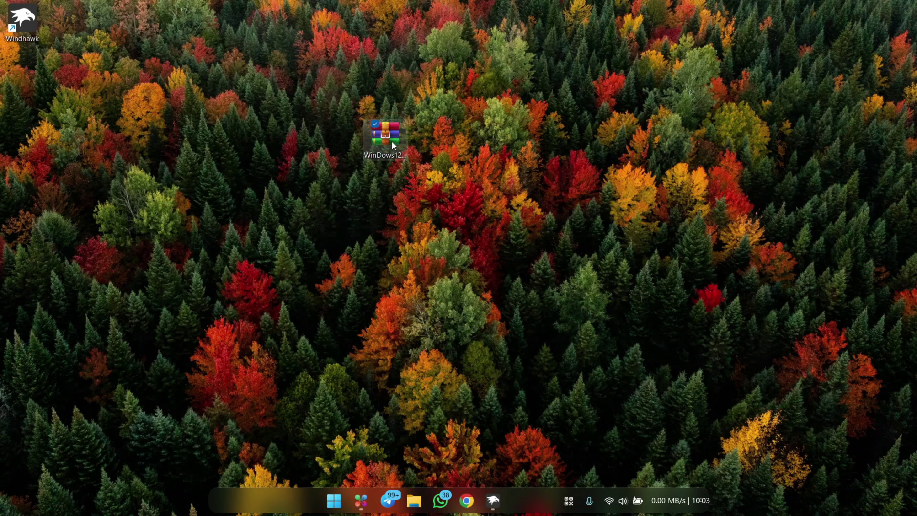
- Extract the WinDows12.zip archive on the desktop into its own WinDows12 folder with WinRAR
{"action": "right_click", "coordinate": [393, 140]}
{"action": "mouse_move", "coordinate": [506, 363]}
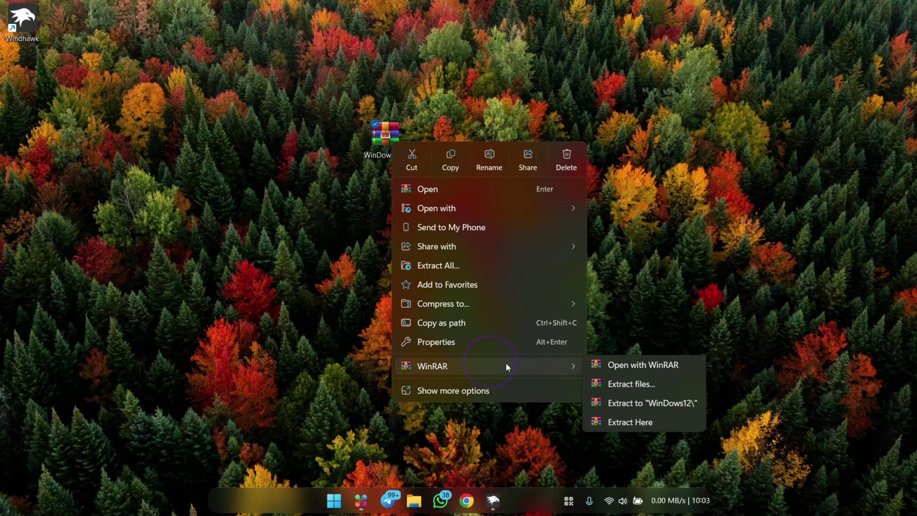
{"action": "left_click", "coordinate": [655, 403]}
{"action": "left_click", "coordinate": [446, 323]}
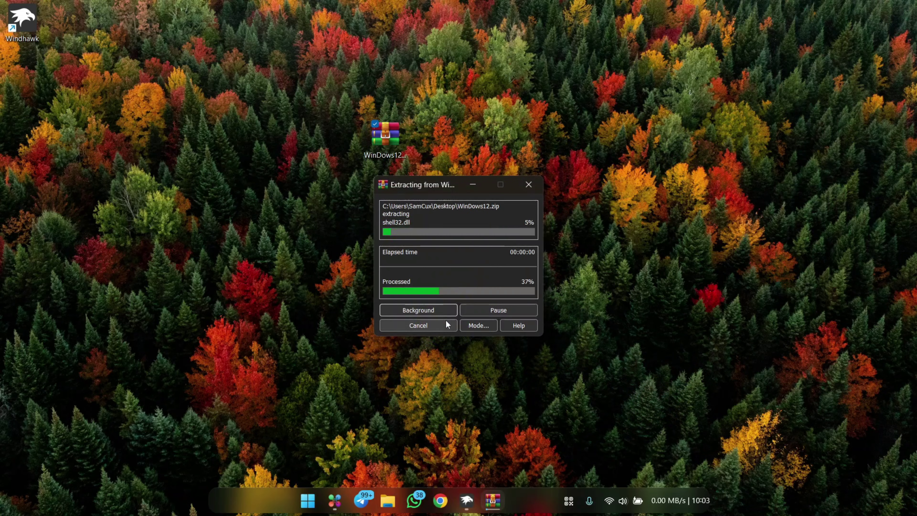
- Copy the extracted WinDows12 folder from the desktop to Local Disk (C:)
{"action": "right_click", "coordinate": [23, 73]}
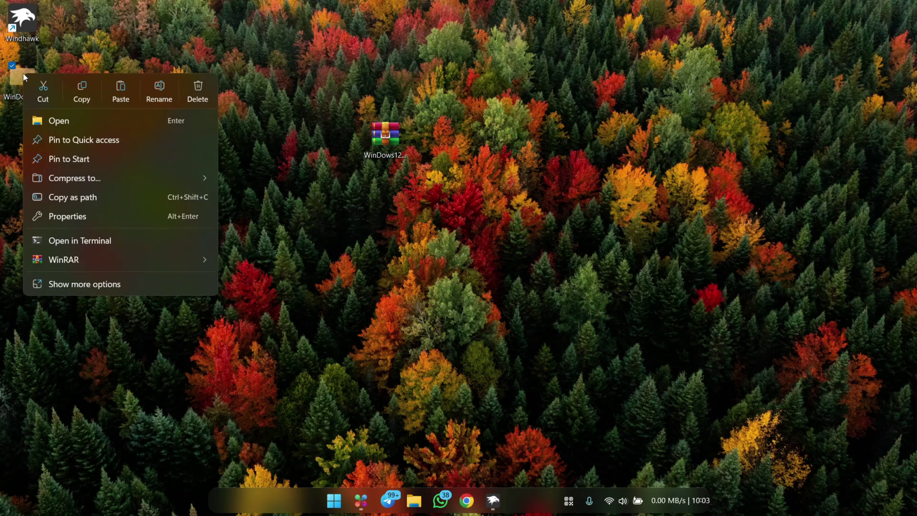
{"action": "left_click", "coordinate": [87, 91]}
{"action": "key", "text": "super+e"}
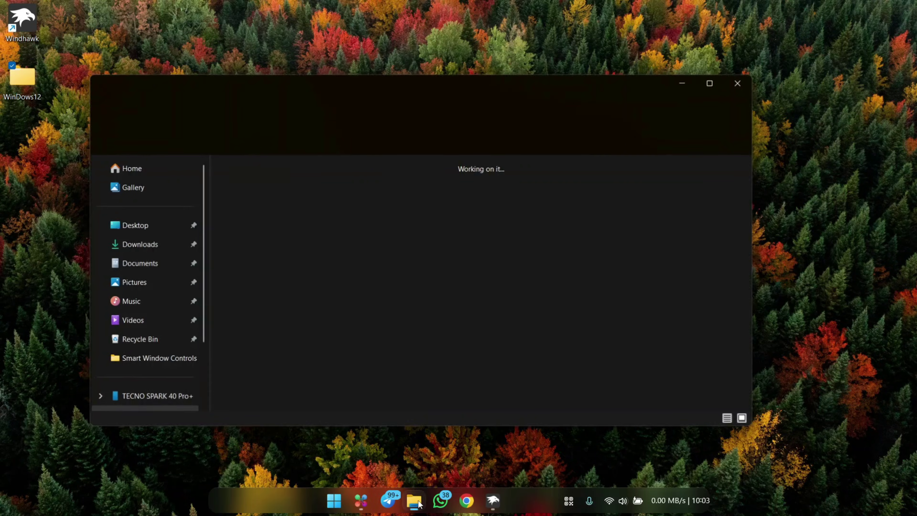
{"action": "left_click", "coordinate": [308, 199]}
{"action": "double_click", "coordinate": [307, 198]}
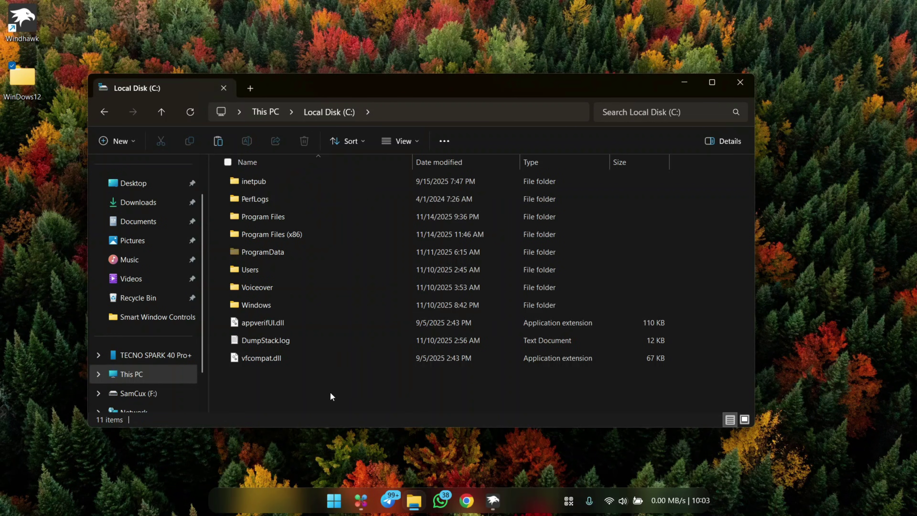
{"action": "left_click", "coordinate": [220, 141]}
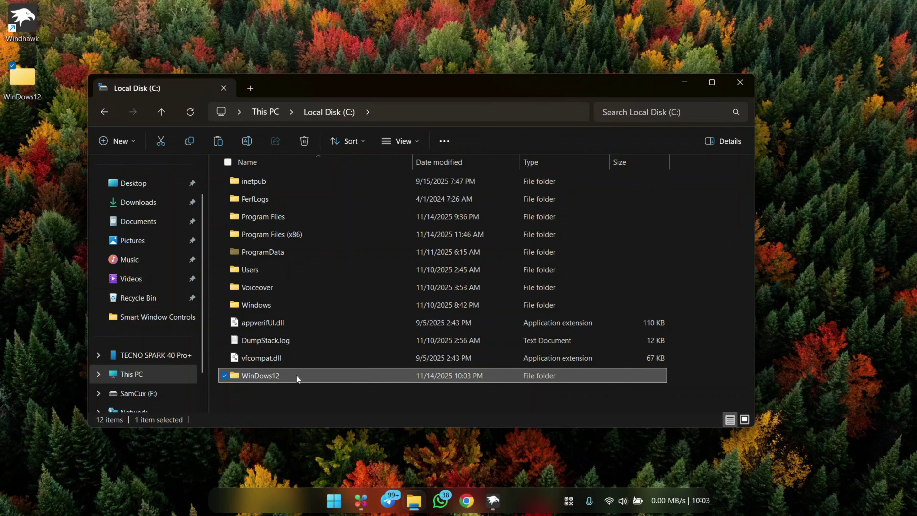
- Copy the whole contents of the Smart Window Controls folder inside C:\WinDows12
{"action": "double_click", "coordinate": [297, 375]}
{"action": "left_click", "coordinate": [285, 185]}
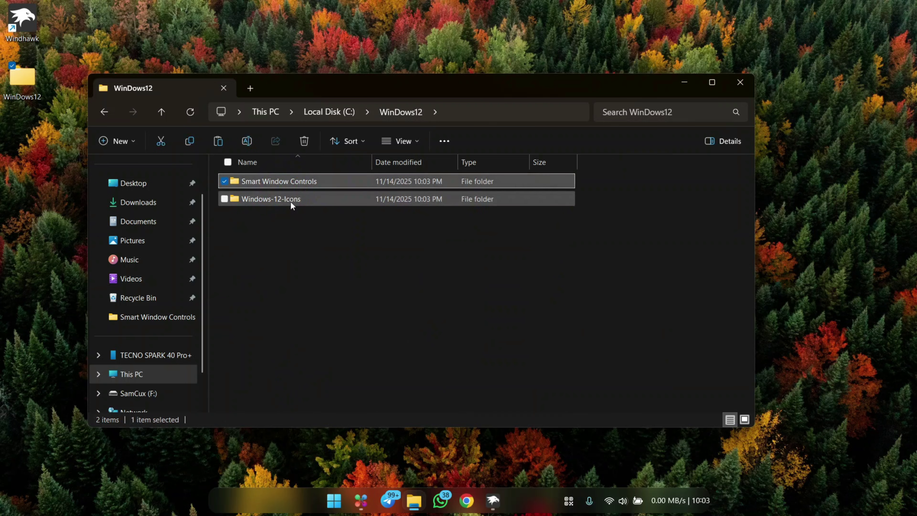
{"action": "left_click", "coordinate": [292, 201]}
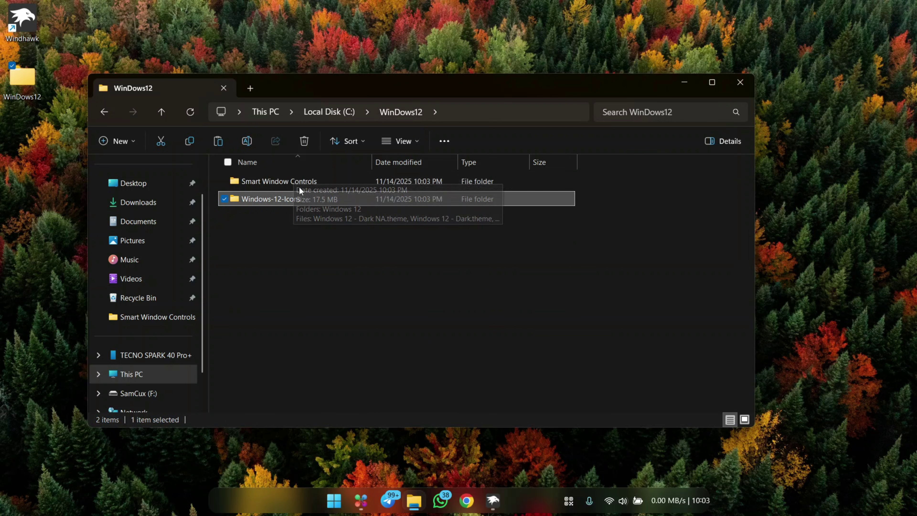
{"action": "double_click", "coordinate": [279, 180]}
{"action": "key", "text": "ctrl+a"}
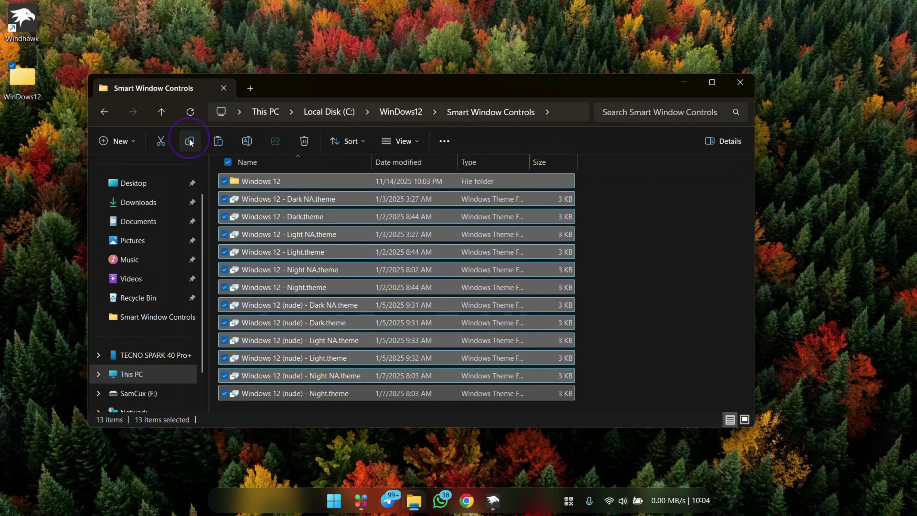
- Paste the copied theme files into C:\Windows\Resources\Themes and close File Explorer
{"action": "left_click", "coordinate": [167, 373]}
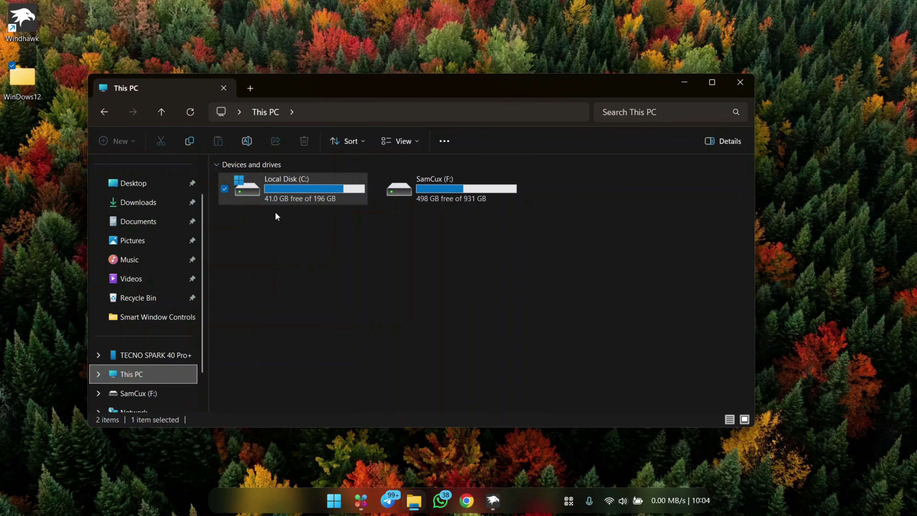
{"action": "double_click", "coordinate": [267, 191]}
{"action": "double_click", "coordinate": [288, 308]}
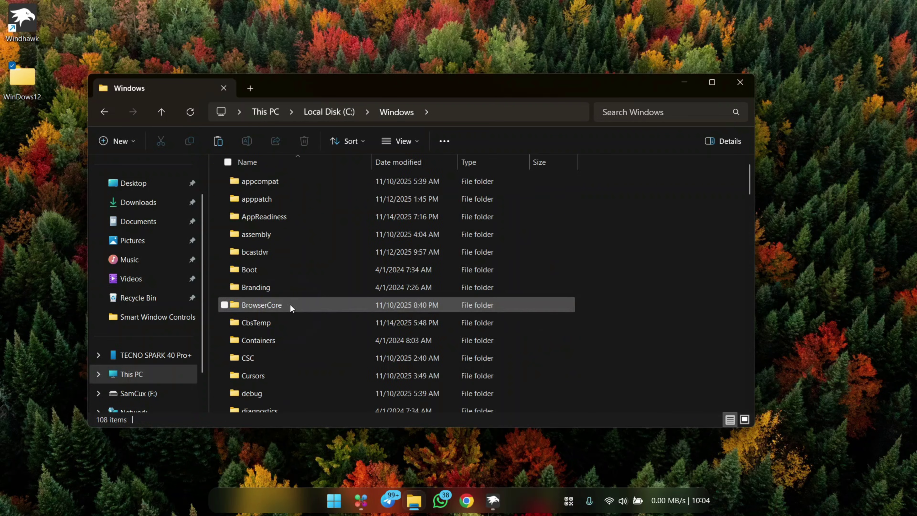
{"action": "scroll", "coordinate": [300, 239], "scroll_direction": "down", "scroll_amount": 15}
{"action": "left_click", "coordinate": [290, 194]}
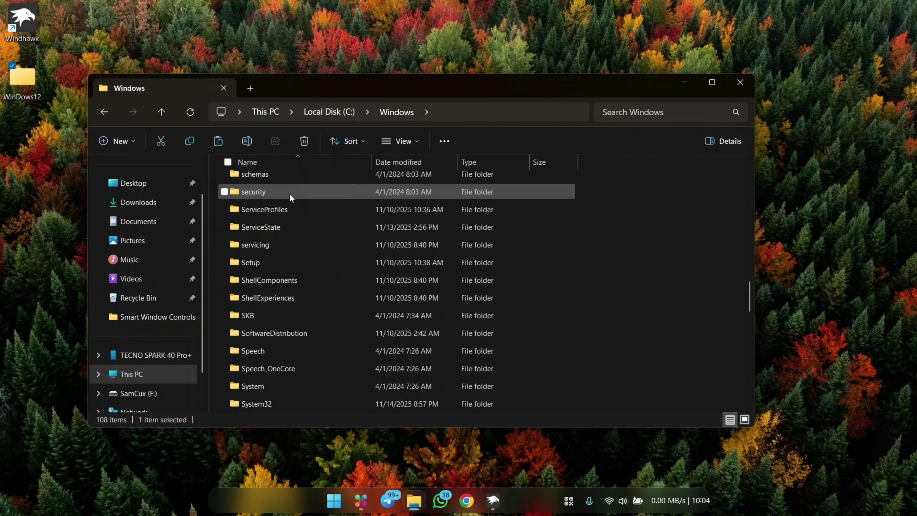
{"action": "scroll", "coordinate": [289, 194], "scroll_direction": "up", "scroll_amount": 2}
{"action": "double_click", "coordinate": [300, 208]}
{"action": "double_click", "coordinate": [289, 199]}
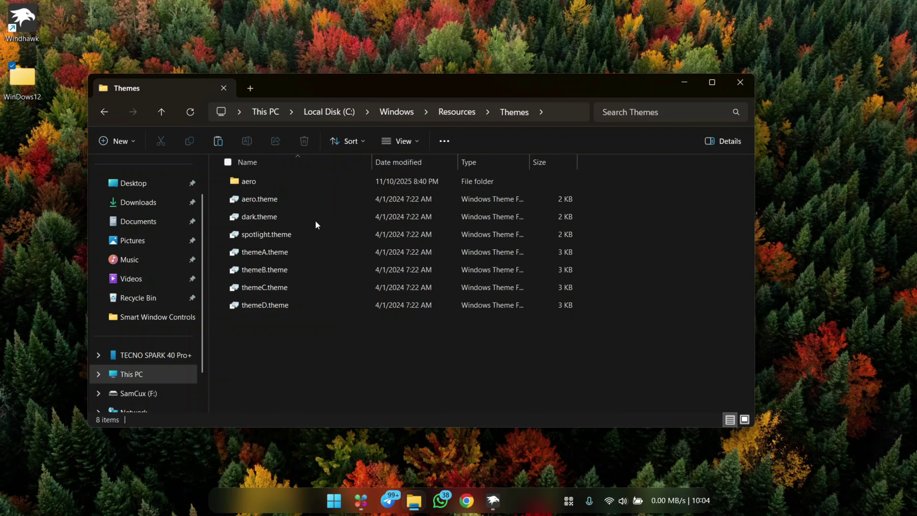
{"action": "left_click", "coordinate": [218, 141]}
{"action": "left_click", "coordinate": [404, 231]}
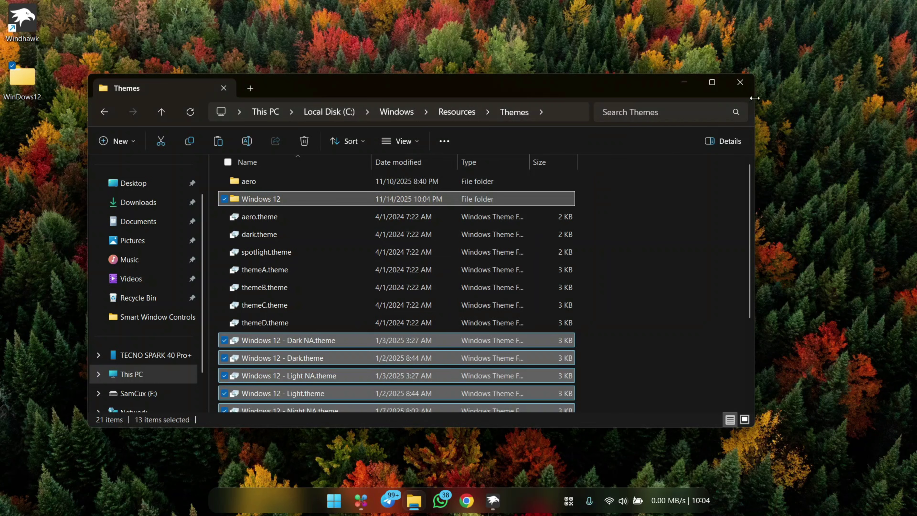
{"action": "left_click", "coordinate": [743, 87]}
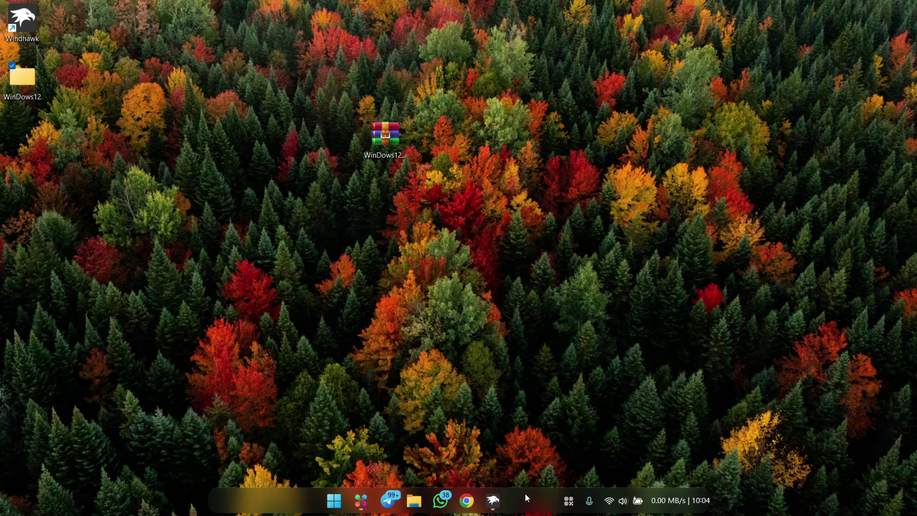
- Apply a dark Windows 12 theme in the Windows personalization settings and close Settings
{"action": "key", "text": "super+i"}
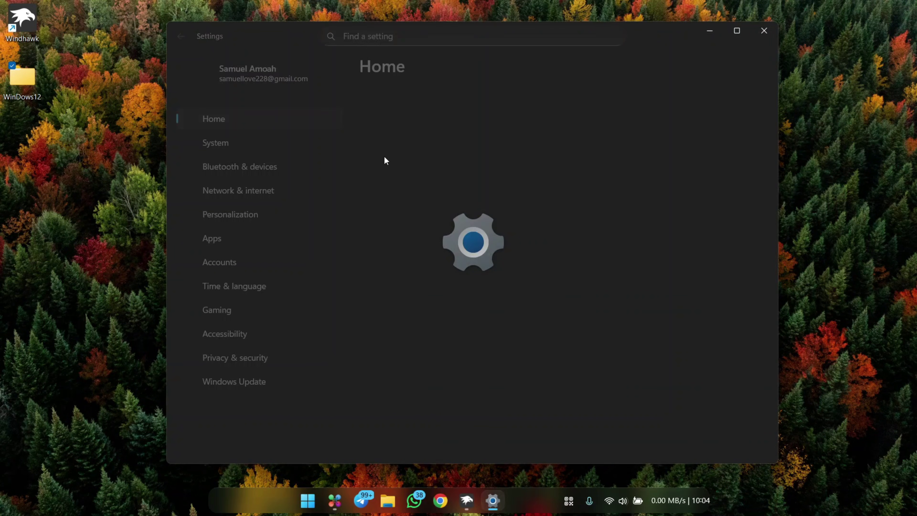
{"action": "left_click", "coordinate": [239, 213]}
{"action": "left_click", "coordinate": [500, 451]}
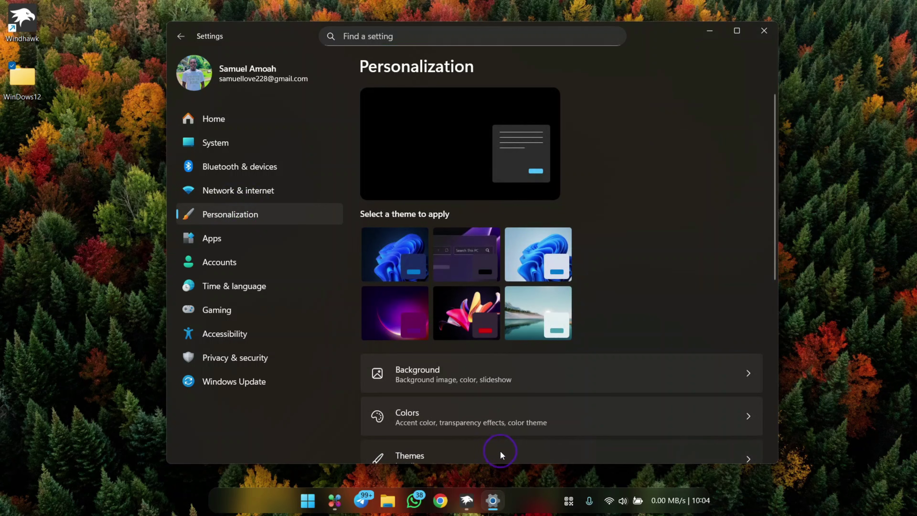
{"action": "scroll", "coordinate": [549, 325], "scroll_direction": "down", "scroll_amount": 4}
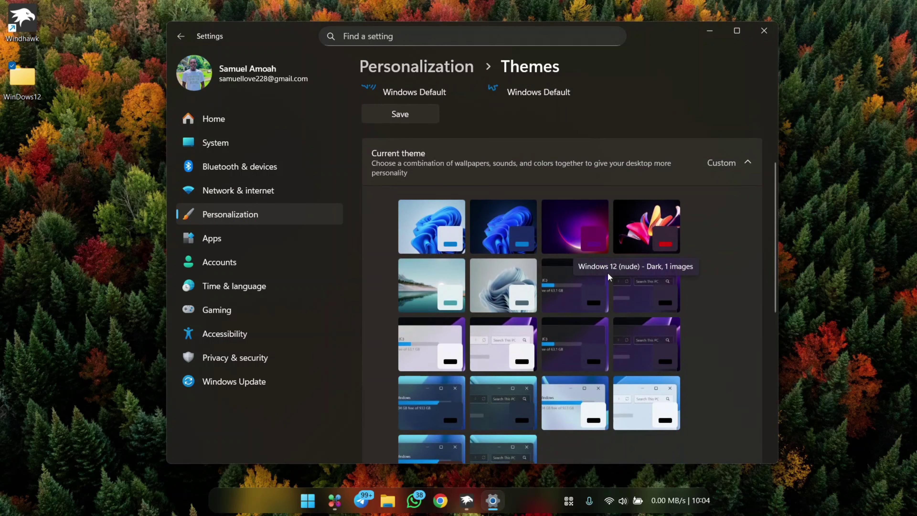
{"action": "left_click", "coordinate": [640, 283]}
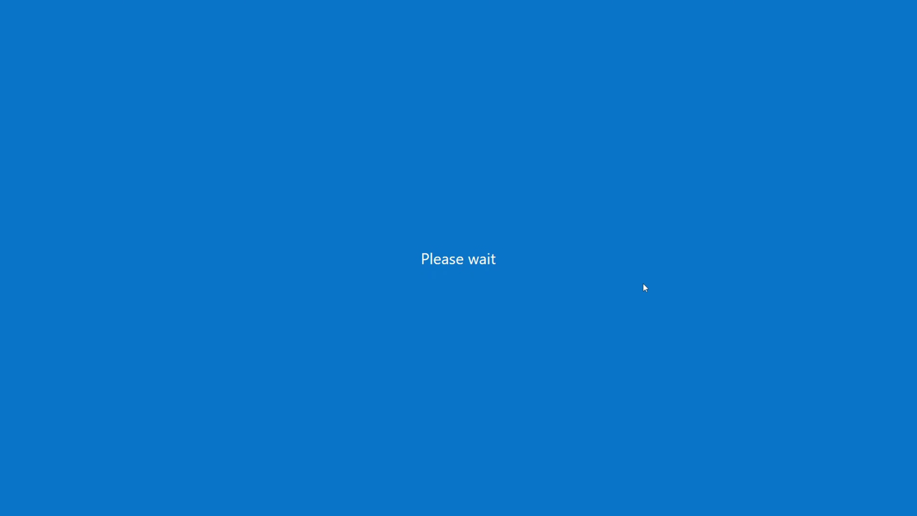
{"action": "left_click", "coordinate": [763, 31]}
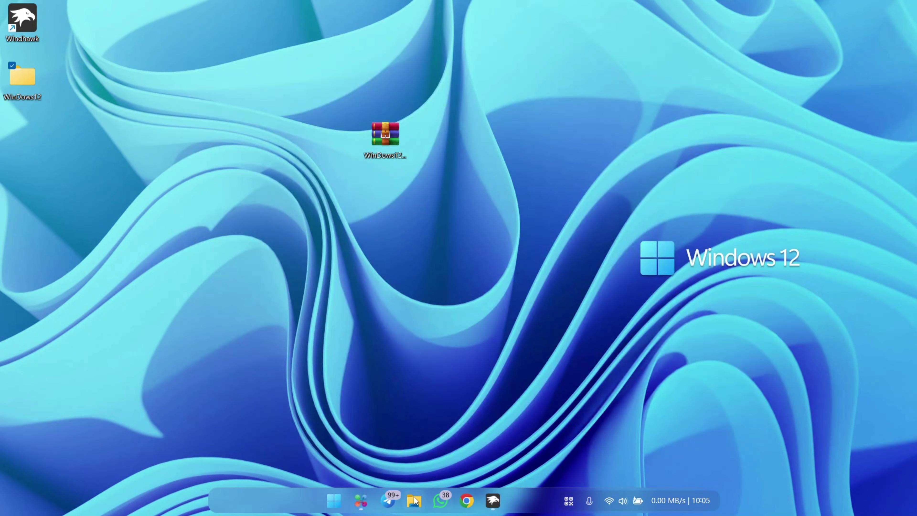
- Check the look of a File Explorer window under the new theme and close it
{"action": "left_click", "coordinate": [414, 500]}
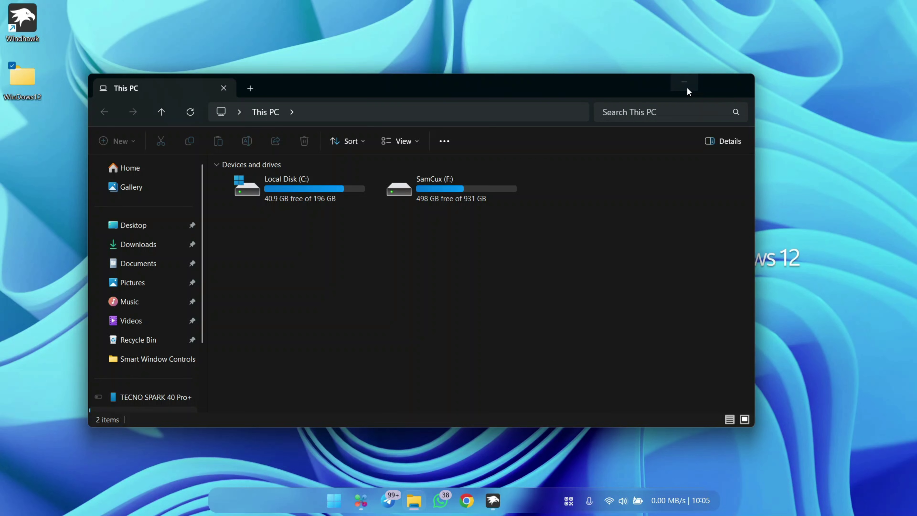
{"action": "left_click", "coordinate": [741, 83]}
- Set the autumn forest picture from the wallpaper app's Downloads as the desktop wallpaper and check File Explorer's Home folder icons
{"action": "left_click", "coordinate": [493, 504]}
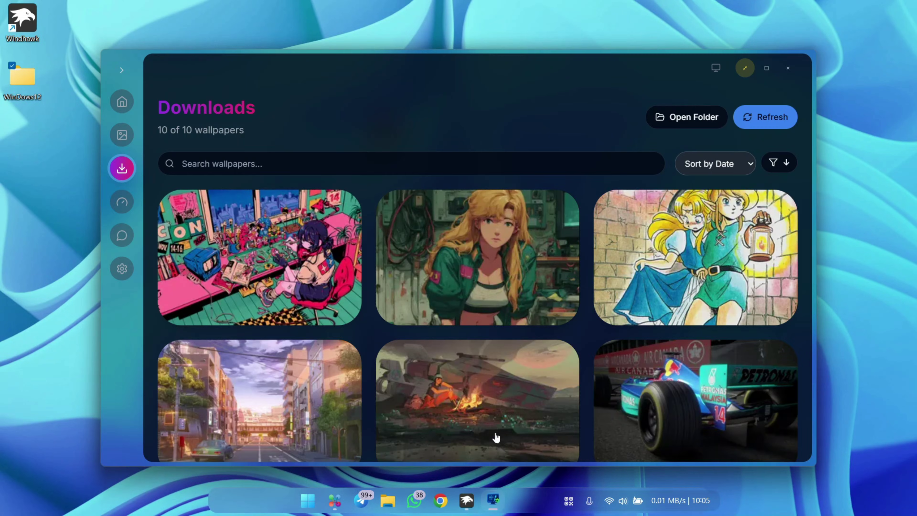
{"action": "scroll", "coordinate": [396, 346], "scroll_direction": "down", "scroll_amount": 3}
{"action": "scroll", "coordinate": [397, 346], "scroll_direction": "down", "scroll_amount": 3}
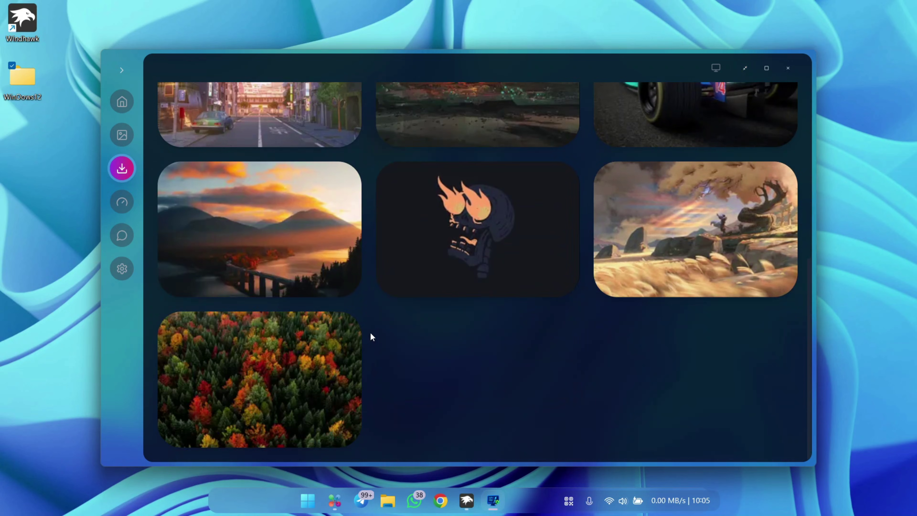
{"action": "left_click", "coordinate": [245, 418]}
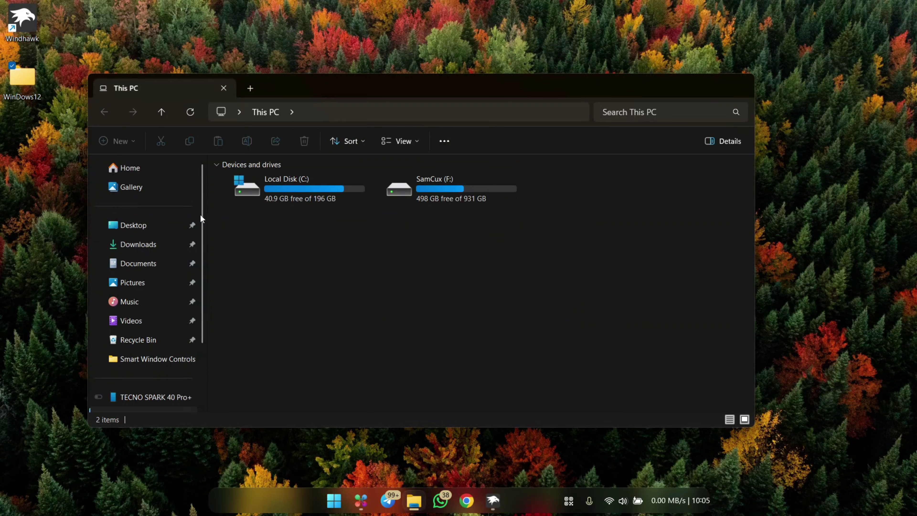
{"action": "left_click", "coordinate": [138, 166]}
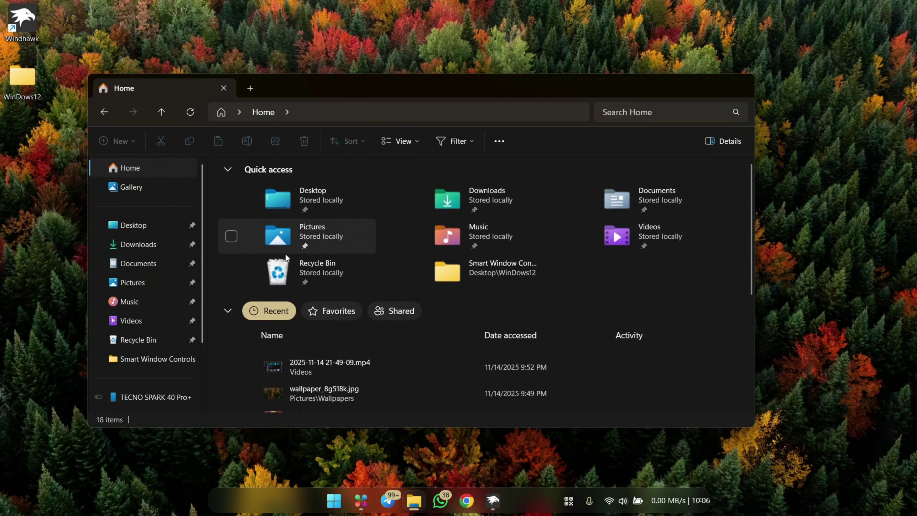
{"action": "key", "text": "super+d"}
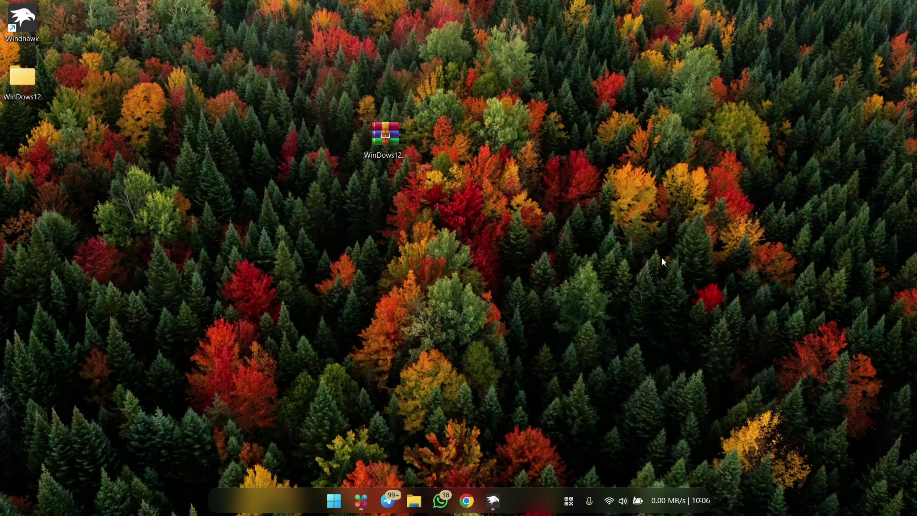
- Find the Resource Redirect mod in Windhawk and install it
{"action": "left_click", "coordinate": [496, 492]}
{"action": "left_click", "coordinate": [667, 80]}
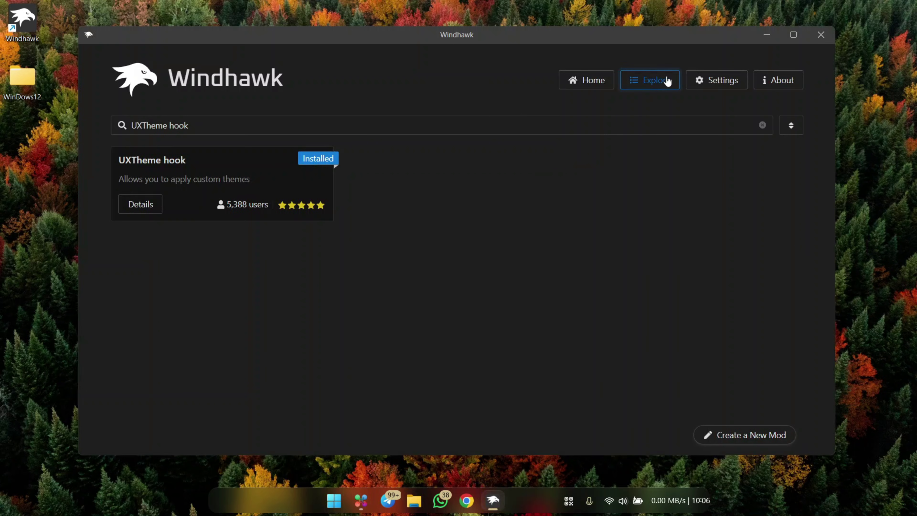
{"action": "triple_click", "coordinate": [363, 123]}
{"action": "type", "text": "Resource Redirect"}
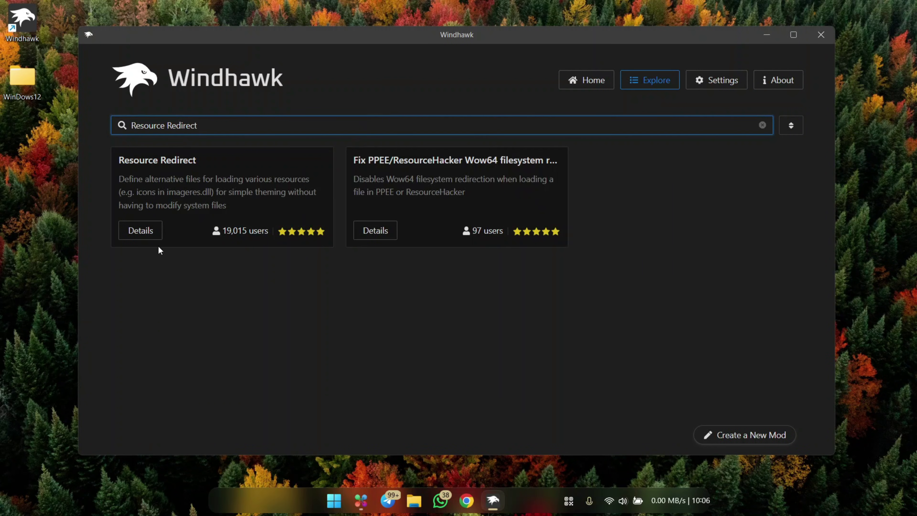
{"action": "left_click", "coordinate": [141, 231]}
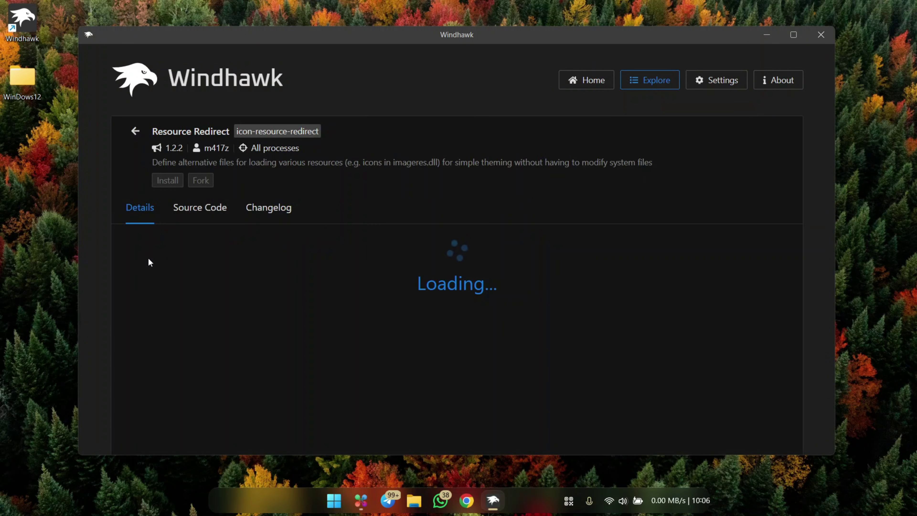
{"action": "left_click", "coordinate": [167, 180]}
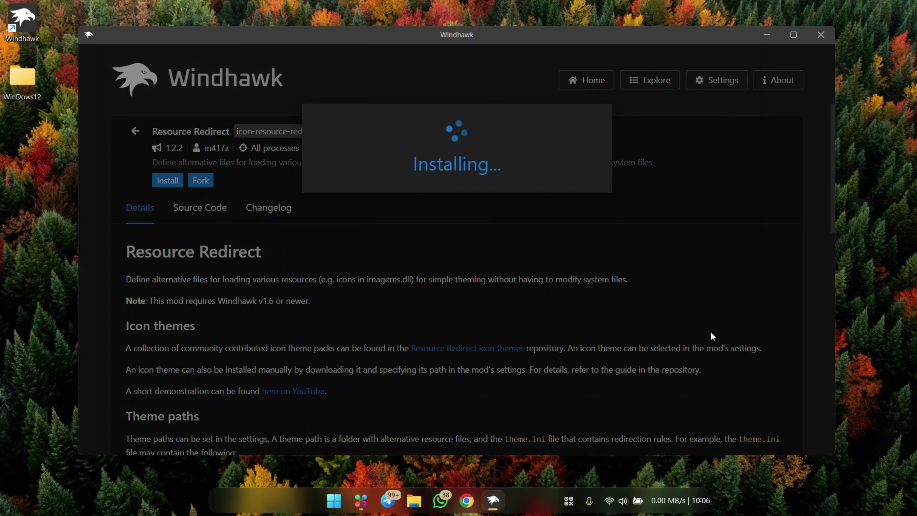
- Open the Windows-12-Icons folder inside C:\WinDows12 in File Explorer and copy its folder path
{"action": "left_click", "coordinate": [415, 509]}
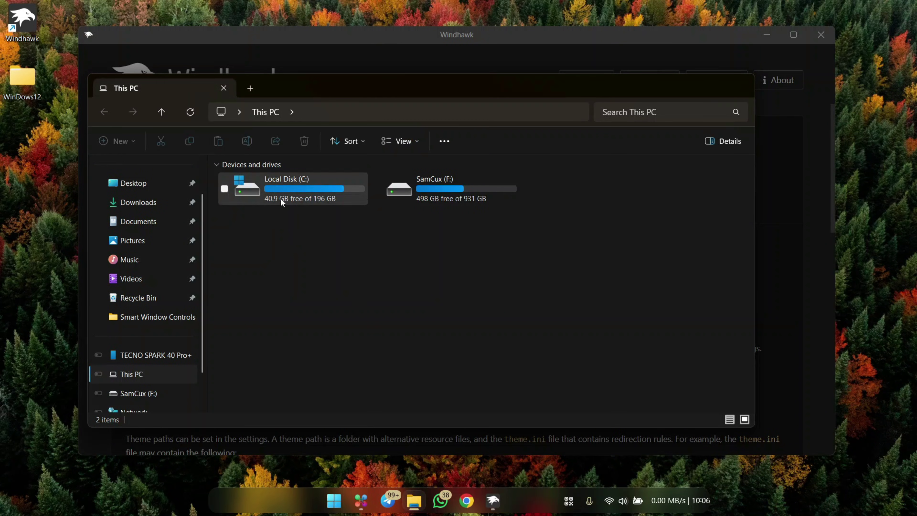
{"action": "double_click", "coordinate": [282, 203]}
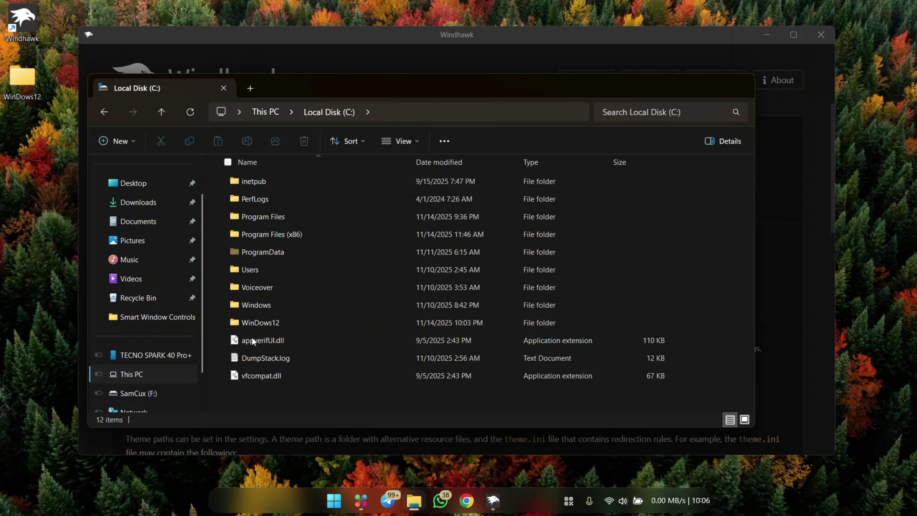
{"action": "double_click", "coordinate": [275, 322]}
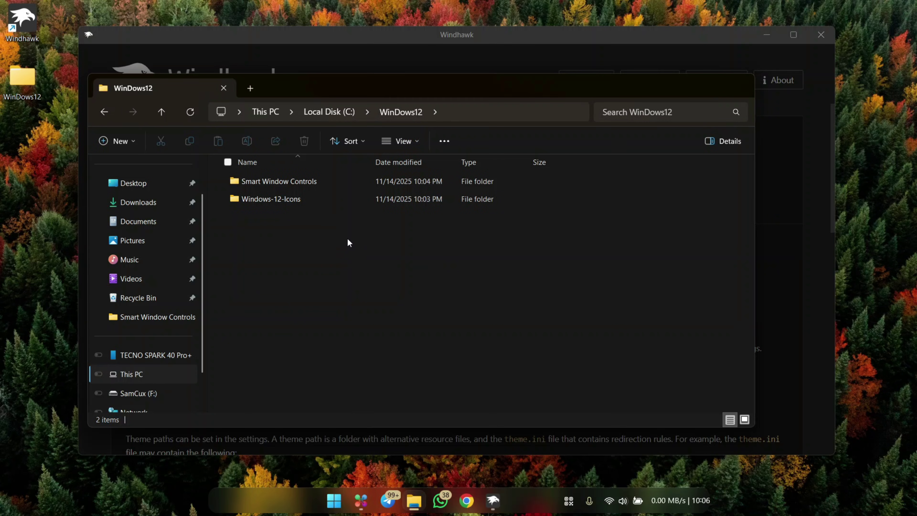
{"action": "left_click", "coordinate": [294, 198]}
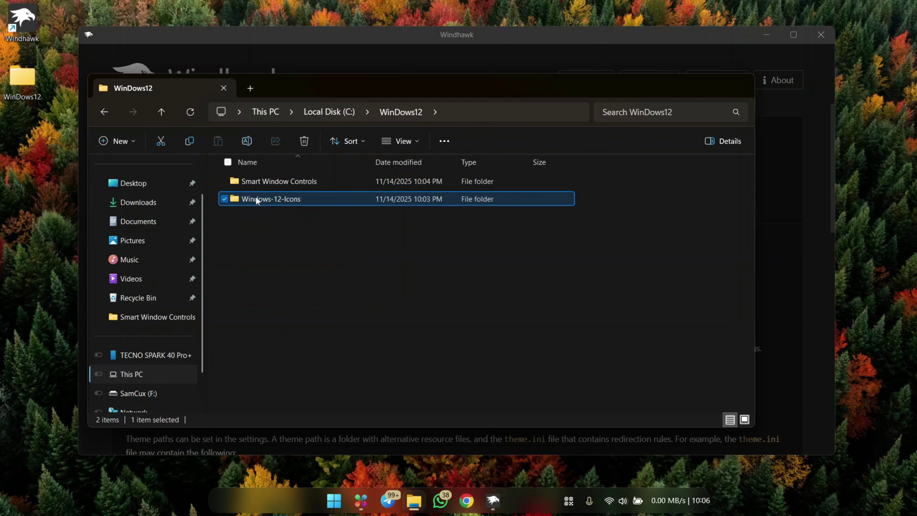
{"action": "left_click", "coordinate": [305, 201]}
{"action": "double_click", "coordinate": [305, 201]}
{"action": "left_click", "coordinate": [404, 113]}
{"action": "key", "text": "ctrl+c"}
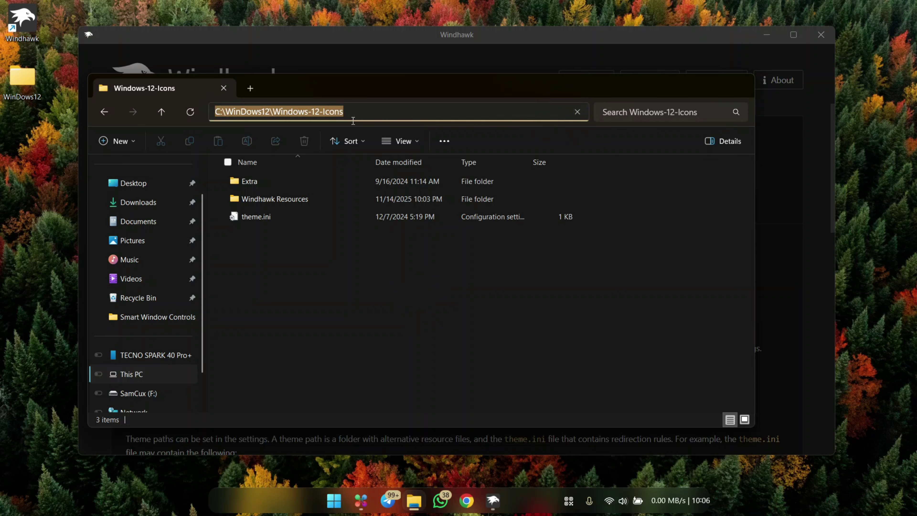
- Set the Resource Redirect mod's theme path to C:\WinDows12\Windows-12-Icons in Windhawk and save the mod settings
{"action": "left_click", "coordinate": [751, 220]}
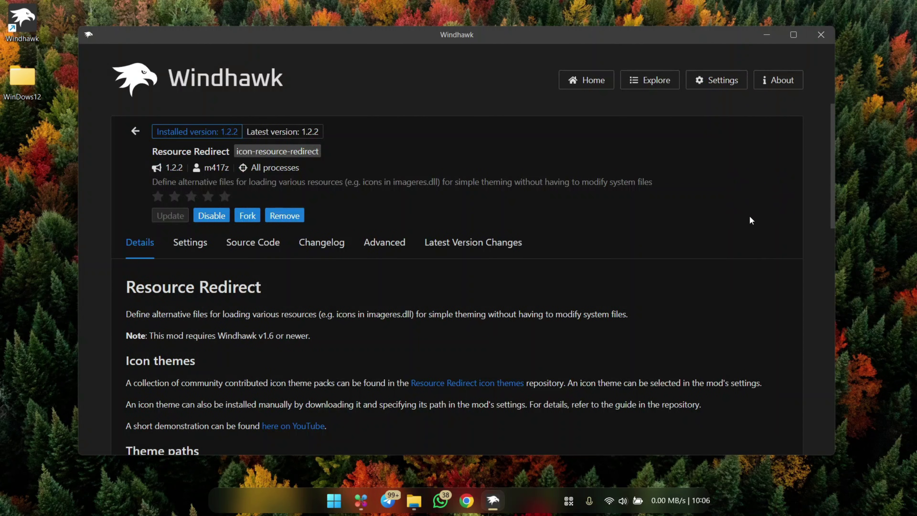
{"action": "left_click", "coordinate": [190, 242]}
{"action": "scroll", "coordinate": [209, 256], "scroll_direction": "down", "scroll_amount": 1}
{"action": "scroll", "coordinate": [209, 256], "scroll_direction": "down", "scroll_amount": 5}
{"action": "left_click", "coordinate": [304, 208]}
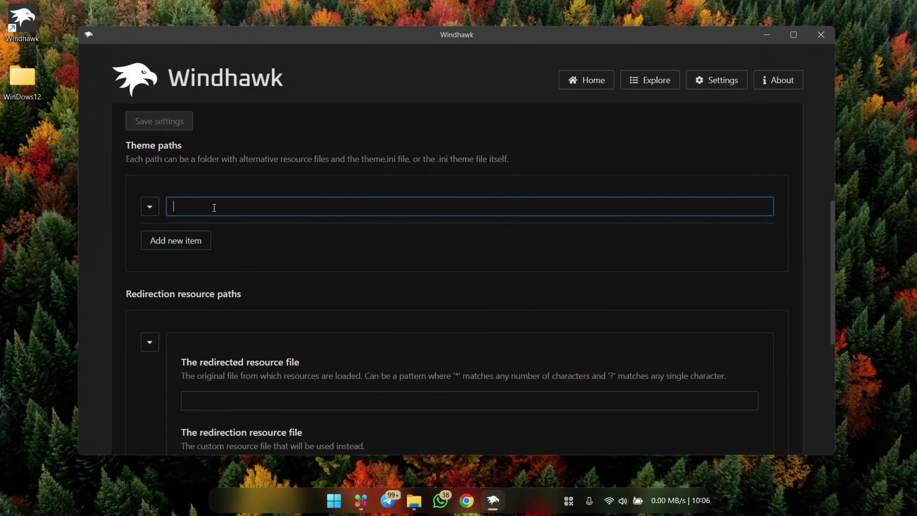
{"action": "key", "text": "ctrl+v"}
{"action": "left_click", "coordinate": [161, 124]}
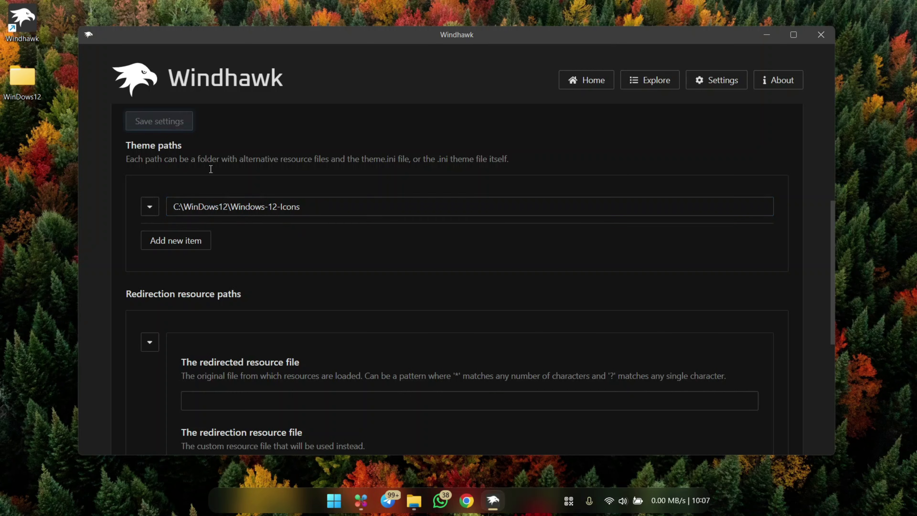
- Check the redirected folder icons on the Home page of a File Explorer window
{"action": "left_click", "coordinate": [414, 500]}
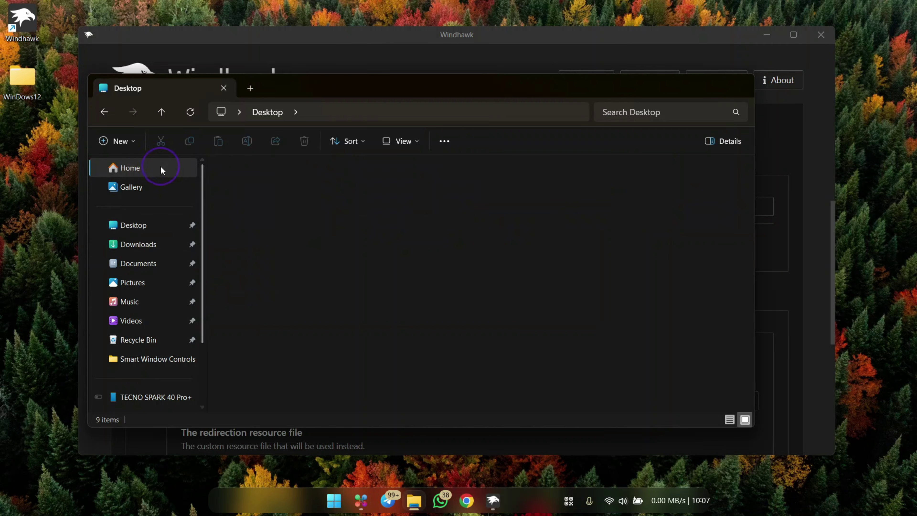
{"action": "left_click", "coordinate": [160, 166]}
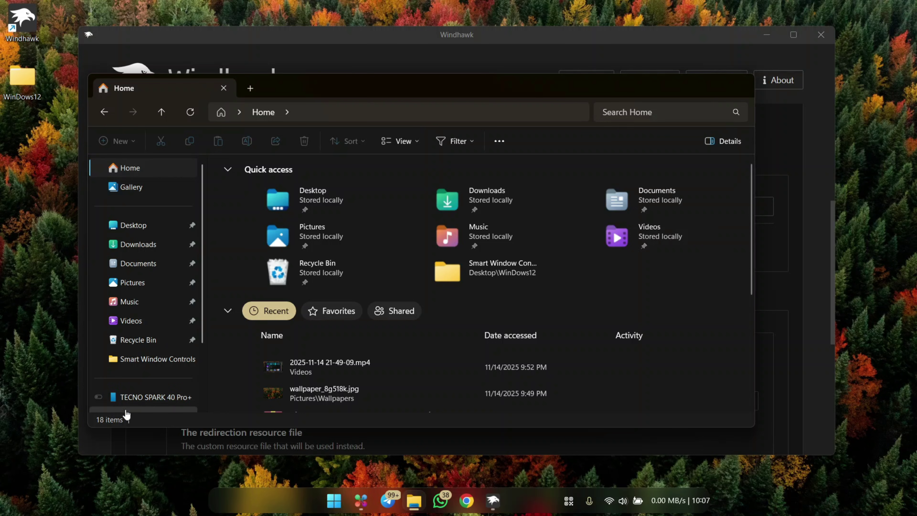
{"action": "scroll", "coordinate": [168, 409], "scroll_direction": "down", "scroll_amount": 2}
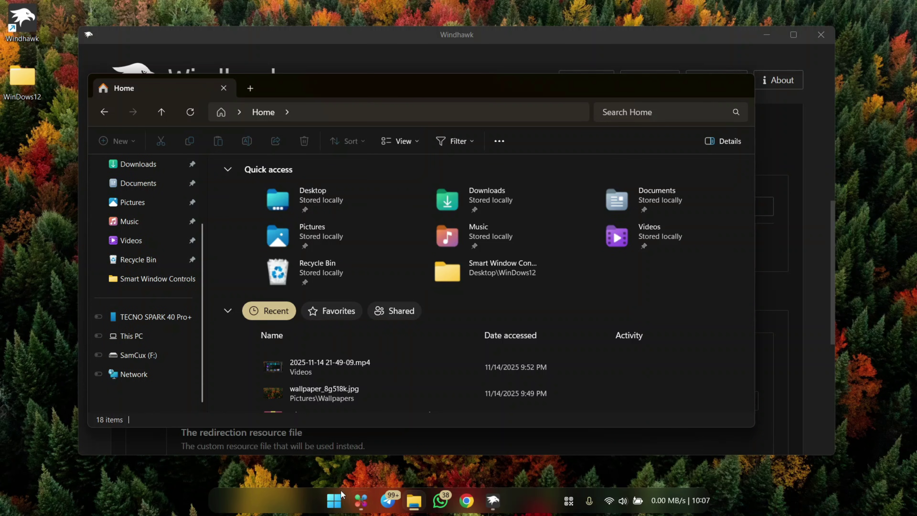
- Restart the Windows Explorer process from Task Manager
{"action": "right_click", "coordinate": [332, 501]}
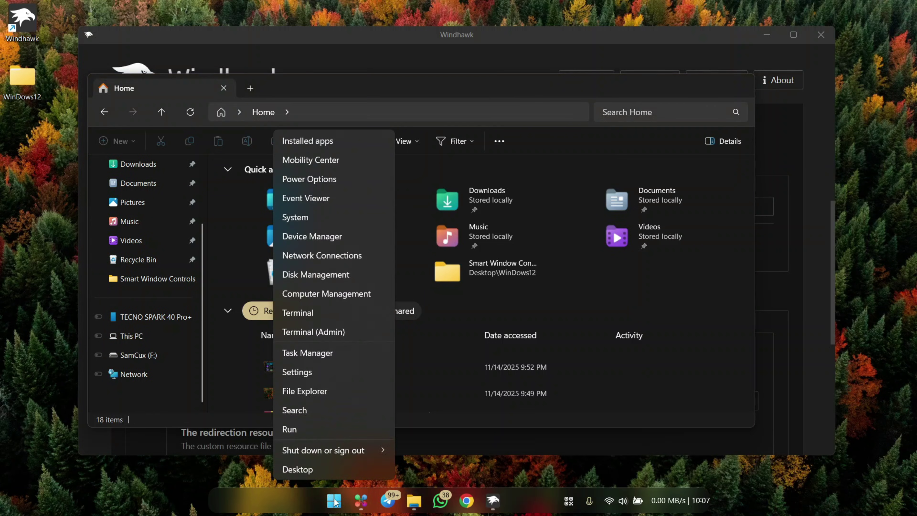
{"action": "left_click", "coordinate": [332, 353]}
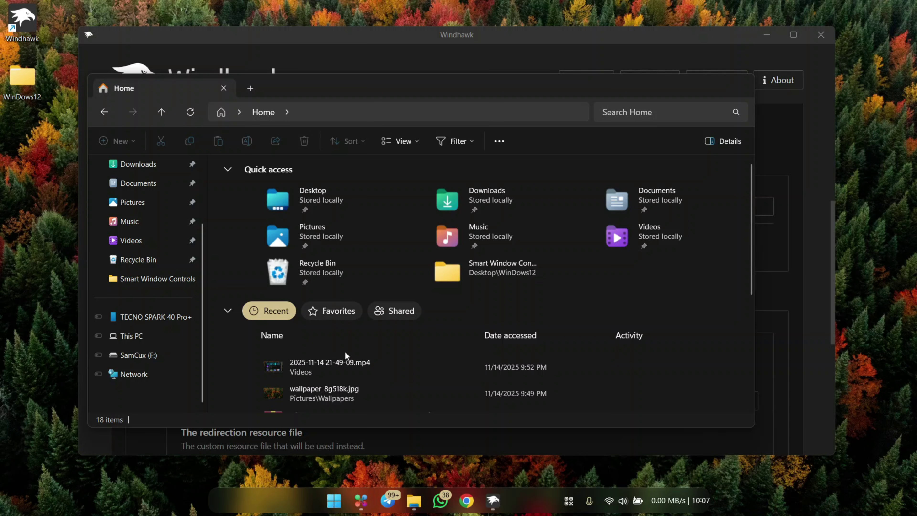
{"action": "left_click", "coordinate": [319, 310]}
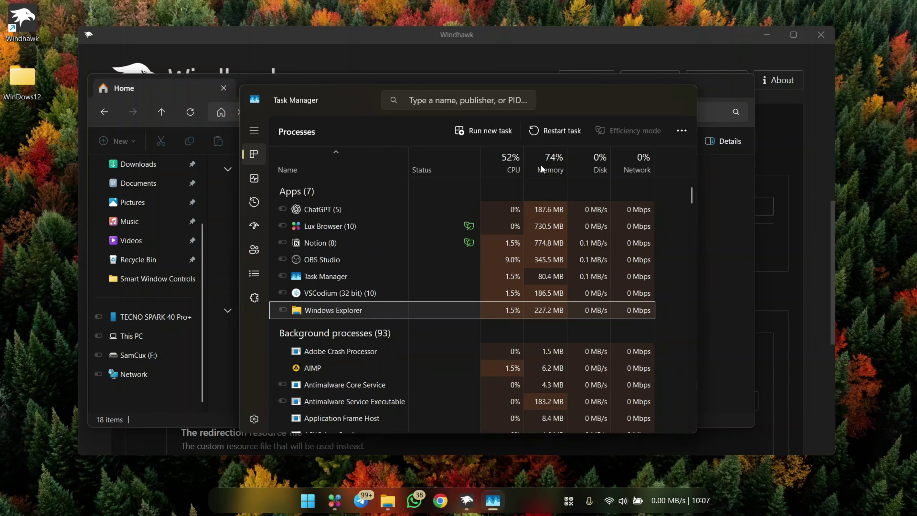
{"action": "left_click", "coordinate": [557, 125]}
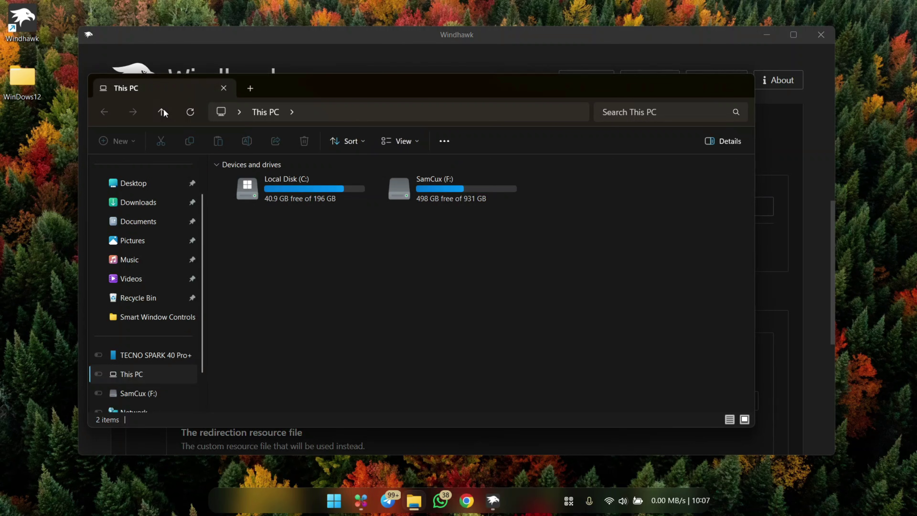
- Check the new icons in File Explorer on the Home page and in This PC
{"action": "left_click", "coordinate": [159, 164]}
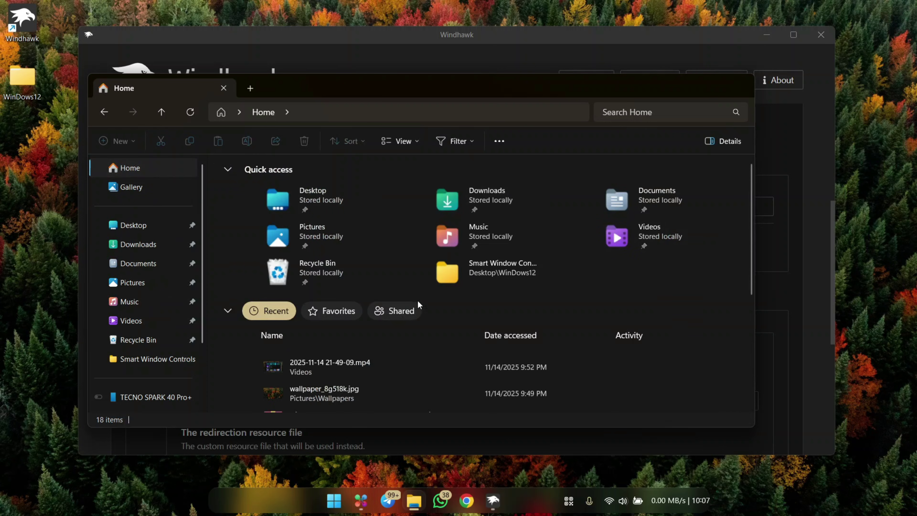
{"action": "scroll", "coordinate": [131, 342], "scroll_direction": "down", "scroll_amount": 2}
{"action": "left_click", "coordinate": [145, 337]}
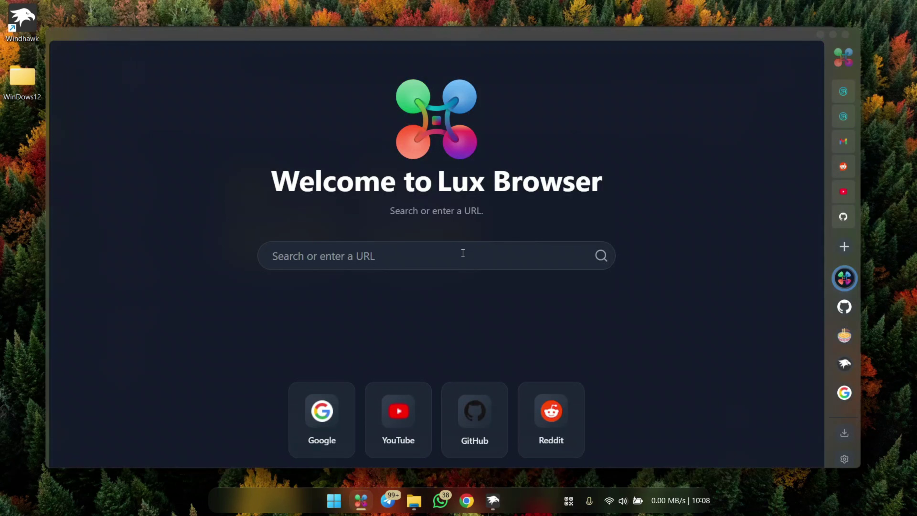
- Search the web for FolderThumbnailFix in Lux Browser and open the LesFerch/FolderThumbnailFix repository on GitHub
{"action": "left_click", "coordinate": [462, 255]}
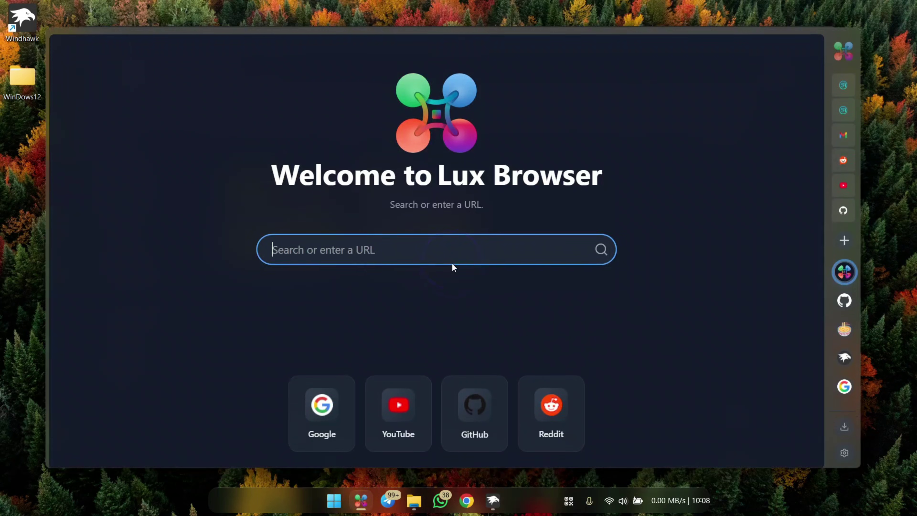
{"action": "type", "text": "FolderThumbnailFix"}
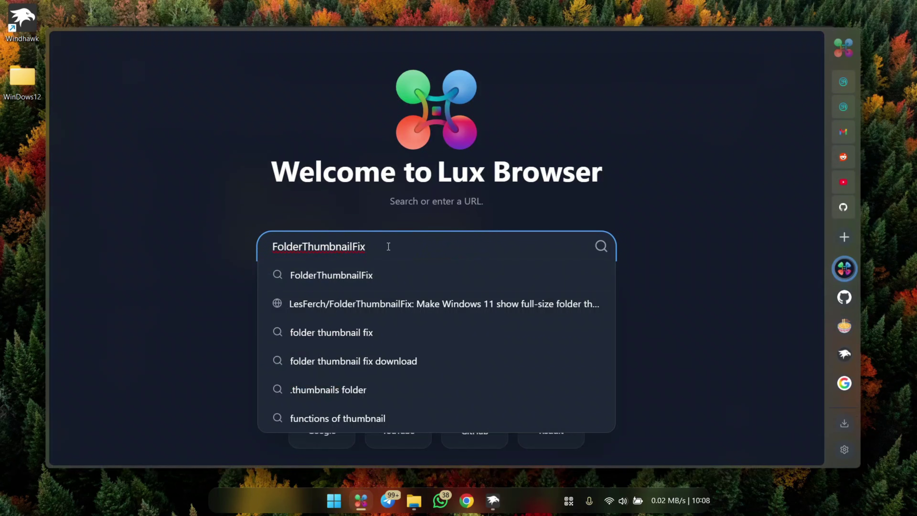
{"action": "key", "text": "Return"}
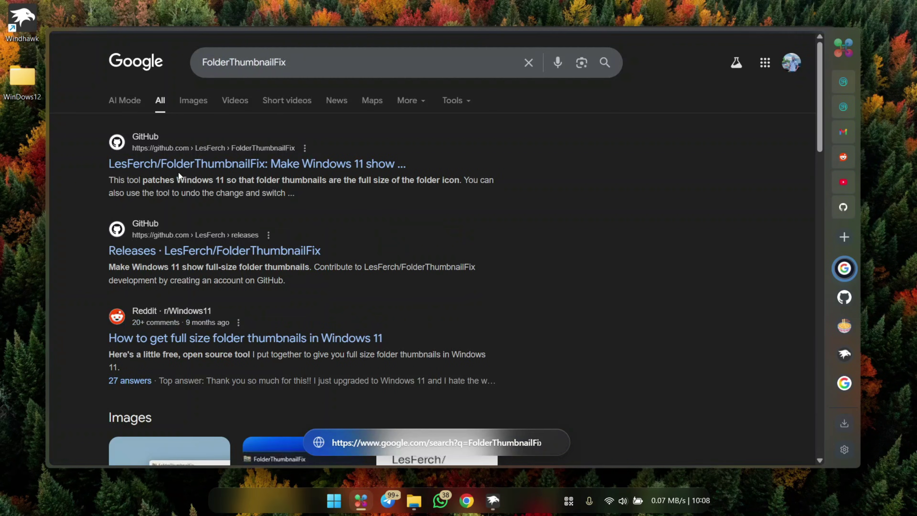
{"action": "left_click", "coordinate": [164, 165]}
{"action": "scroll", "coordinate": [486, 230], "scroll_direction": "up", "scroll_amount": 3}
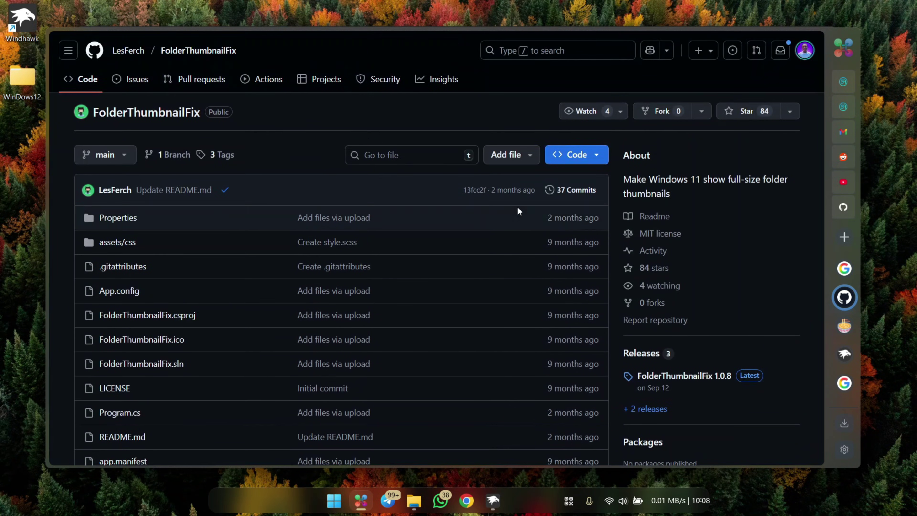
- Download FolderThumbnailFix.zip from the FolderThumbnailFix 1.0.8 release and open the archive
{"action": "left_click", "coordinate": [698, 381]}
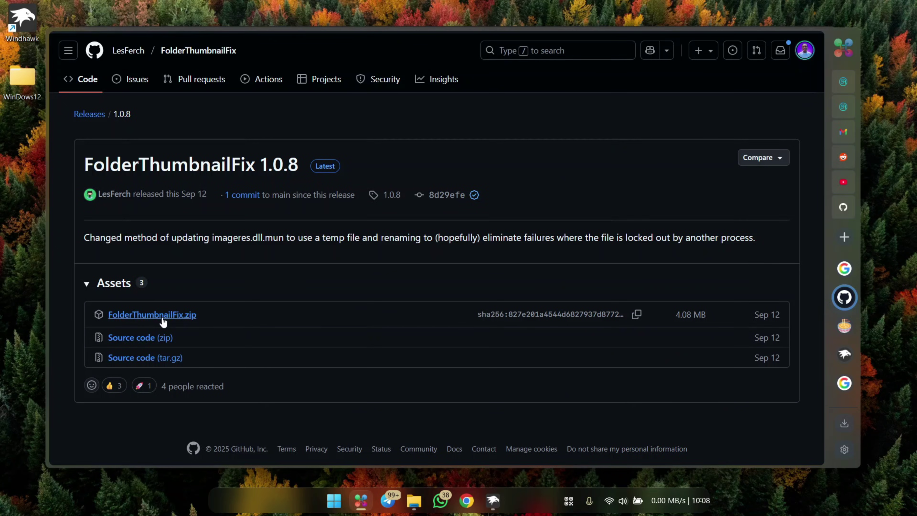
{"action": "left_click", "coordinate": [155, 315]}
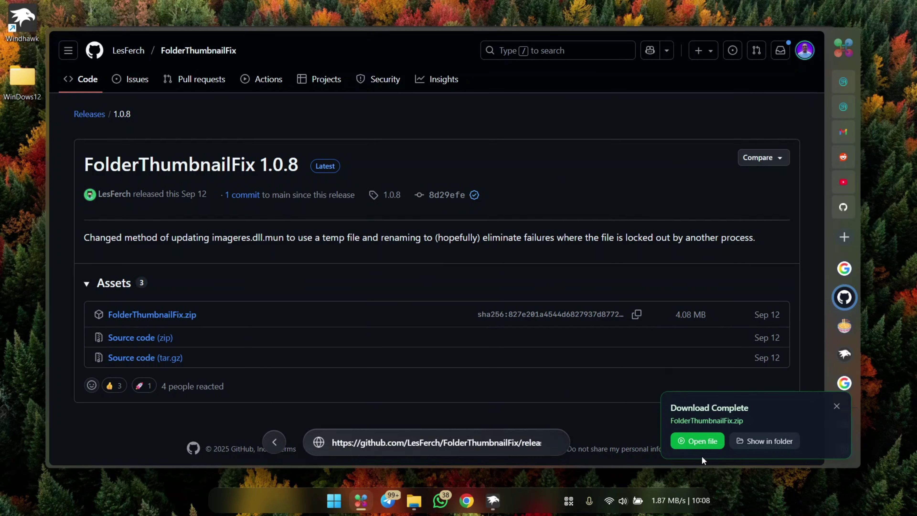
{"action": "left_click", "coordinate": [700, 441]}
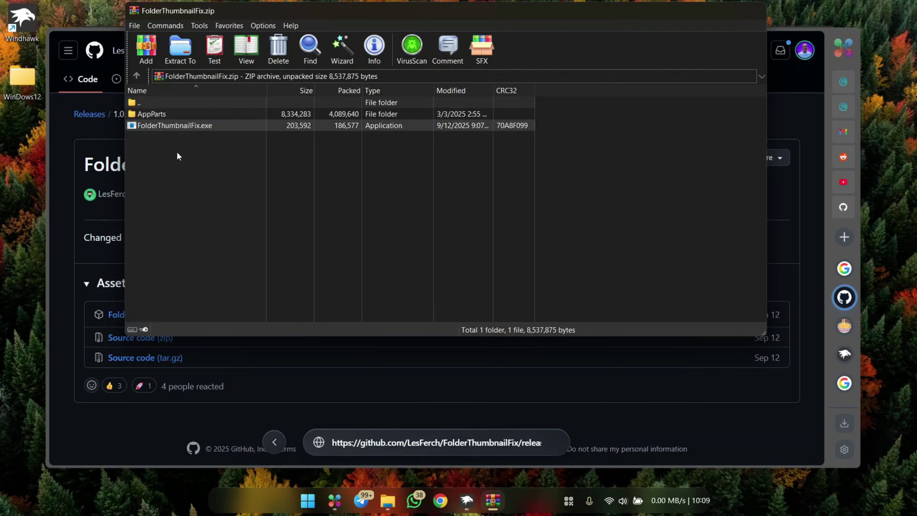
- Create a folder named FolderThumbnailFix inside the WinDows12 folder on Local Disk (C:)
{"action": "mouse_move", "coordinate": [388, 499]}
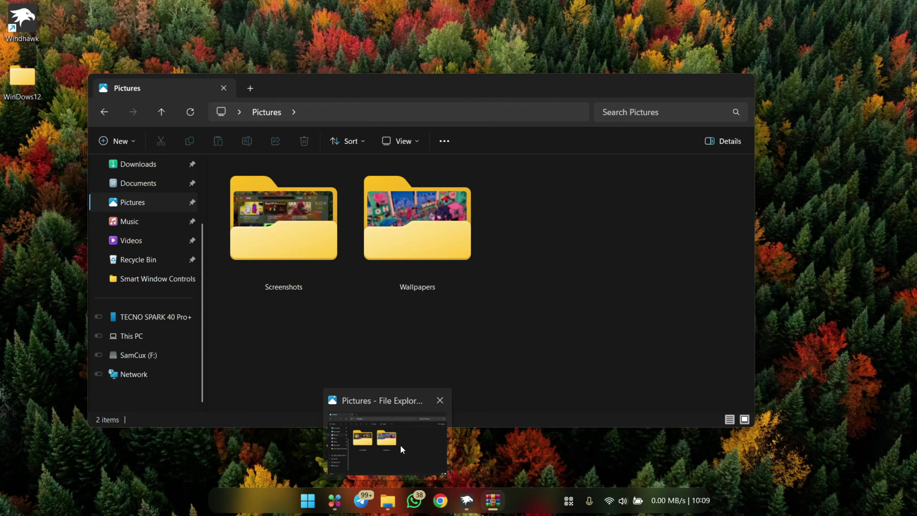
{"action": "left_click", "coordinate": [400, 444]}
{"action": "left_click", "coordinate": [131, 336]}
{"action": "double_click", "coordinate": [311, 189]}
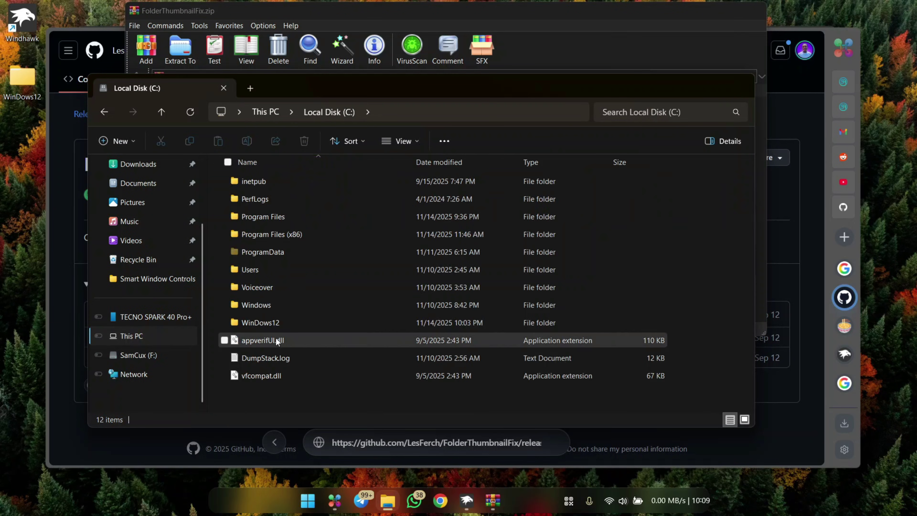
{"action": "double_click", "coordinate": [267, 322]}
{"action": "left_click", "coordinate": [351, 279]}
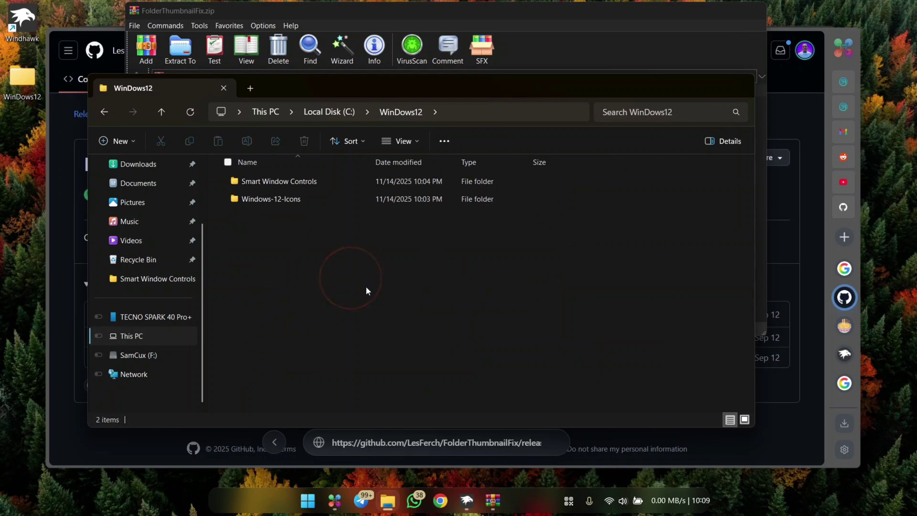
{"action": "mouse_move", "coordinate": [390, 353]}
{"action": "left_click", "coordinate": [574, 353]}
{"action": "type", "text": "FolderThumbnailFix"}
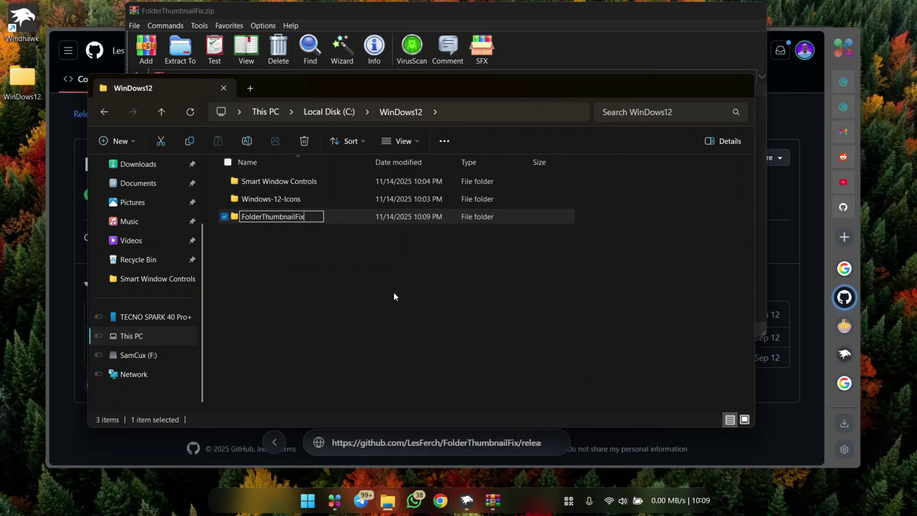
{"action": "left_click", "coordinate": [358, 216]}
- Extract the AppParts folder and FolderThumbnailFix.exe from the open archive into the new FolderThumbnailFix folder
{"action": "double_click", "coordinate": [358, 216]}
{"action": "left_click_drag", "start_coordinate": [394, 88], "coordinate": [292, 114]}
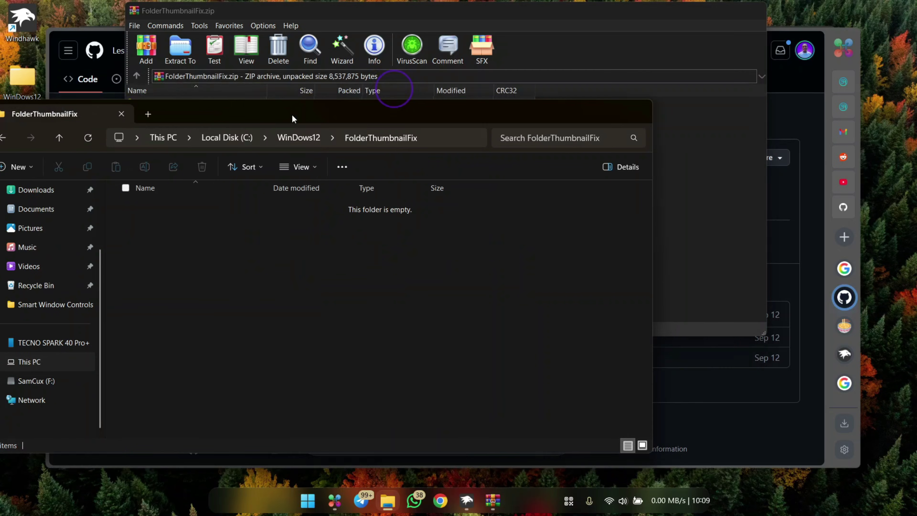
{"action": "left_click", "coordinate": [690, 166]}
{"action": "left_click_drag", "start_coordinate": [195, 136], "coordinate": [181, 72]}
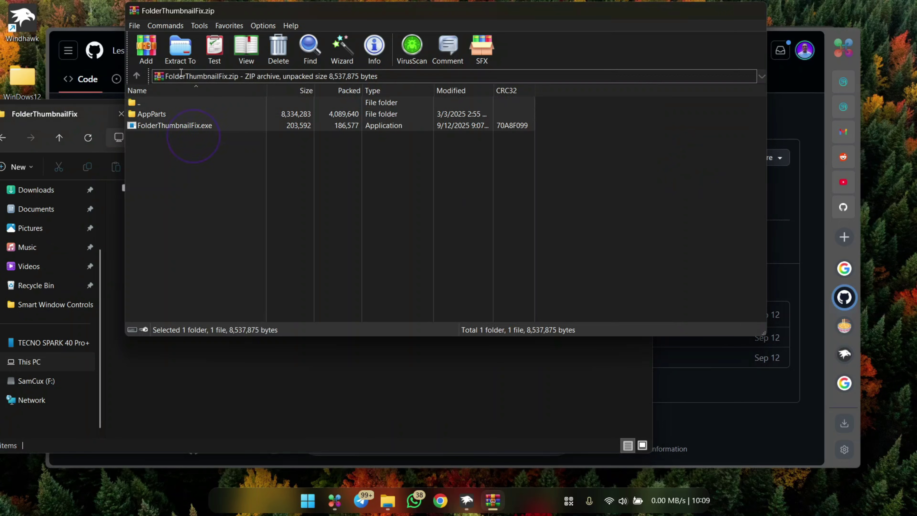
{"action": "left_click_drag", "start_coordinate": [177, 111], "coordinate": [215, 358]}
{"action": "left_click_drag", "start_coordinate": [198, 420], "coordinate": [197, 419]}
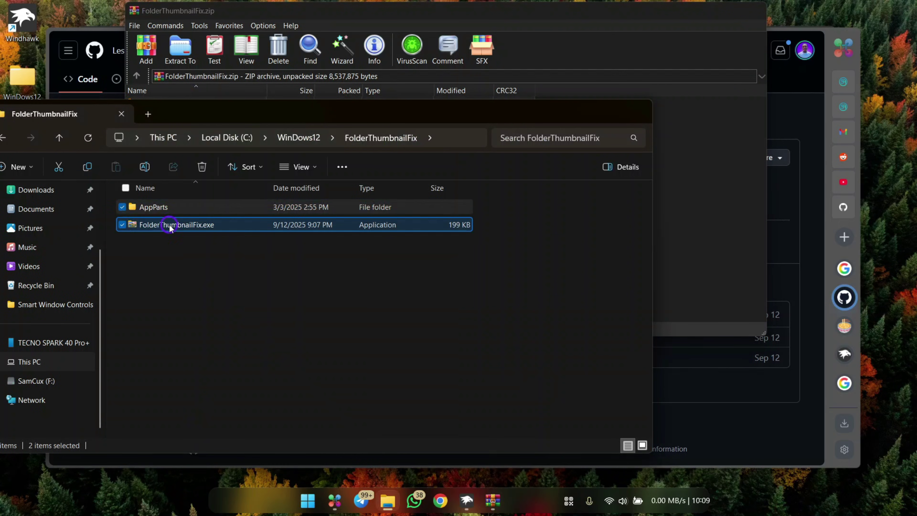
- Run FolderThumbnailFix.exe with the thumbnail style whose image covers the whole folder front, and check the folders in Pictures
{"action": "left_click", "coordinate": [175, 224]}
{"action": "double_click", "coordinate": [173, 225]}
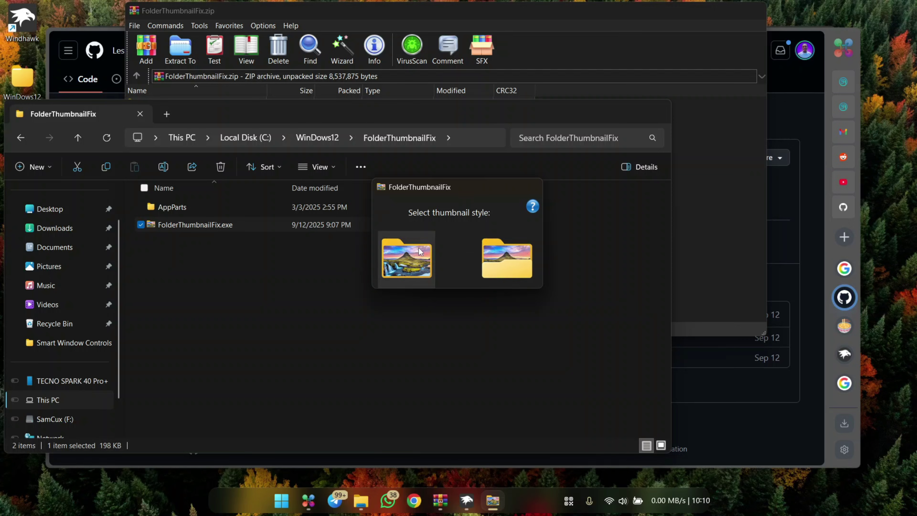
{"action": "left_click", "coordinate": [415, 265]}
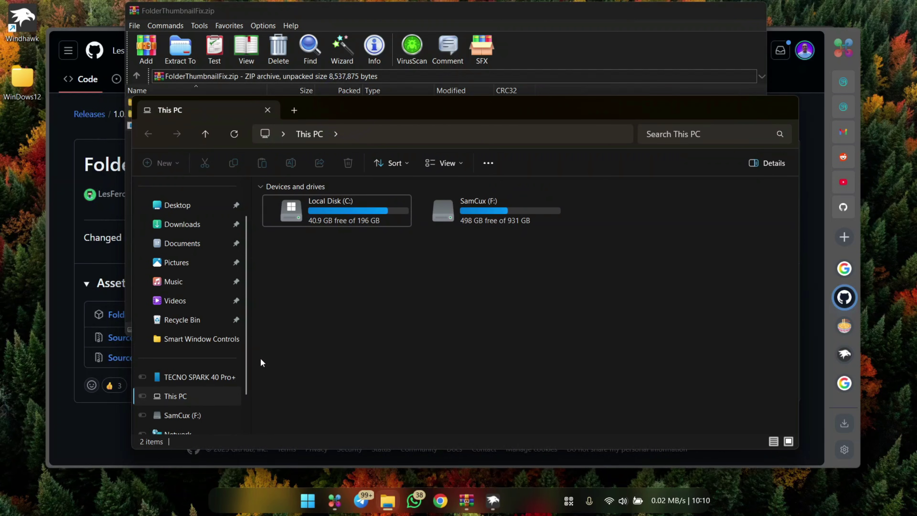
{"action": "left_click", "coordinate": [202, 262]}
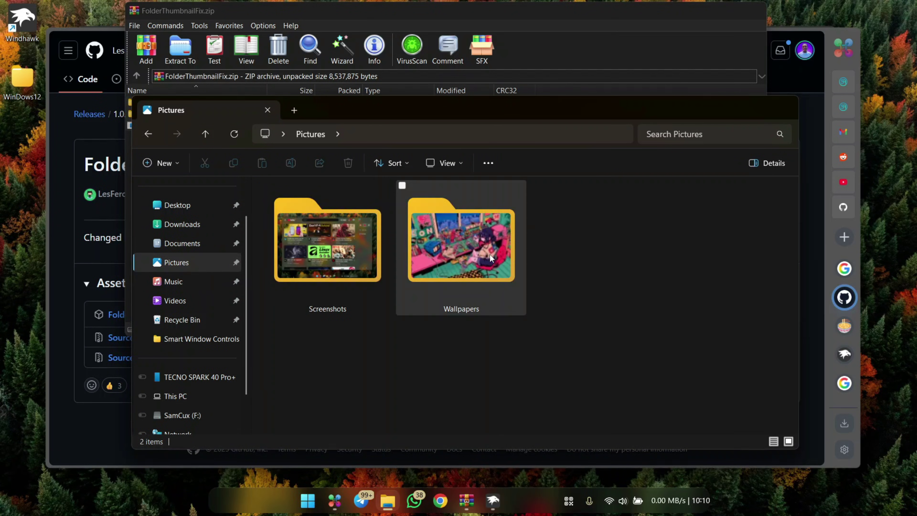
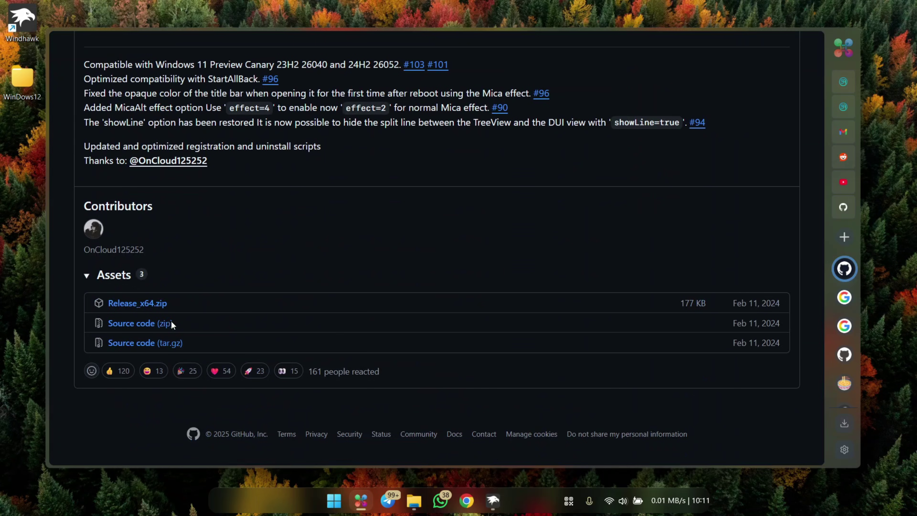
- Download Release_x64.zip from the ExplorerBlurMica release page and extract its Release folder into C:\WinDows12
{"action": "left_click", "coordinate": [140, 304]}
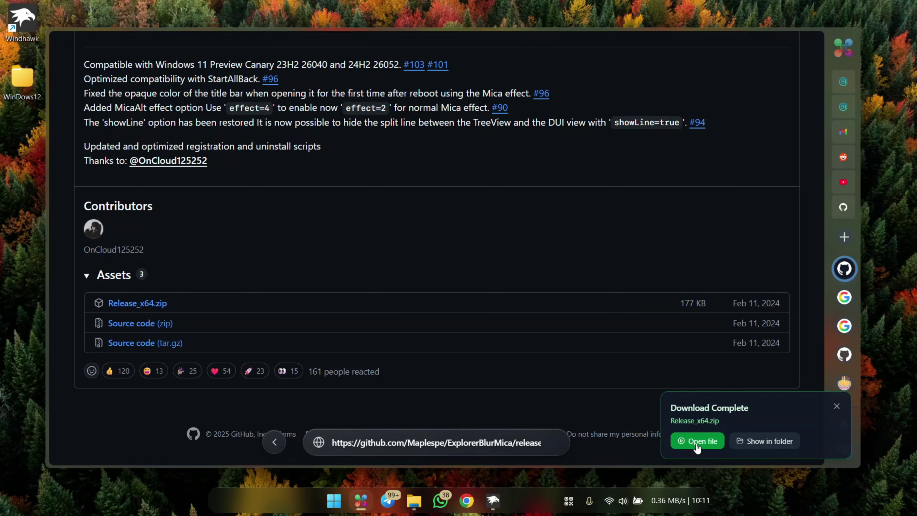
{"action": "left_click", "coordinate": [701, 442]}
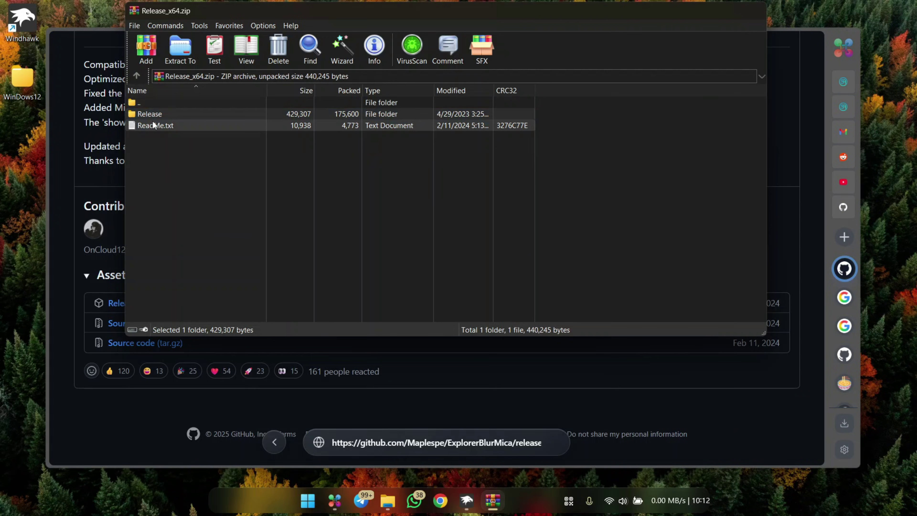
{"action": "left_click", "coordinate": [388, 500]}
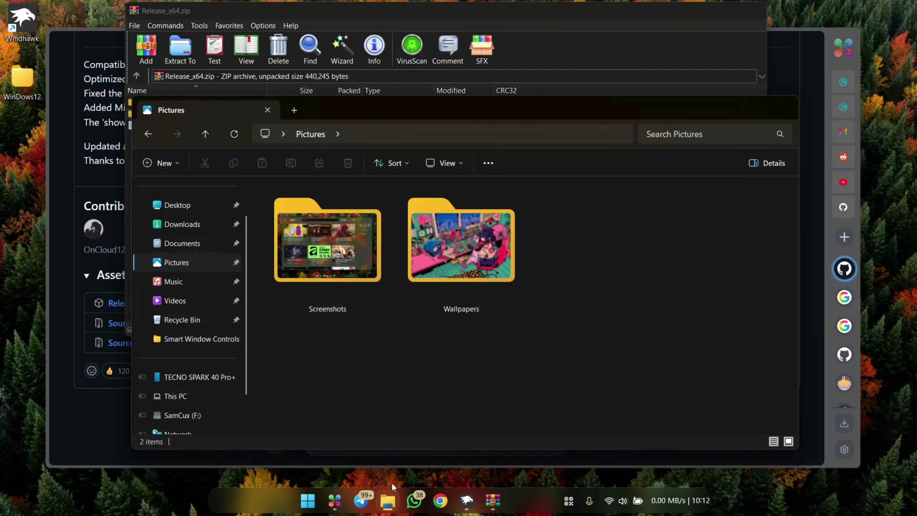
{"action": "left_click", "coordinate": [212, 396]}
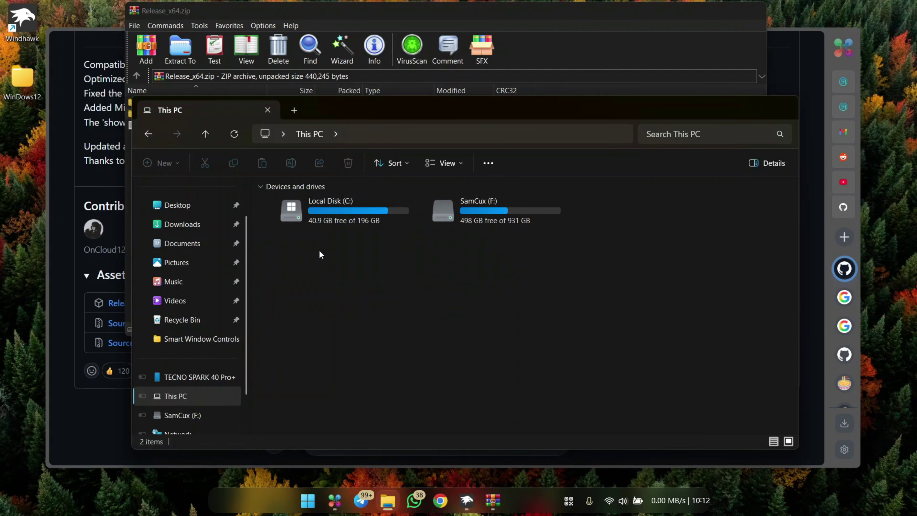
{"action": "double_click", "coordinate": [325, 212]}
{"action": "double_click", "coordinate": [306, 346]}
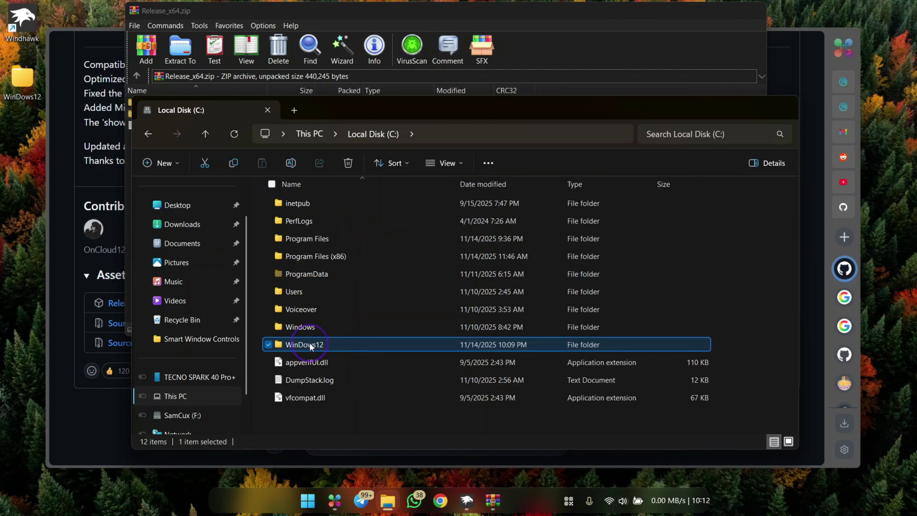
{"action": "left_click", "coordinate": [300, 115]}
{"action": "left_click_drag", "start_coordinate": [300, 115], "coordinate": [859, 436]}
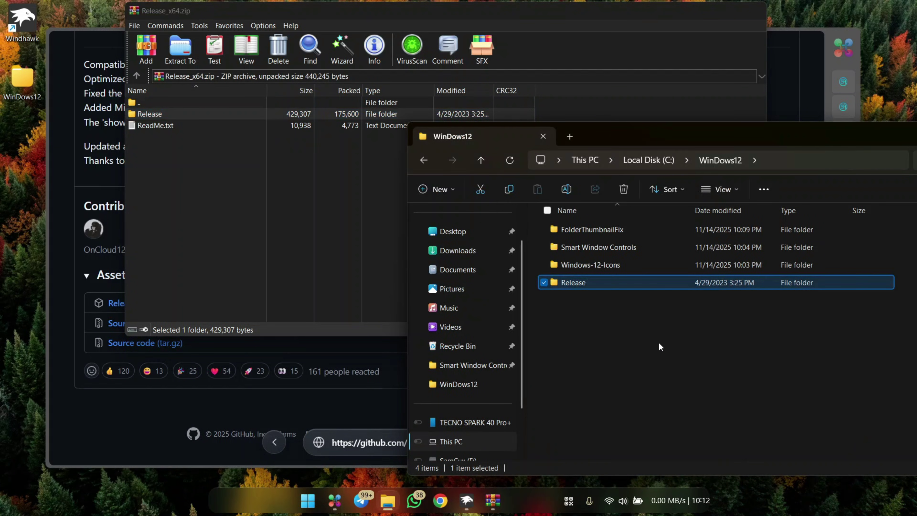
- Run register.cmd from the extracted Release folder as administrator
{"action": "double_click", "coordinate": [623, 281]}
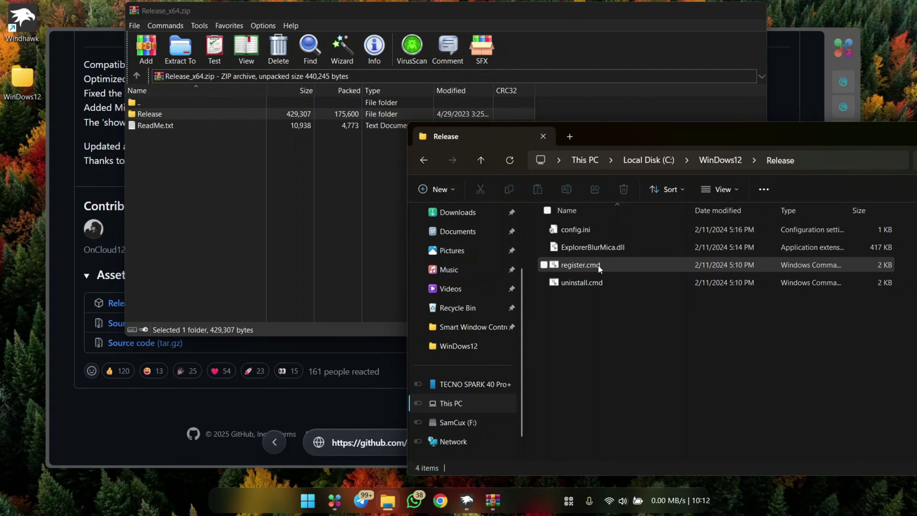
{"action": "right_click", "coordinate": [580, 266]}
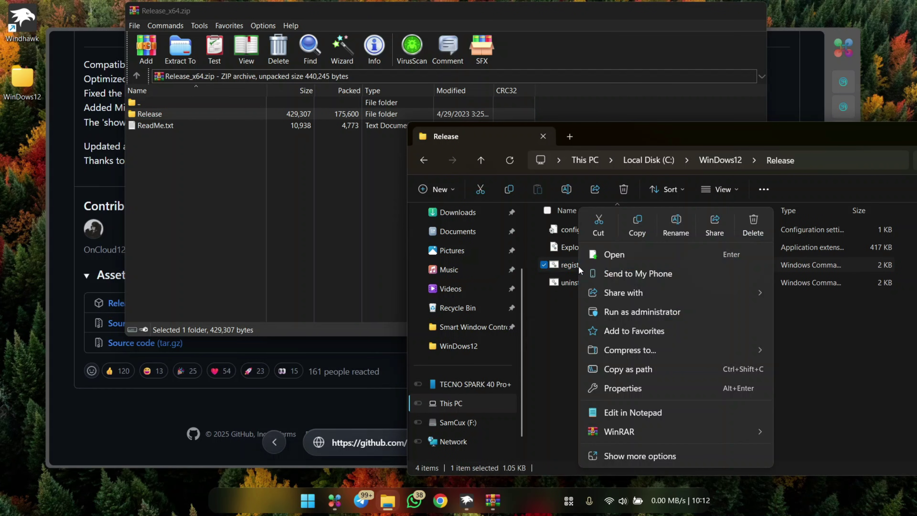
{"action": "left_click", "coordinate": [625, 312]}
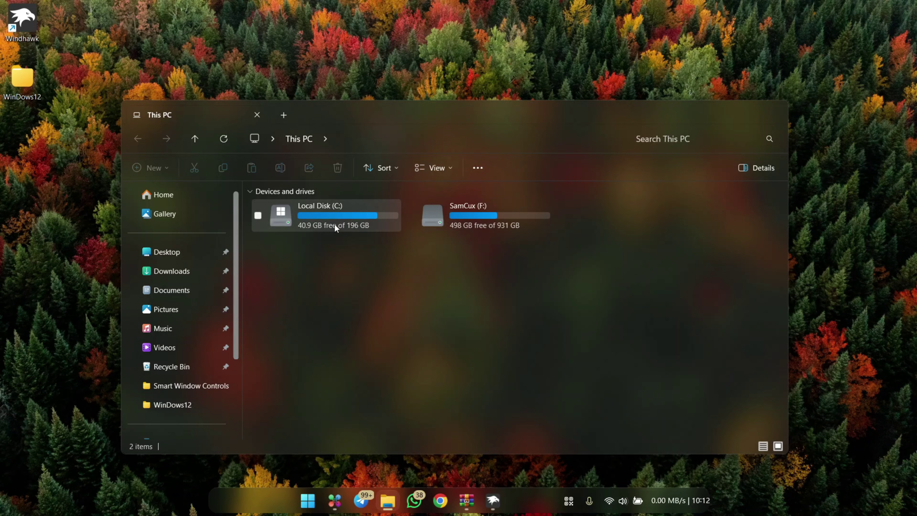
- Open config.ini from the Release folder in C:\WinDows12 in Notepad
{"action": "double_click", "coordinate": [329, 212]}
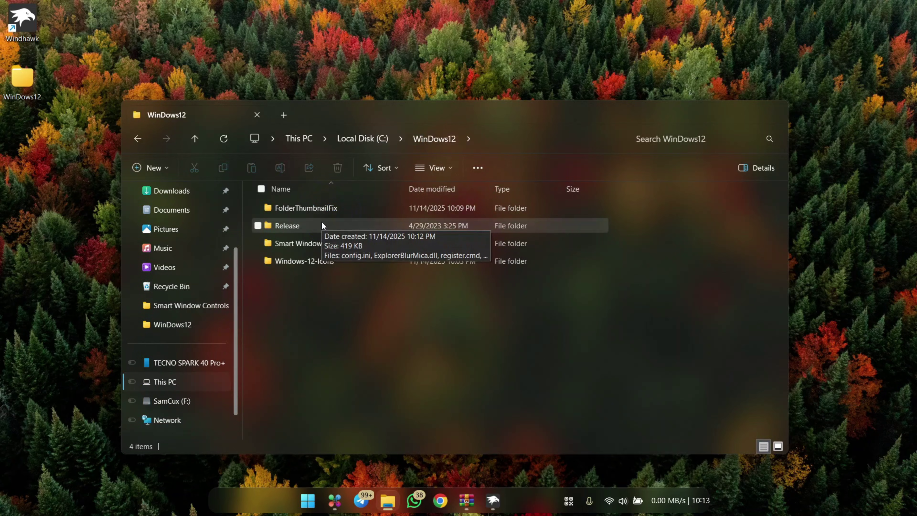
{"action": "double_click", "coordinate": [322, 225]}
{"action": "left_click", "coordinate": [290, 208]}
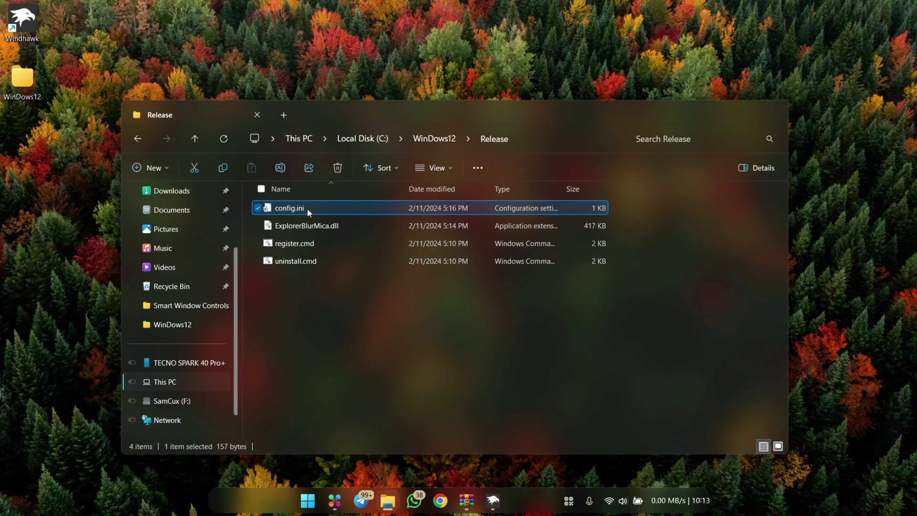
{"action": "right_click", "coordinate": [310, 211]}
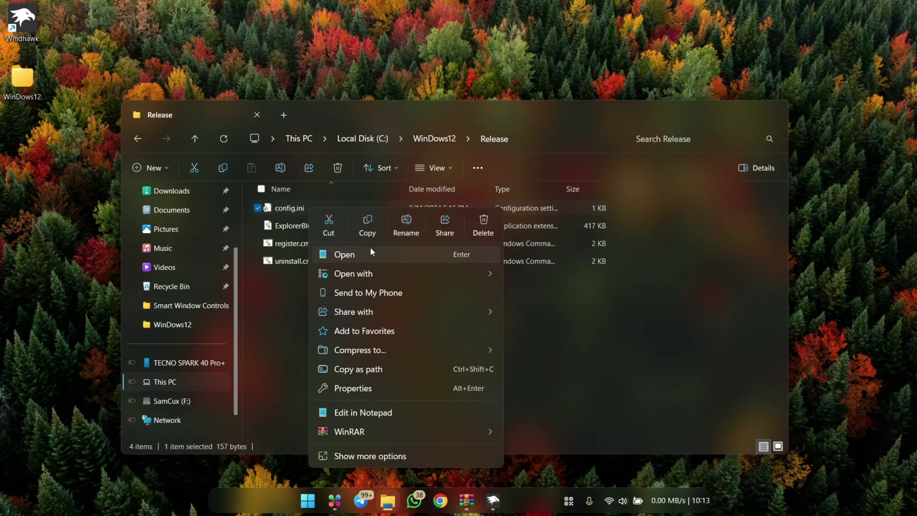
{"action": "left_click", "coordinate": [364, 255]}
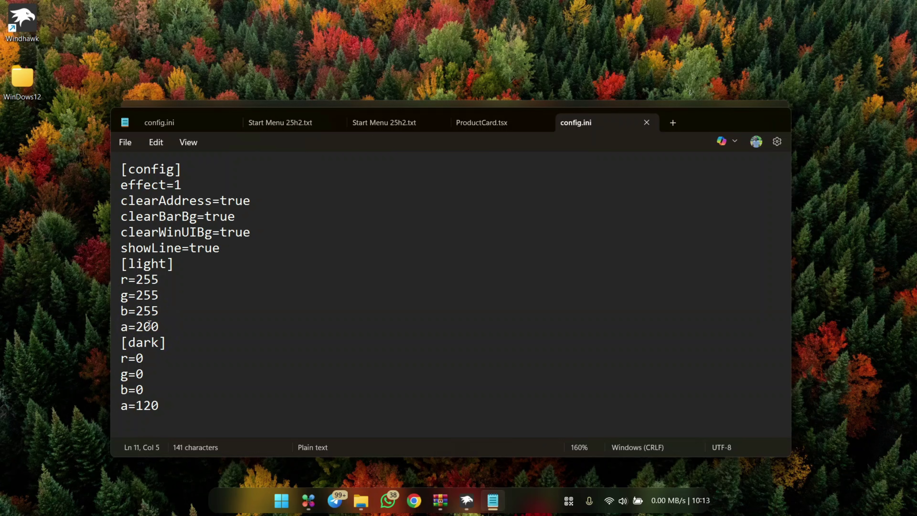
- Set the alpha value a to 30 under [light] and to 20 under [dark], then save and close config.ini
{"action": "type", "text": "30"}
{"action": "key", "text": "Delete"}
{"action": "key", "text": "BackSpace"}
{"action": "key", "text": "BackSpace"}
{"action": "key", "text": "BackSpace"}
{"action": "key", "text": "BackSpace"}
{"action": "type", "text": "30"}
{"action": "double_click", "coordinate": [145, 407]}
{"action": "type", "text": "20"}
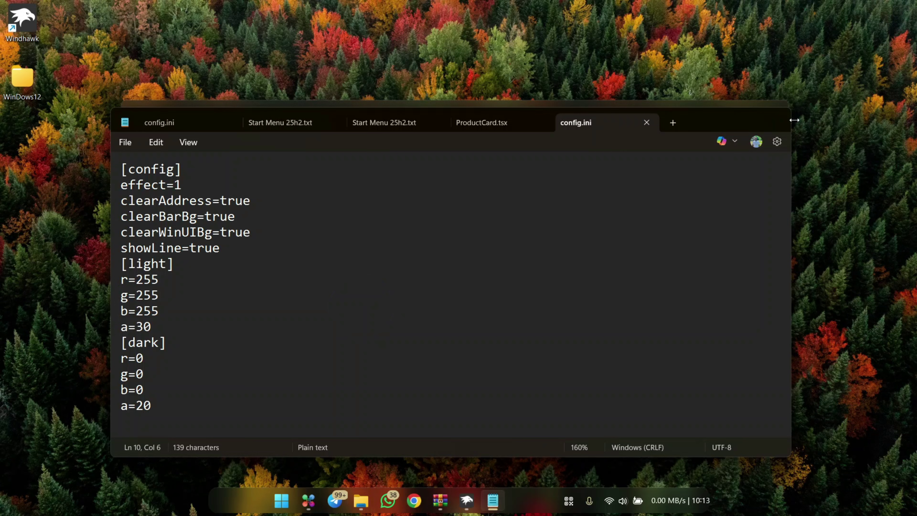
{"action": "left_click", "coordinate": [784, 118]}
- Run register.cmd as administrator again to apply the edited configuration, then check the File Explorer window's transparency and close it
{"action": "left_click", "coordinate": [303, 243]}
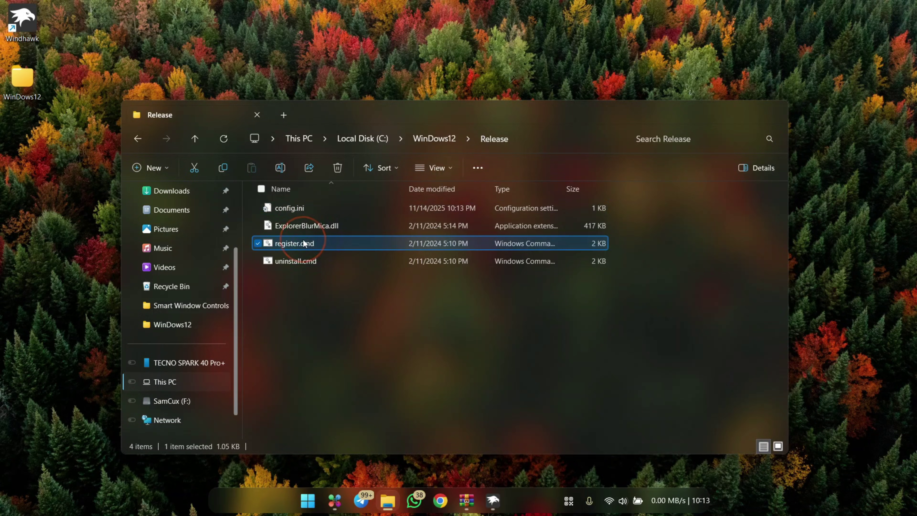
{"action": "right_click", "coordinate": [303, 242]}
{"action": "left_click", "coordinate": [393, 311]}
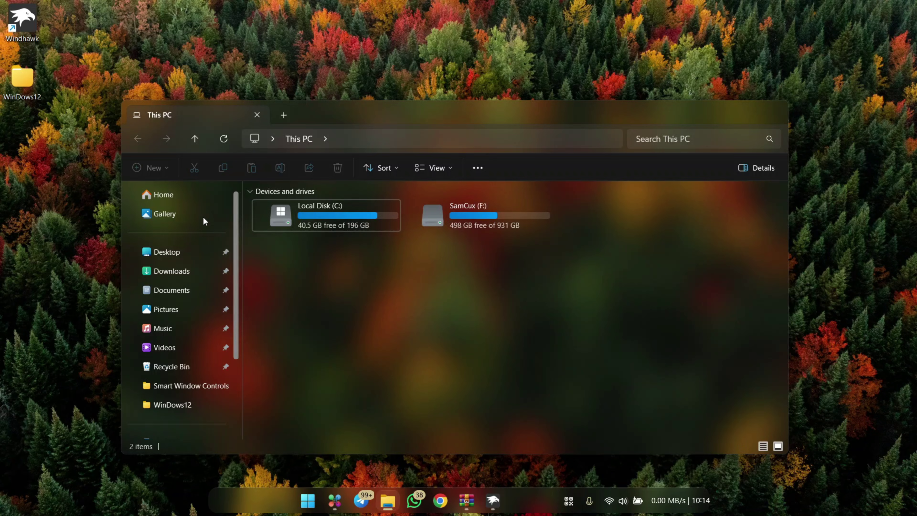
{"action": "left_click_drag", "start_coordinate": [469, 112], "coordinate": [468, 79]}
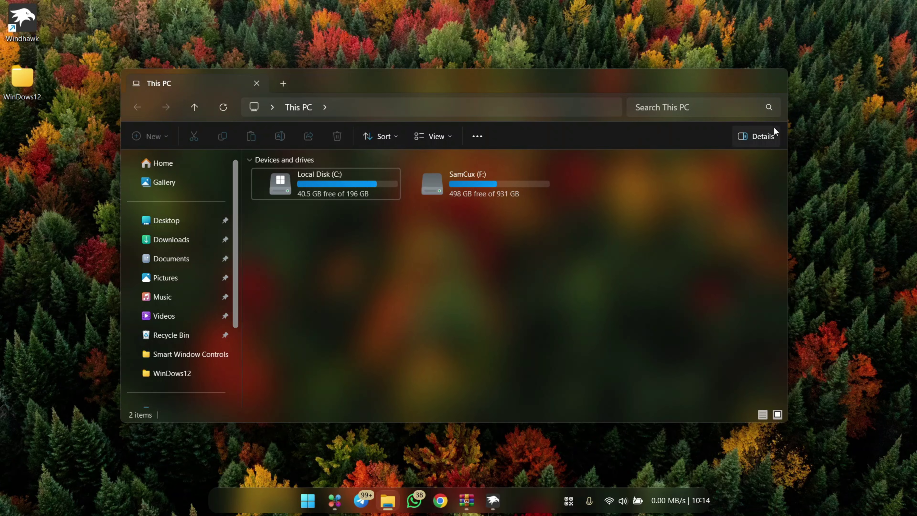
{"action": "left_click", "coordinate": [774, 76]}
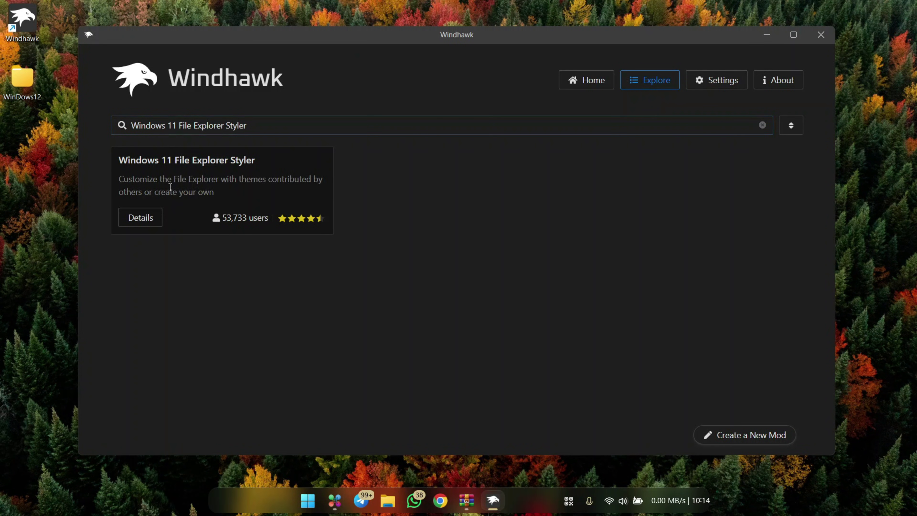
- Install the Windows 11 File Explorer Styler mod in Windhawk
{"action": "left_click", "coordinate": [156, 216]}
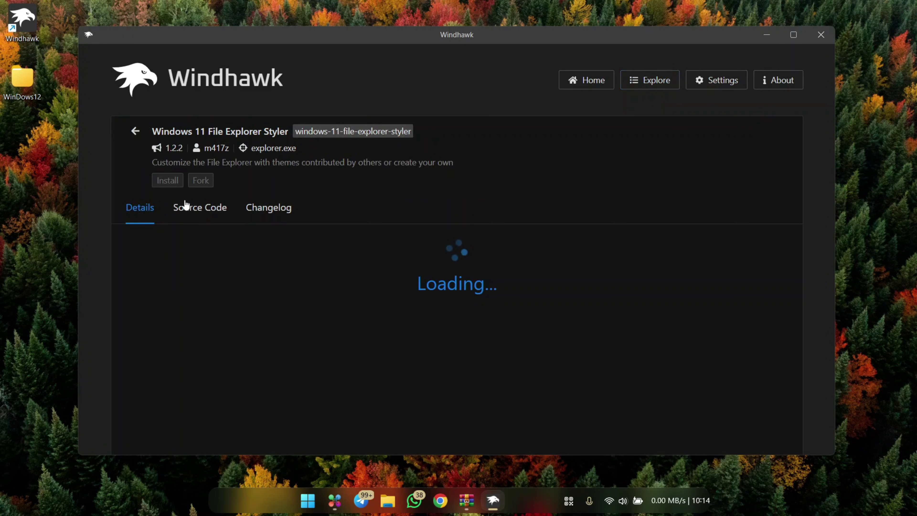
{"action": "left_click", "coordinate": [168, 180]}
{"action": "left_click", "coordinate": [522, 350]}
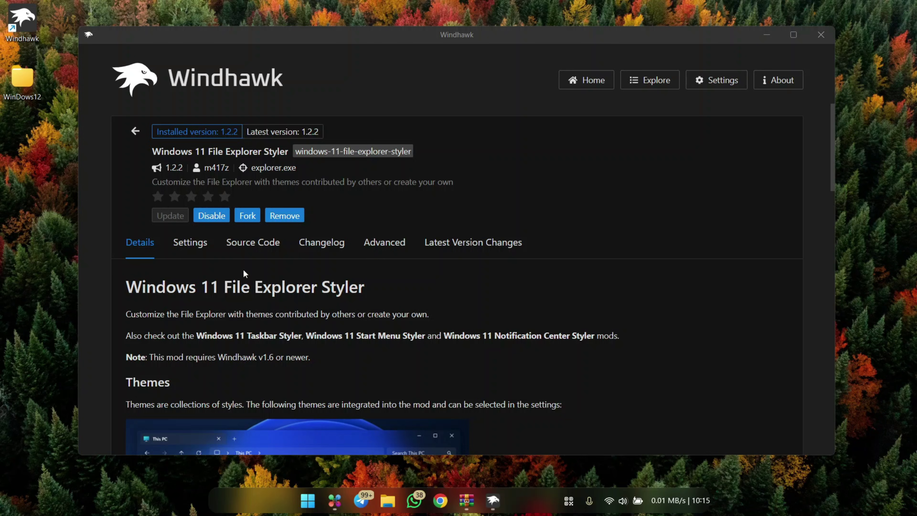
- Set the mod's theme to Minimal Explorer11, save the settings and open File Explorer to check the look
{"action": "left_click", "coordinate": [185, 248]}
{"action": "left_click", "coordinate": [192, 352]}
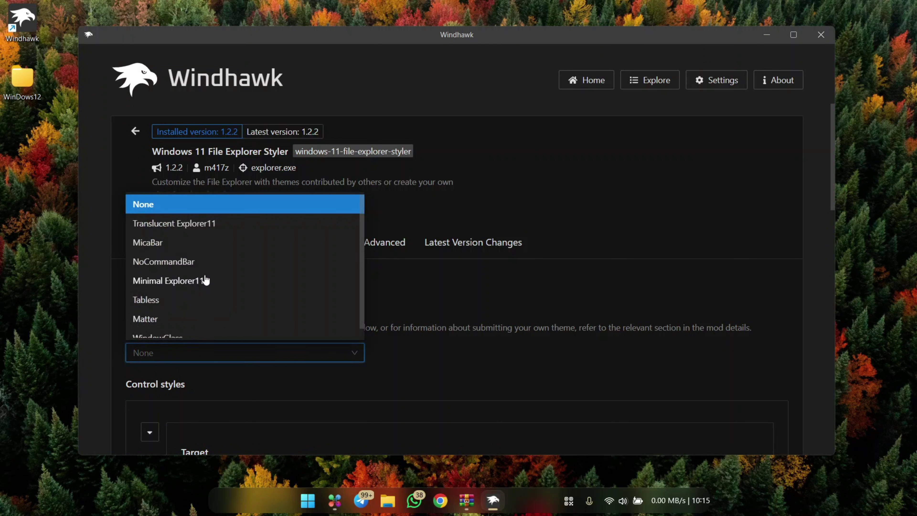
{"action": "left_click", "coordinate": [198, 286]}
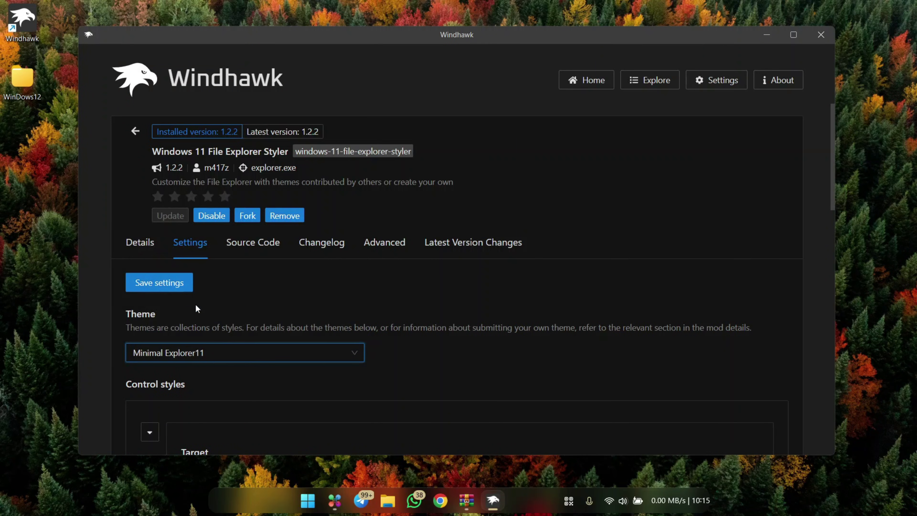
{"action": "left_click", "coordinate": [165, 287]}
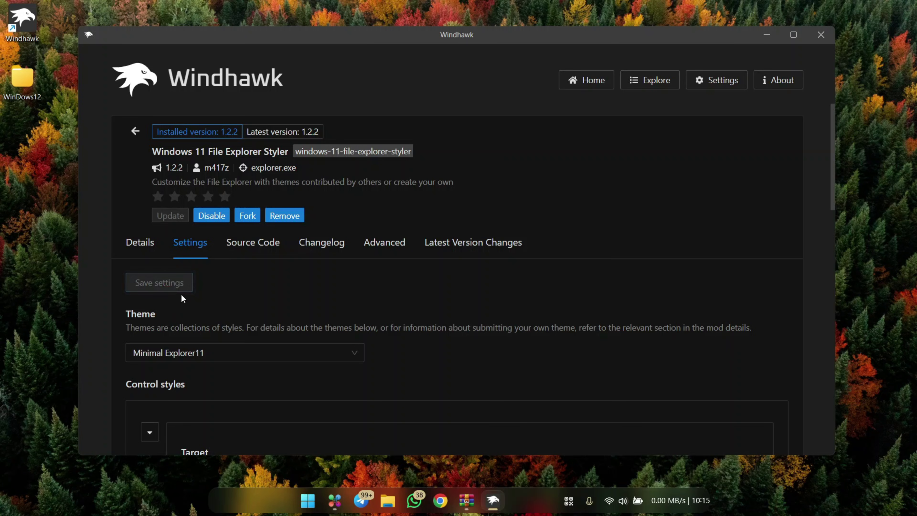
{"action": "key", "text": "super+e"}
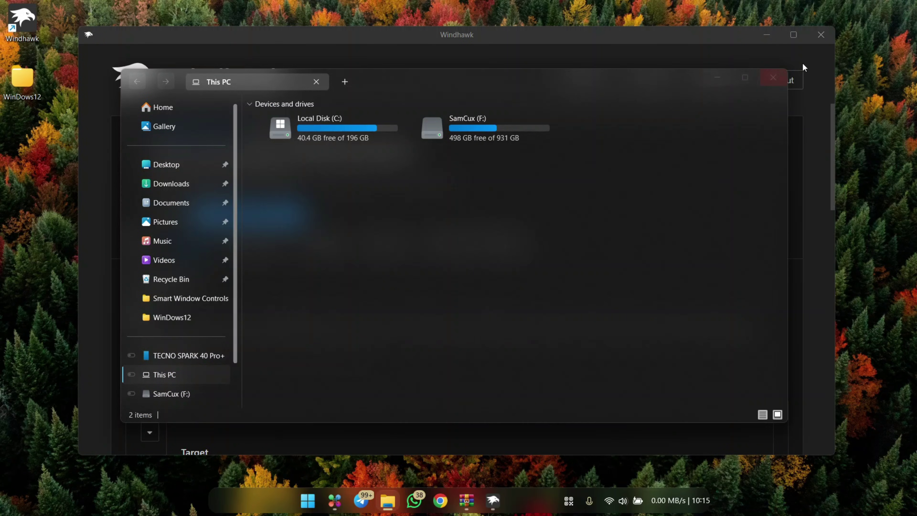
- Minimize Windhawk and open the Downloads folder in File Explorer to examine the styled window and its file size column
{"action": "left_click", "coordinate": [766, 35]}
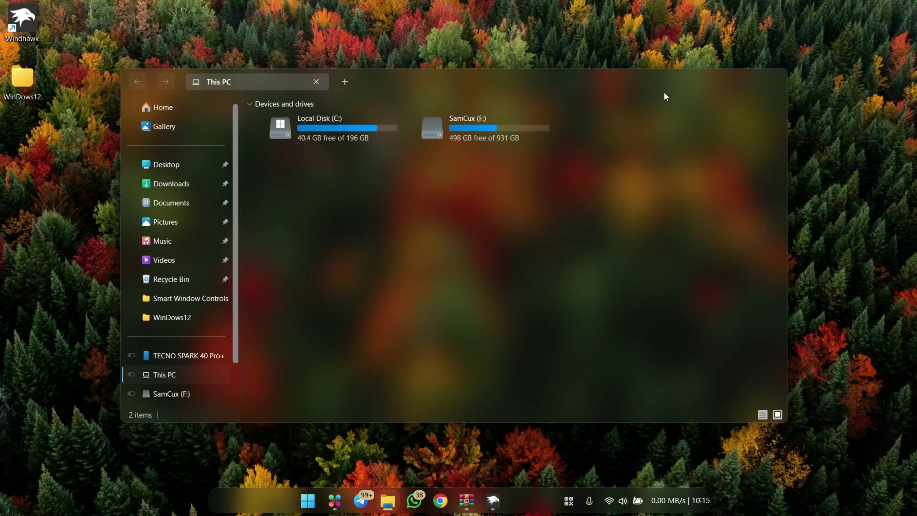
{"action": "mouse_move", "coordinate": [806, 73]}
{"action": "left_click", "coordinate": [172, 184]}
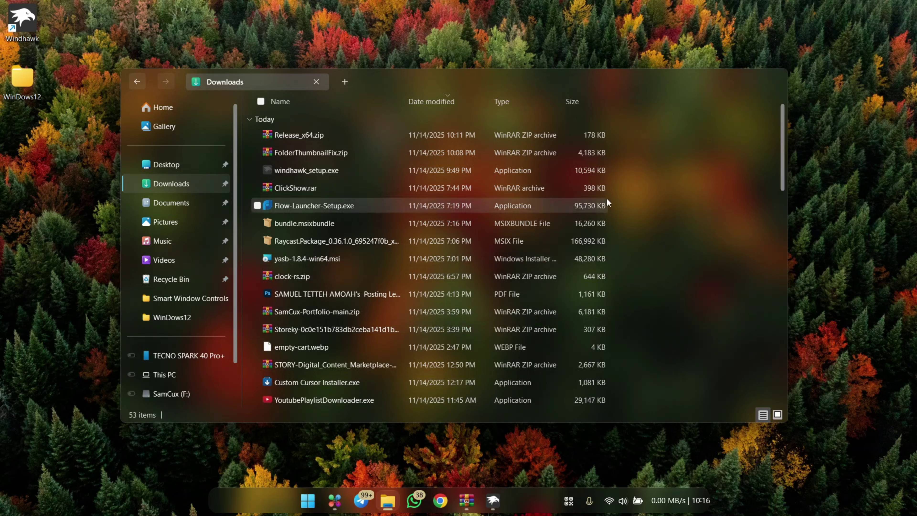
- Find the Better file sizes in Explorer details mod in Windhawk and install it
{"action": "left_click", "coordinate": [493, 500]}
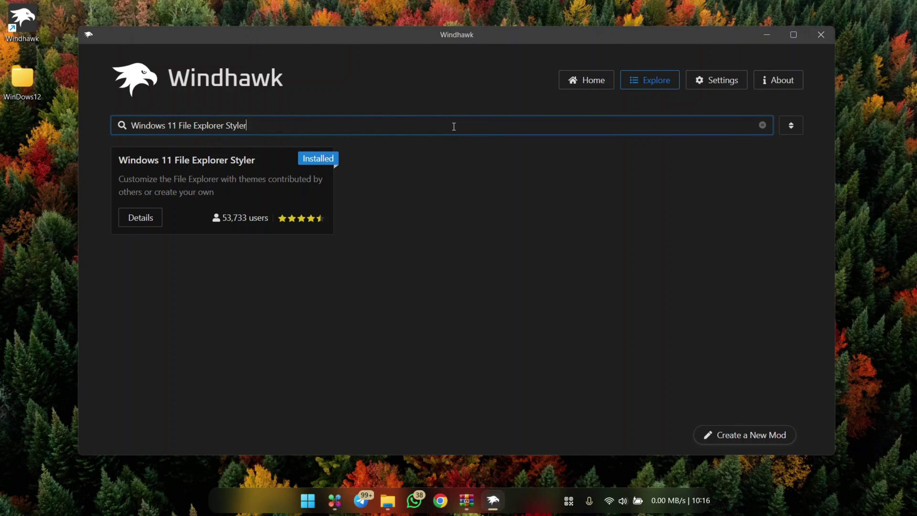
{"action": "left_click_drag", "start_coordinate": [453, 126], "coordinate": [126, 126]}
{"action": "type", "text": "Better file sizes in Explorer details"}
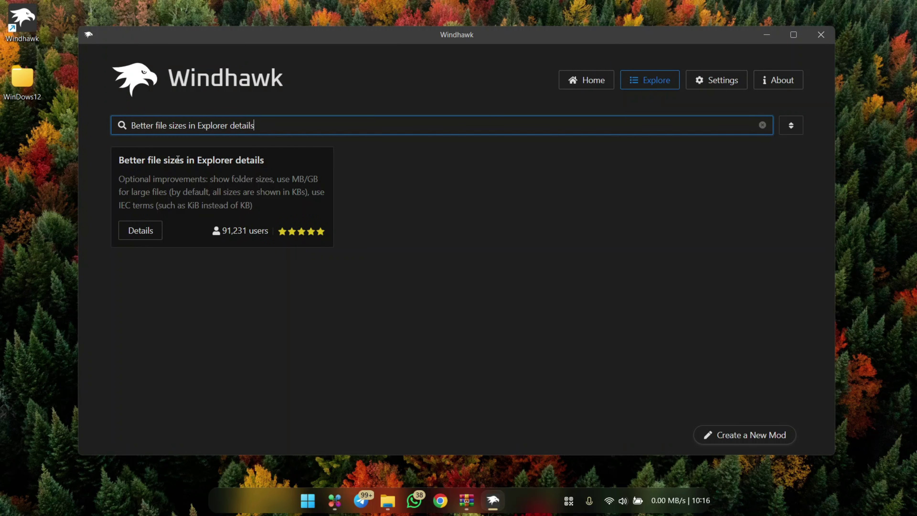
{"action": "left_click", "coordinate": [141, 230]}
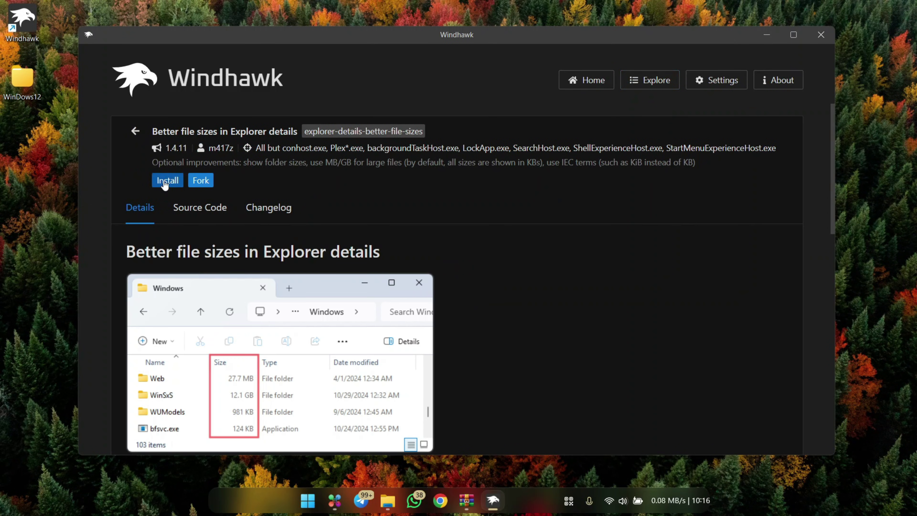
{"action": "left_click", "coordinate": [165, 182]}
{"action": "left_click", "coordinate": [531, 359]}
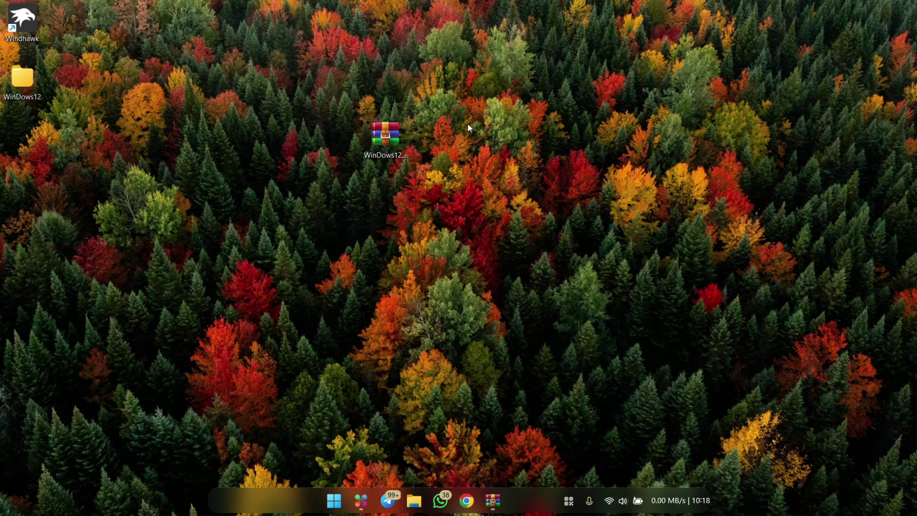
- Open the desktop context menu and inspect its View and New submenus
{"action": "right_click", "coordinate": [467, 124]}
{"action": "mouse_move", "coordinate": [482, 134]}
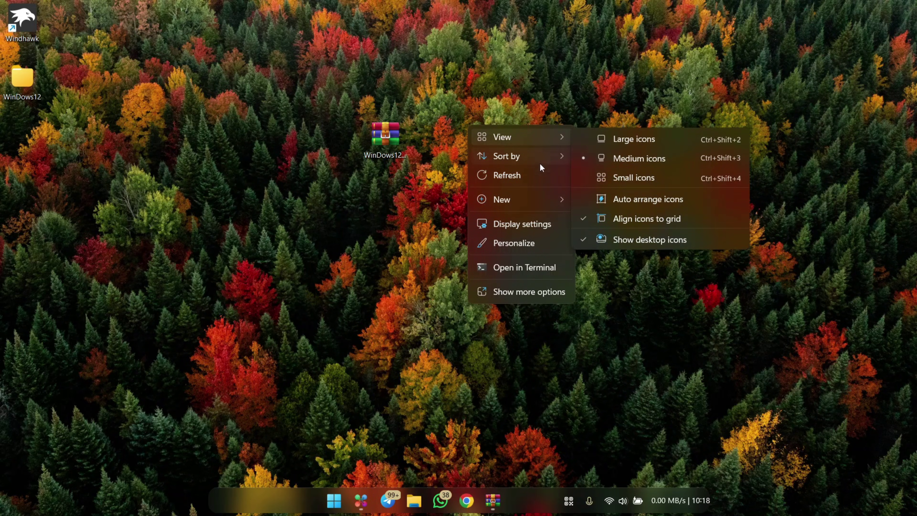
{"action": "mouse_move", "coordinate": [546, 203]}
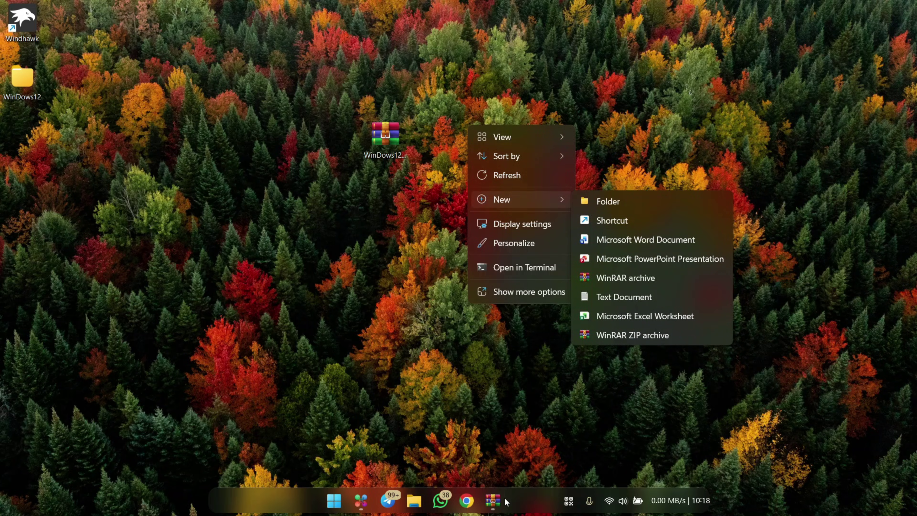
- Switch to the browser, open the Nilesoft Shell site from the search results and download the x64 setup
{"action": "left_click", "coordinate": [466, 501]}
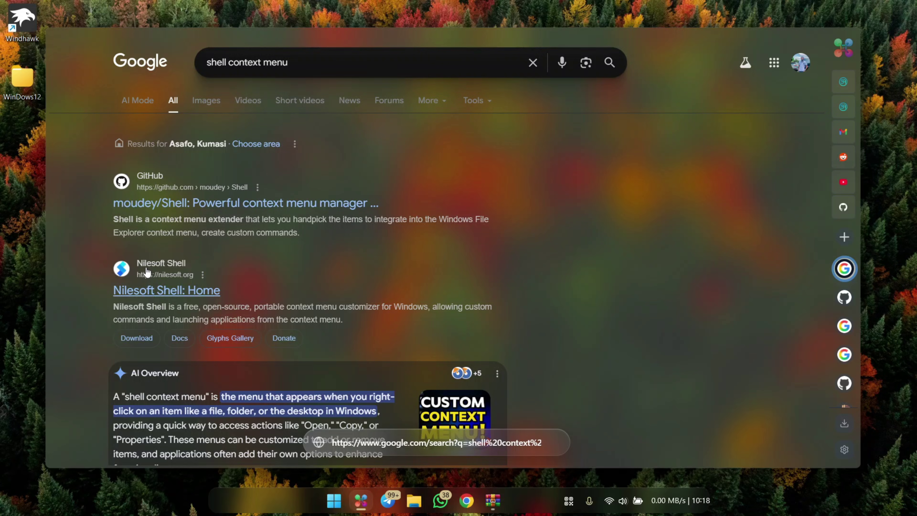
{"action": "left_click", "coordinate": [143, 300]}
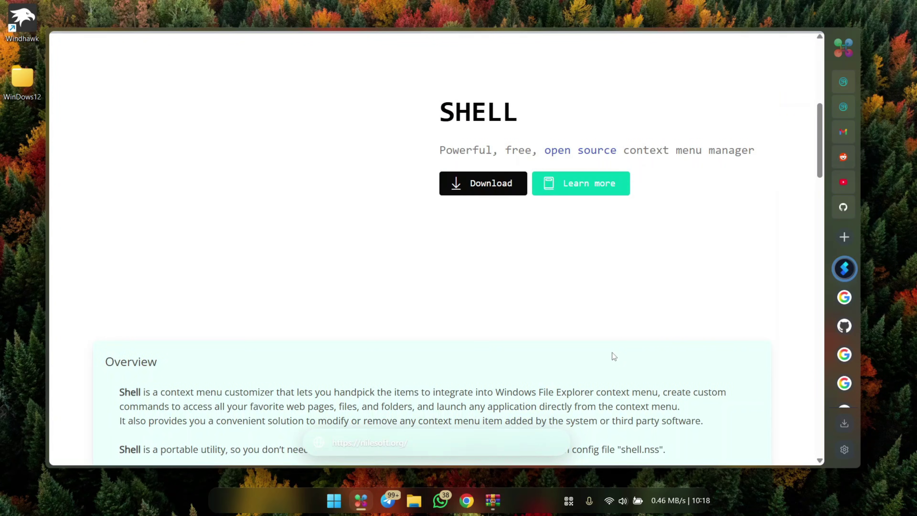
{"action": "left_click", "coordinate": [455, 183]}
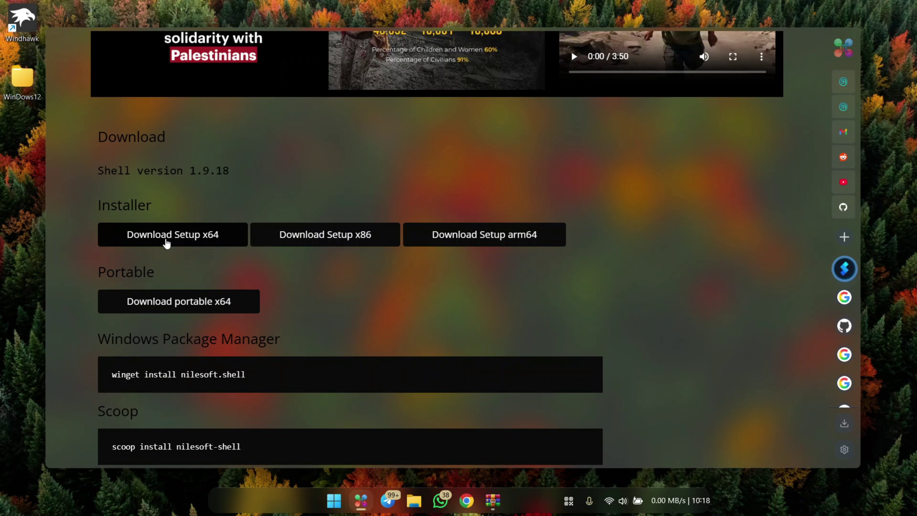
{"action": "left_click", "coordinate": [222, 238]}
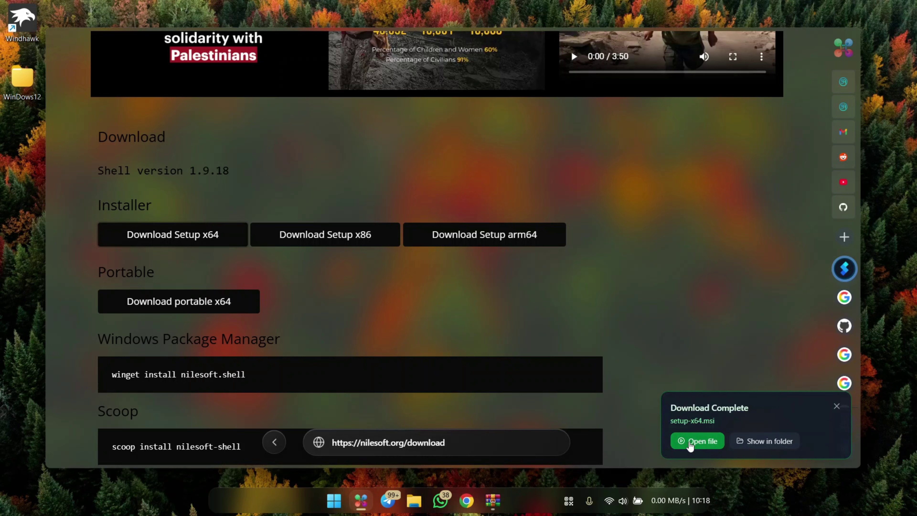
- Install Nilesoft Shell from setup-x64.msi to the default folder, then open the desktop context menu to check it
{"action": "left_click", "coordinate": [690, 443]}
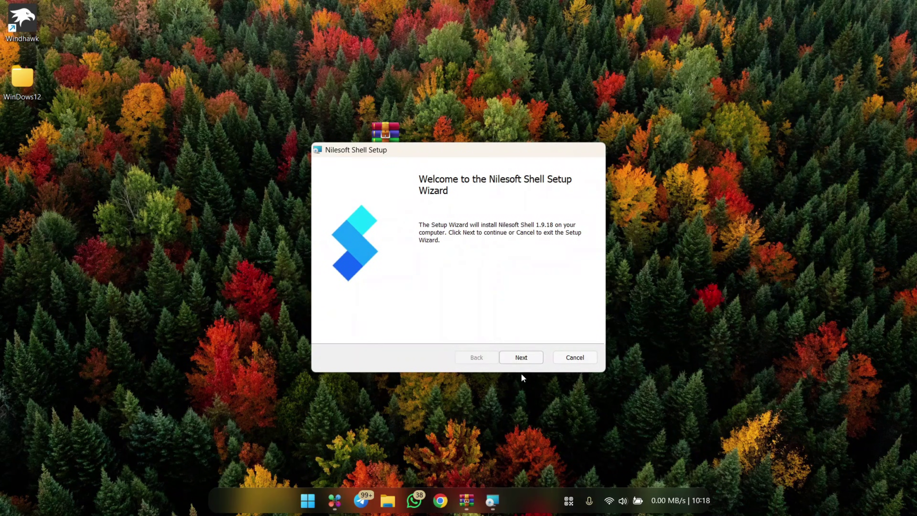
{"action": "left_click", "coordinate": [522, 357]}
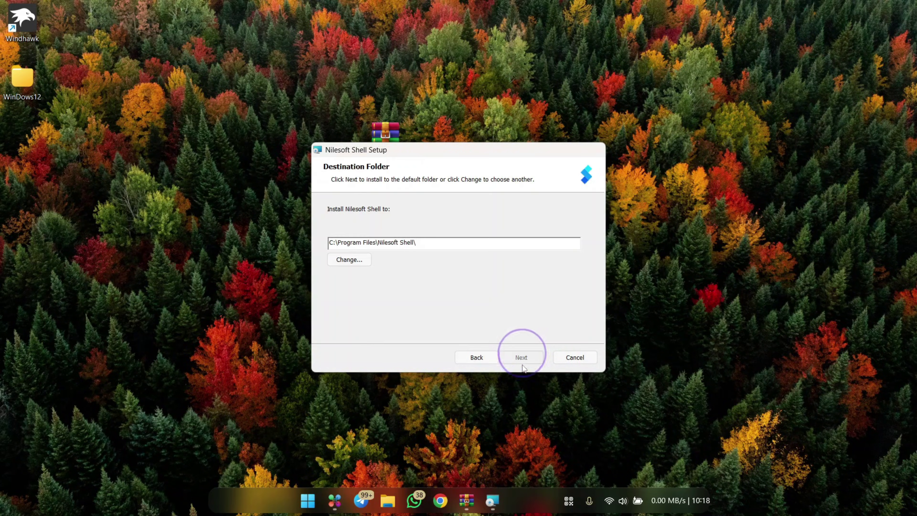
{"action": "left_click", "coordinate": [515, 357]}
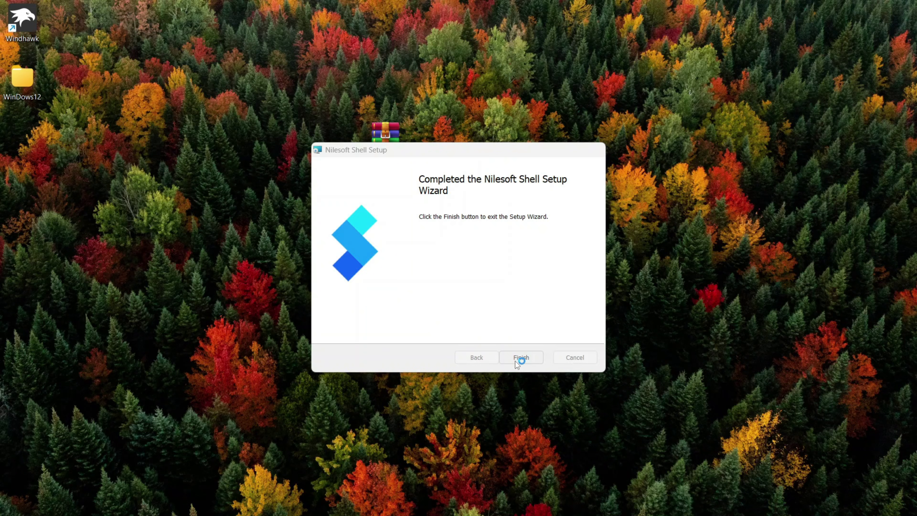
{"action": "left_click", "coordinate": [525, 358]}
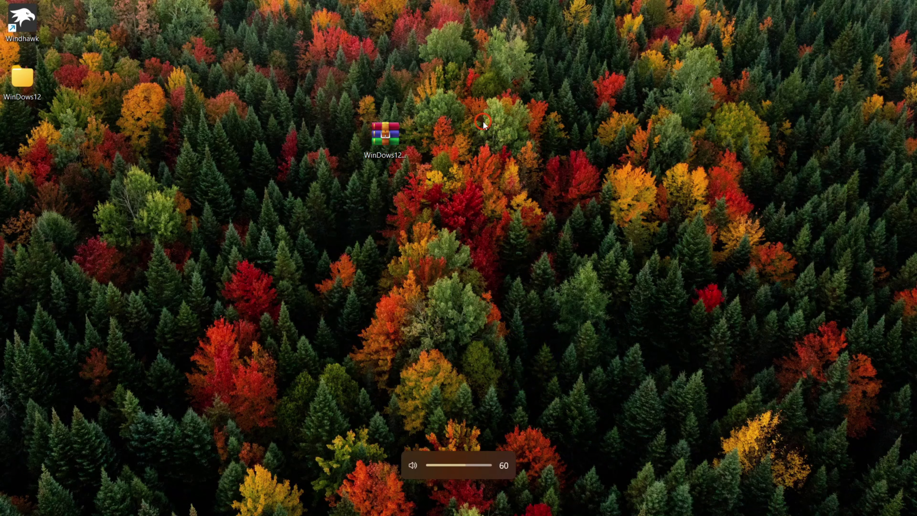
{"action": "right_click", "coordinate": [481, 76]}
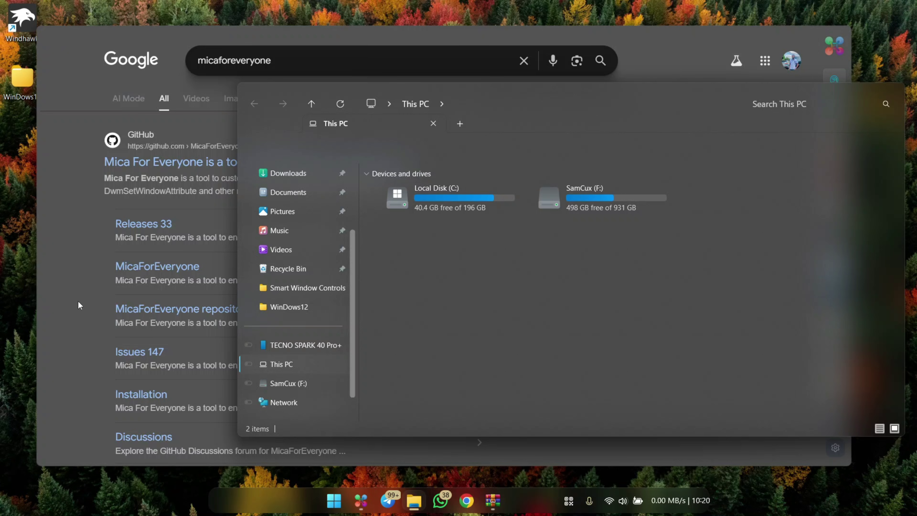
- Alternate focus between the browser and File Explorer windows to compare their backdrop when active and inactive
{"action": "left_click", "coordinate": [74, 258]}
{"action": "left_click", "coordinate": [880, 173]}
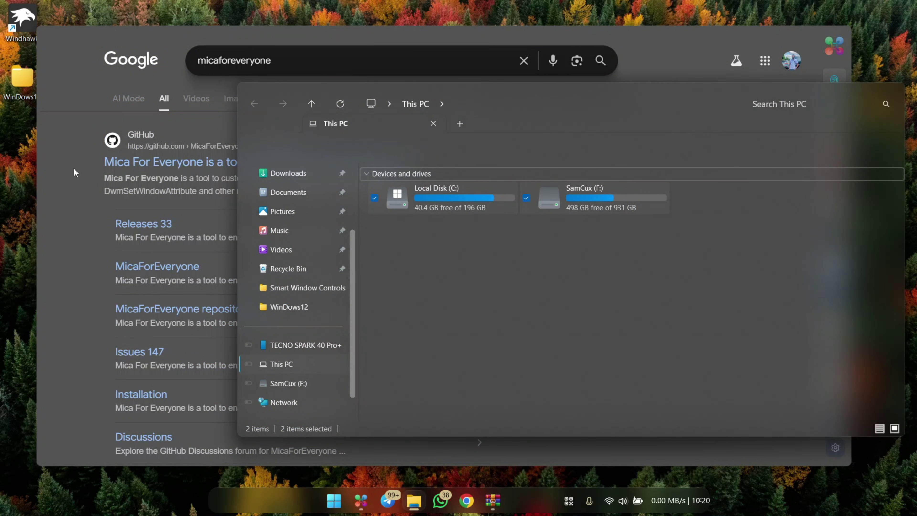
{"action": "left_click", "coordinate": [80, 176]}
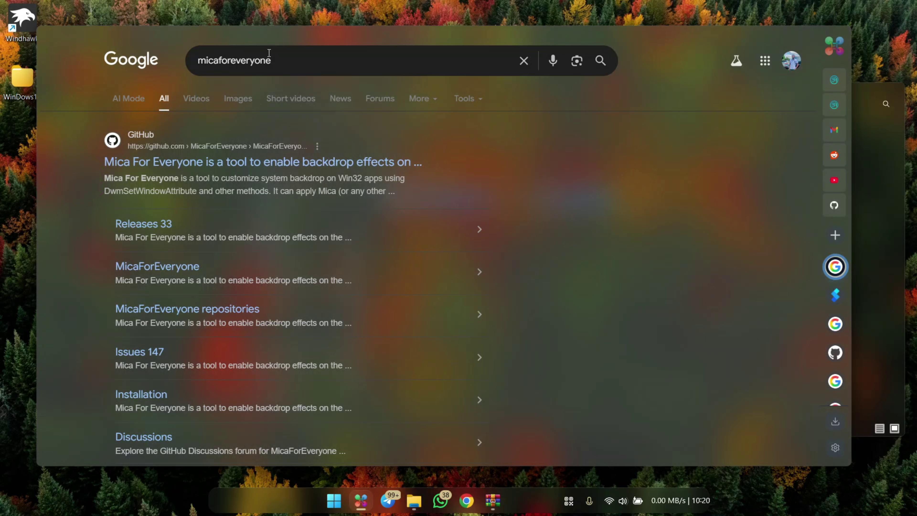
- Download bundle.msixbundle from the Mica For Everyone GitHub release, open the downloaded file and minimize the browser
{"action": "left_click", "coordinate": [176, 163]}
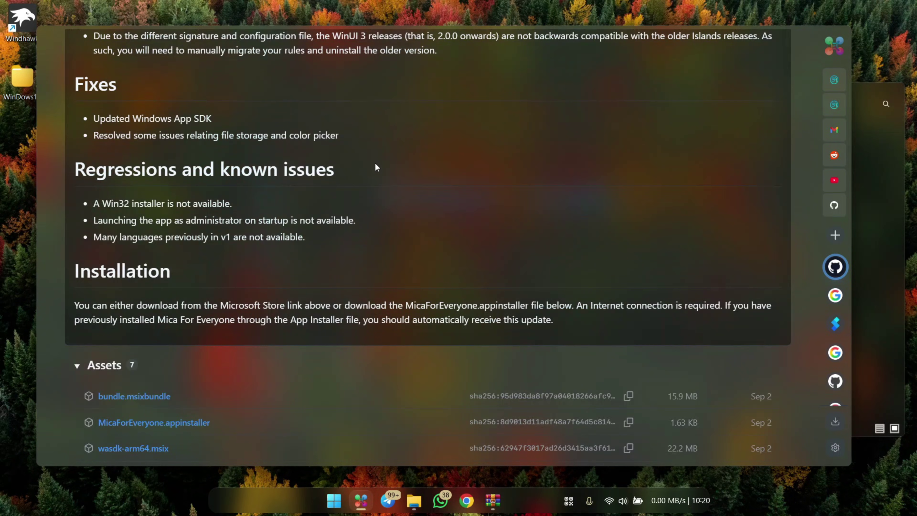
{"action": "left_click", "coordinate": [141, 396]}
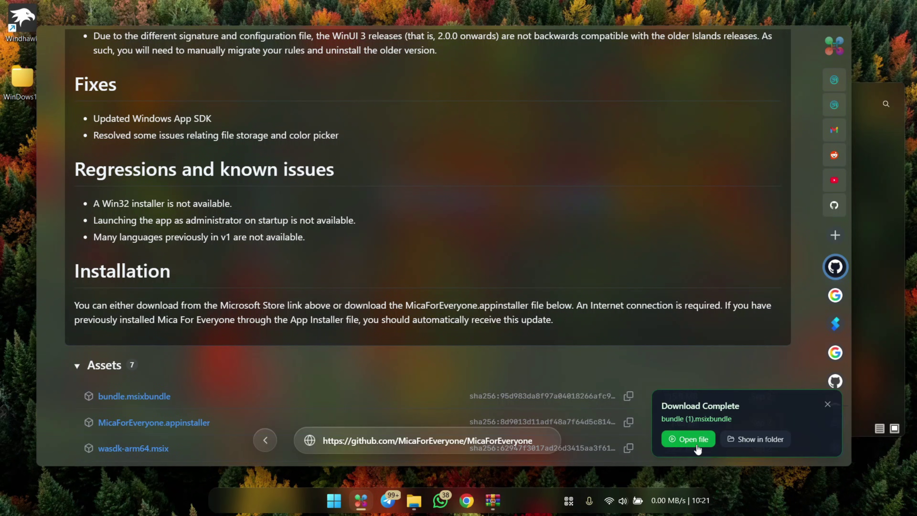
{"action": "left_click", "coordinate": [697, 447]}
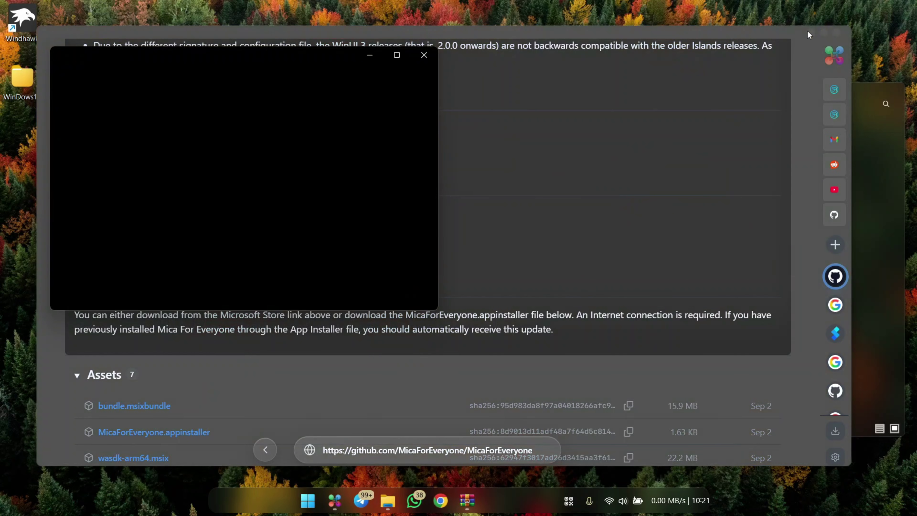
{"action": "left_click", "coordinate": [808, 33]}
- Open Mica For Everyone from the hidden tray icons and turn on Enable blur behind in the Global rule
{"action": "left_click", "coordinate": [570, 500]}
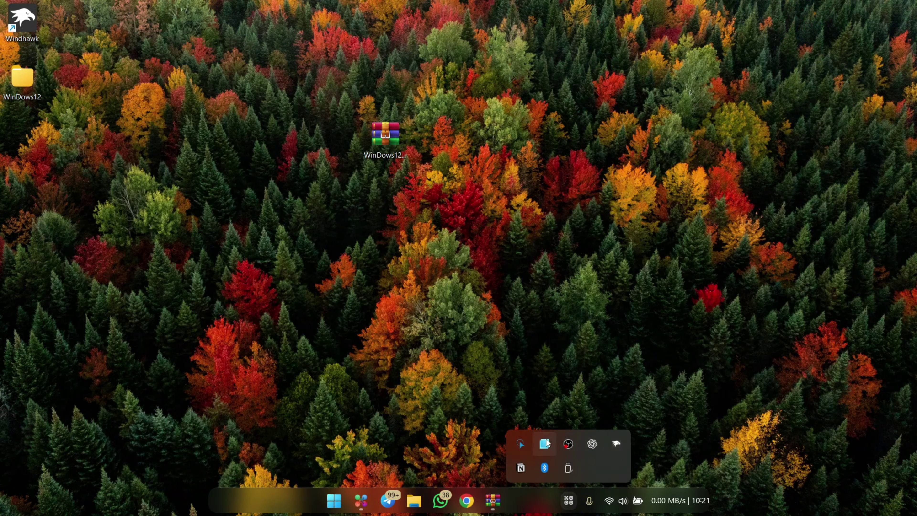
{"action": "left_click", "coordinate": [546, 444]}
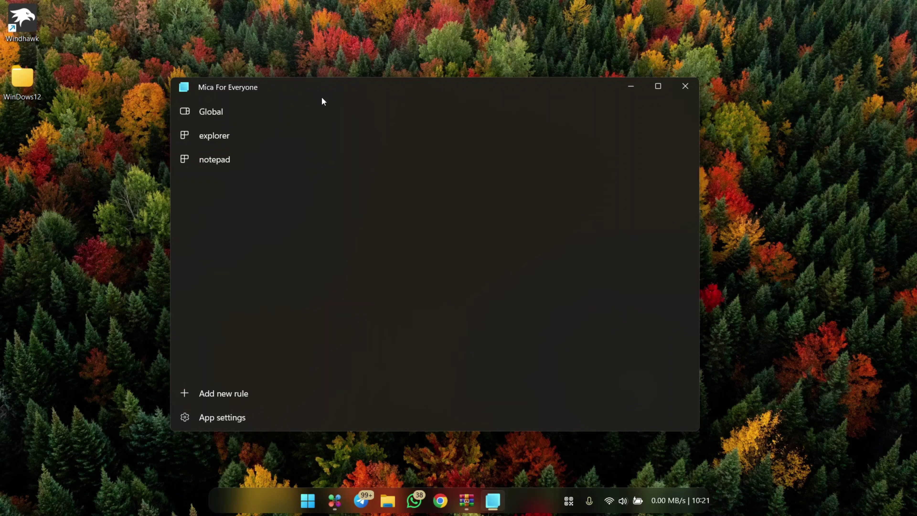
{"action": "left_click", "coordinate": [215, 109]}
{"action": "scroll", "coordinate": [519, 269], "scroll_direction": "down", "scroll_amount": 3}
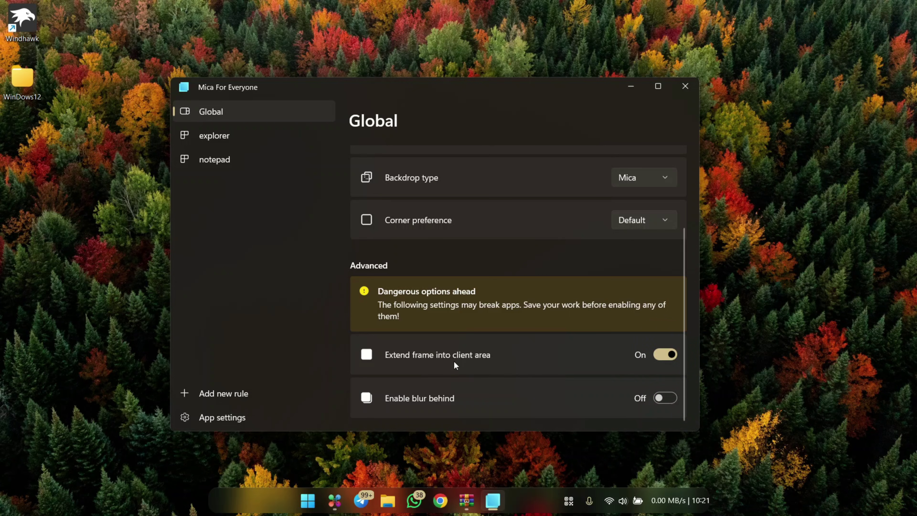
{"action": "left_click", "coordinate": [673, 396]}
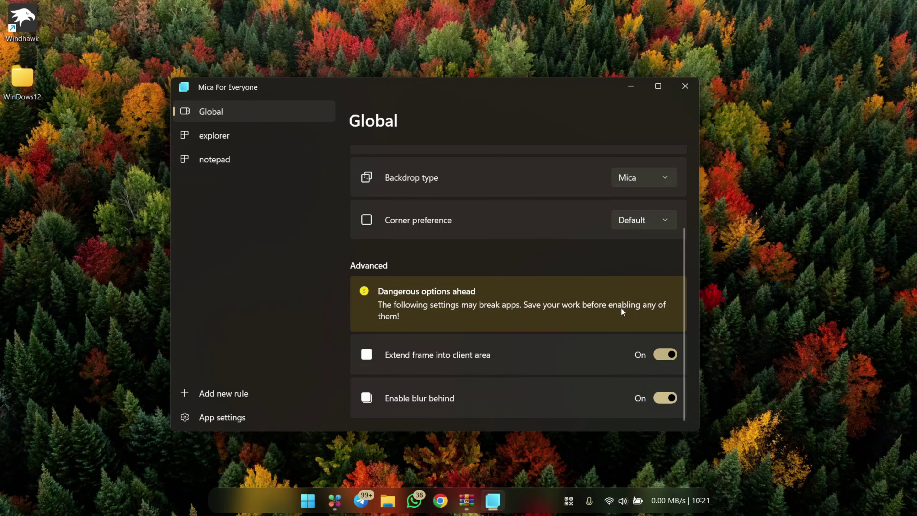
- Bring up File Explorer and the browser and alternate focus between them to check the blur on inactive windows
{"action": "left_click", "coordinate": [387, 501]}
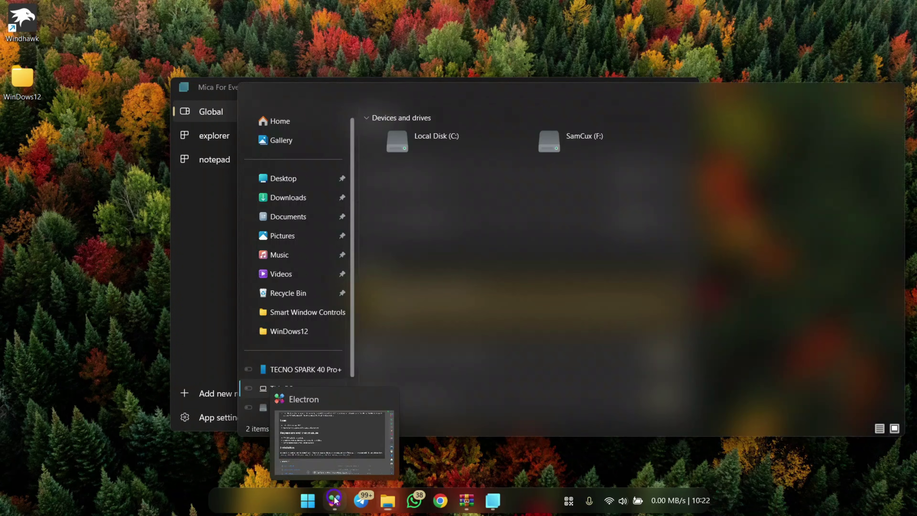
{"action": "left_click", "coordinate": [334, 500]}
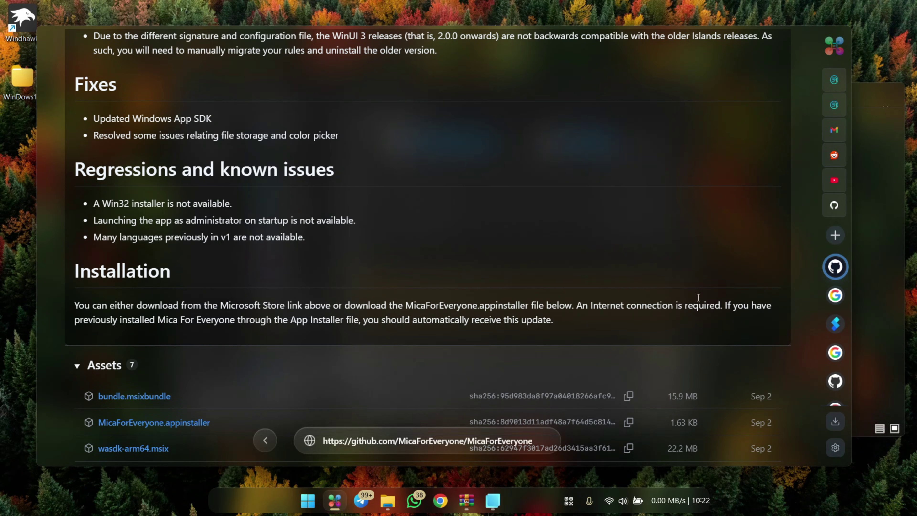
{"action": "left_click", "coordinate": [868, 191]}
{"action": "left_click", "coordinate": [81, 127]}
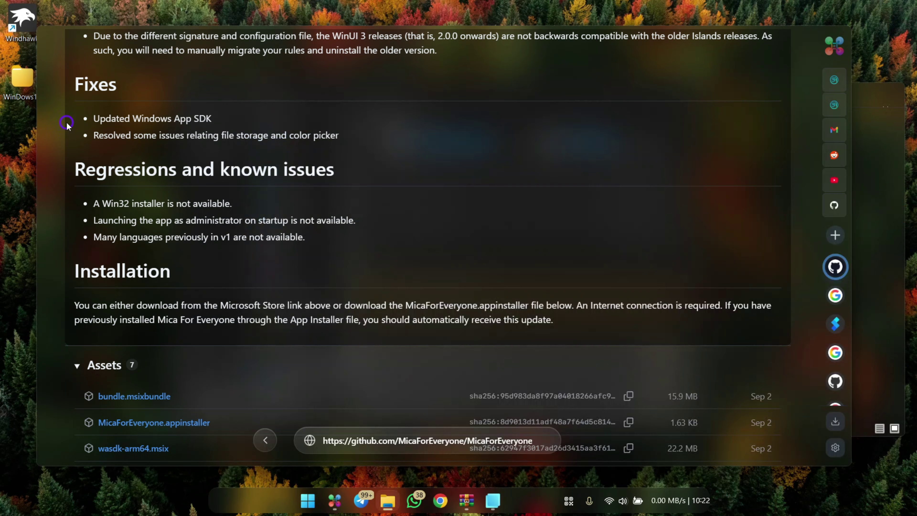